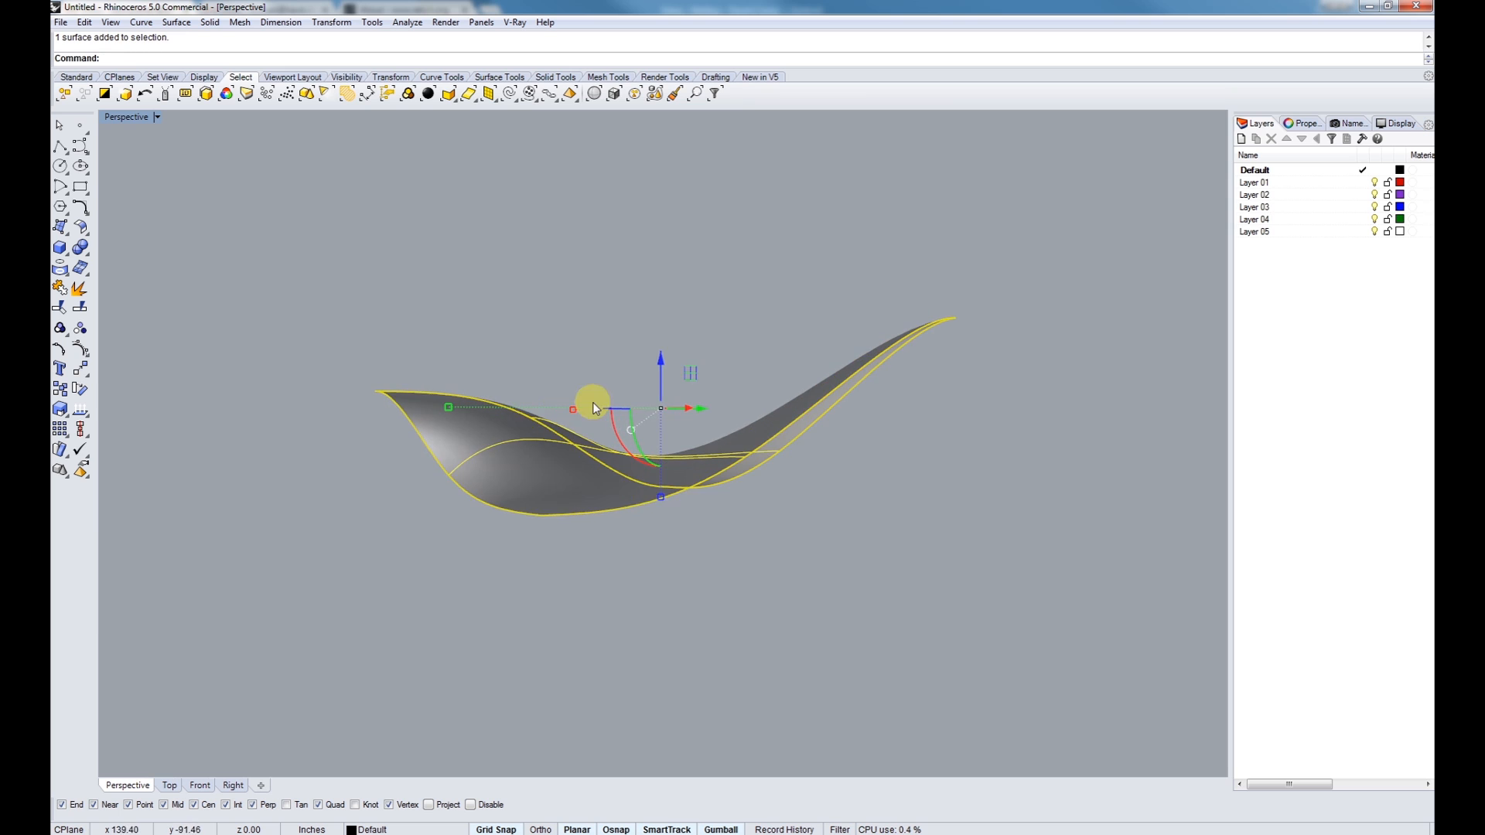
- Examine the curved surface from several angles and distances in the Perspective view
shift+right_drag(656, 454, 688, 456)
scroll(629, 526, up, 6)
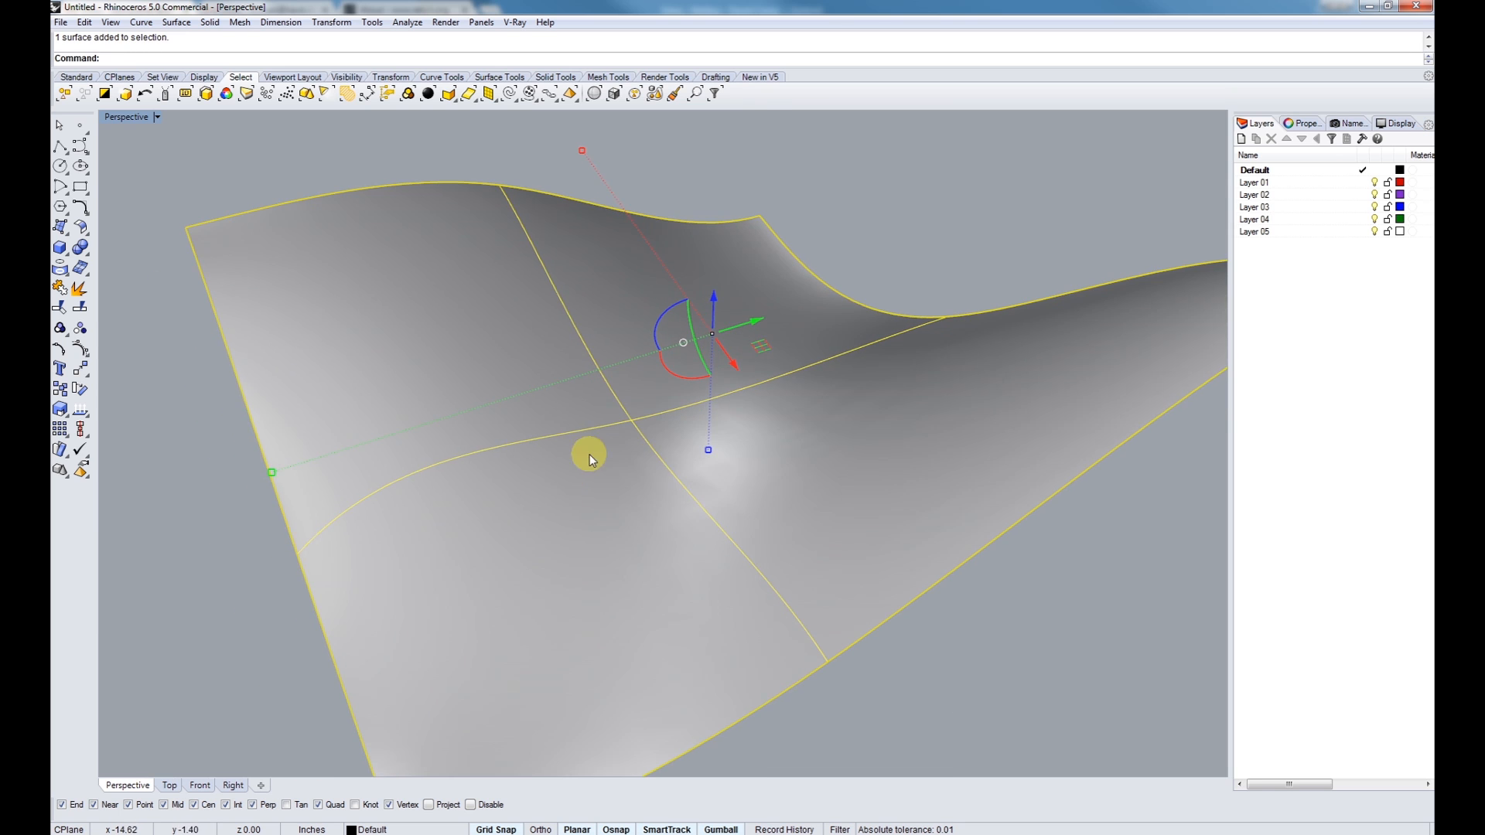
right_drag(569, 474, 603, 364)
scroll(602, 364, down, 6)
right_drag(513, 399, 502, 480)
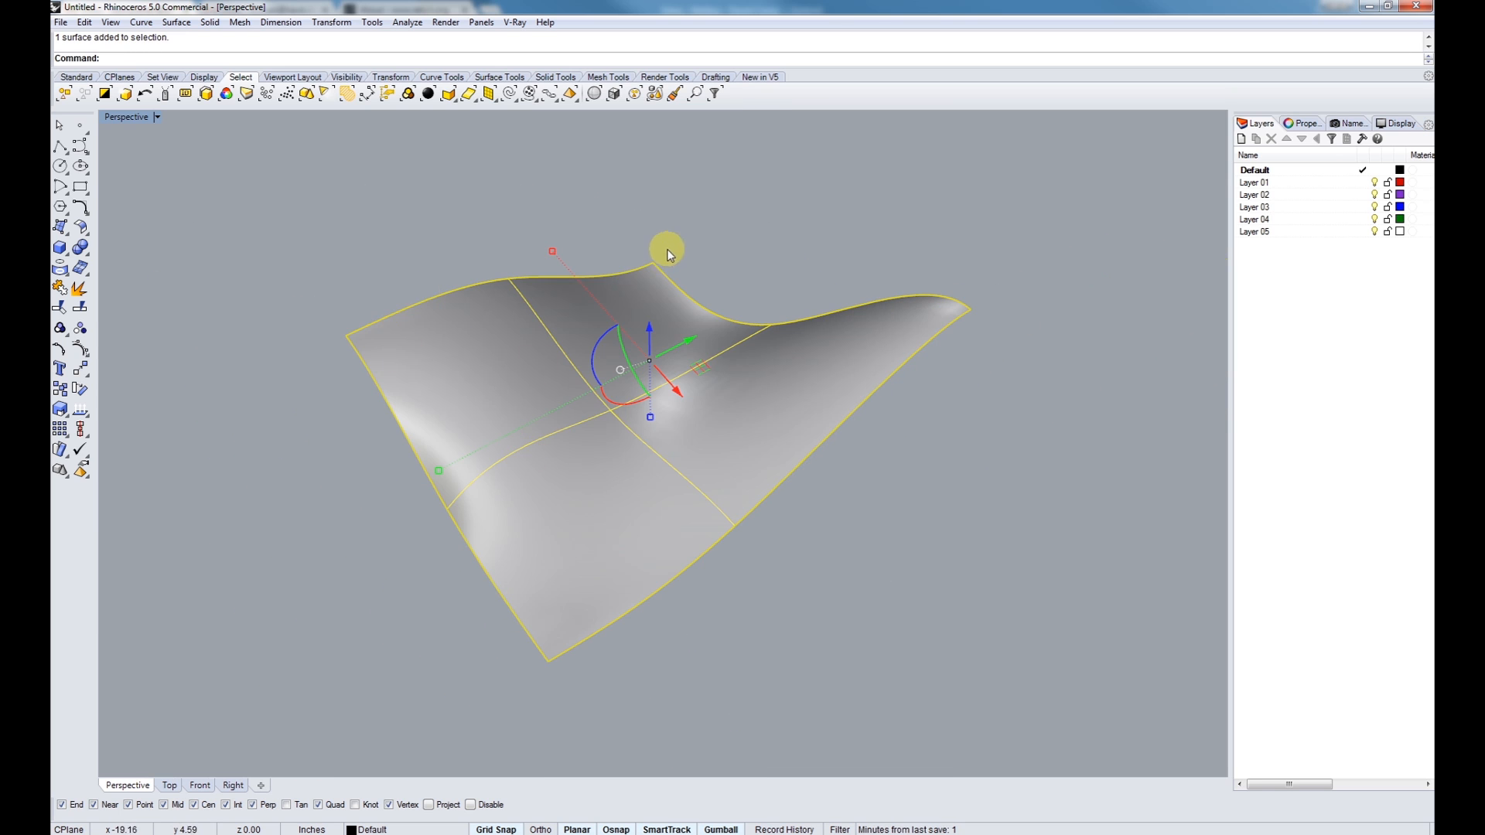
shift+right_drag(667, 267, 708, 331)
right_drag(801, 397, 745, 461)
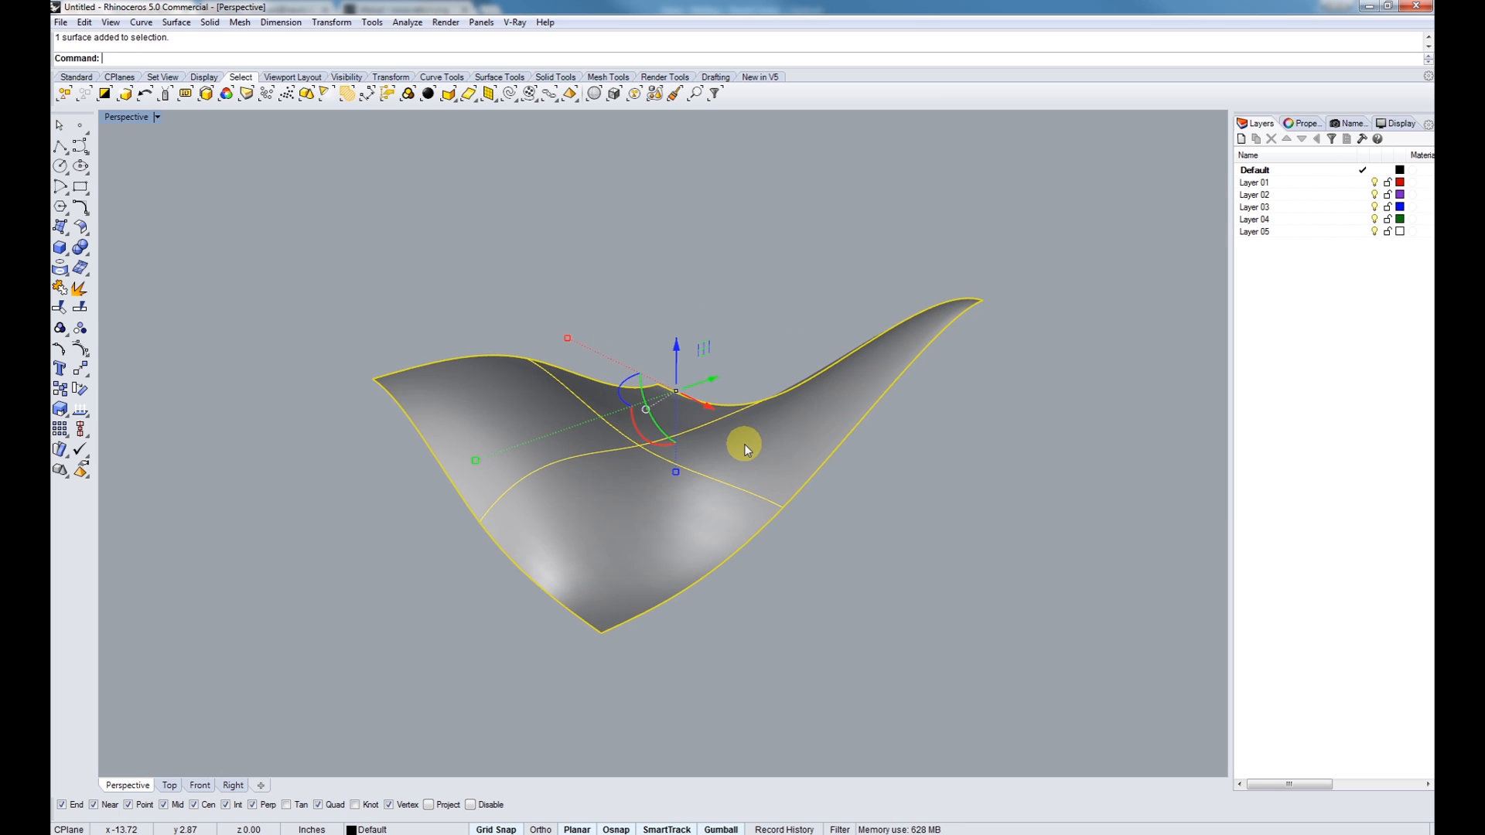
right_drag(764, 432, 621, 434)
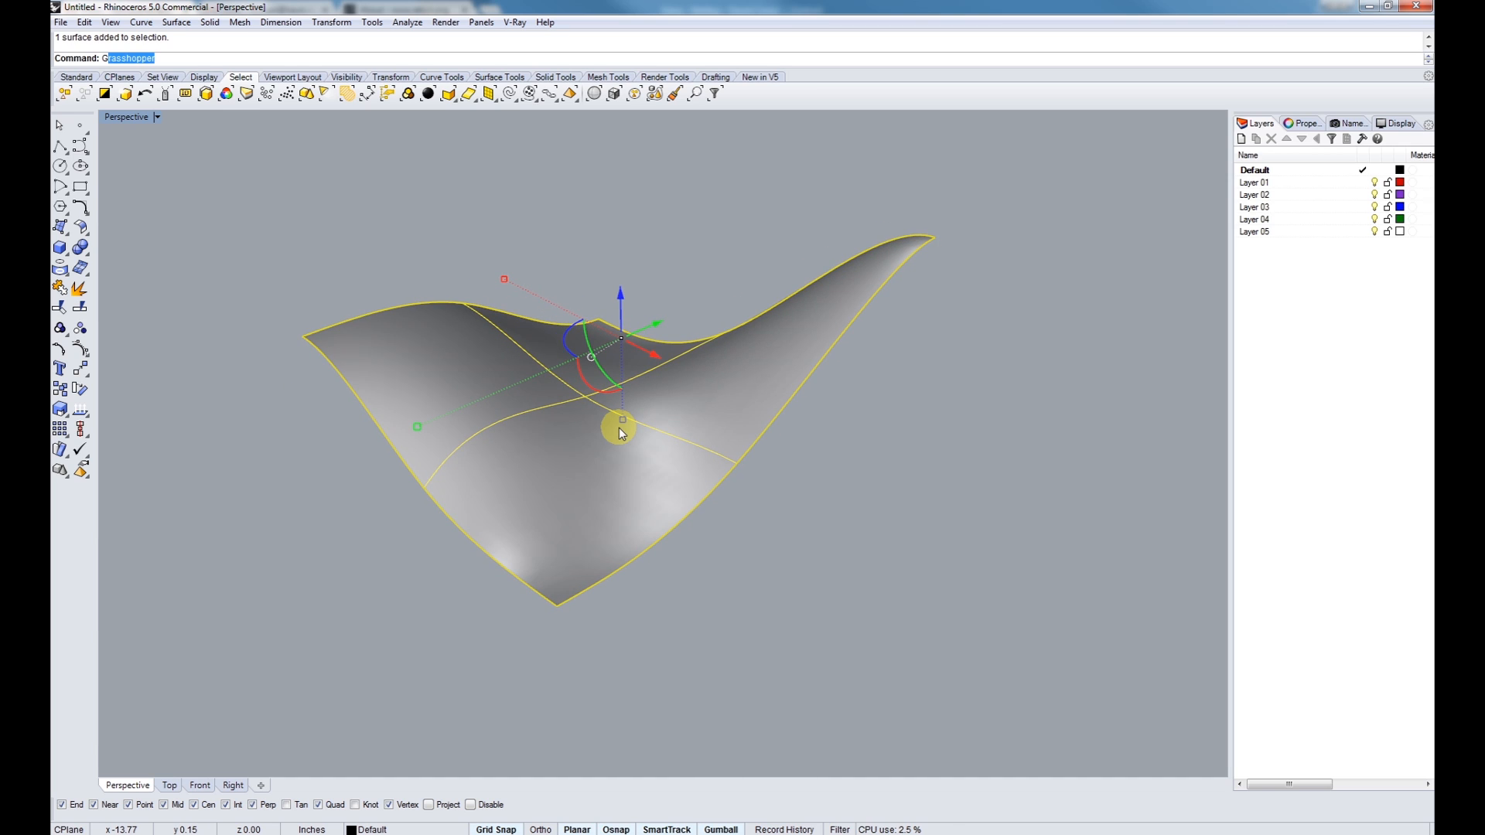
- Launch Grasshopper and open the existing SUBDIVISIONS definition
text(Gras)
key(Return)
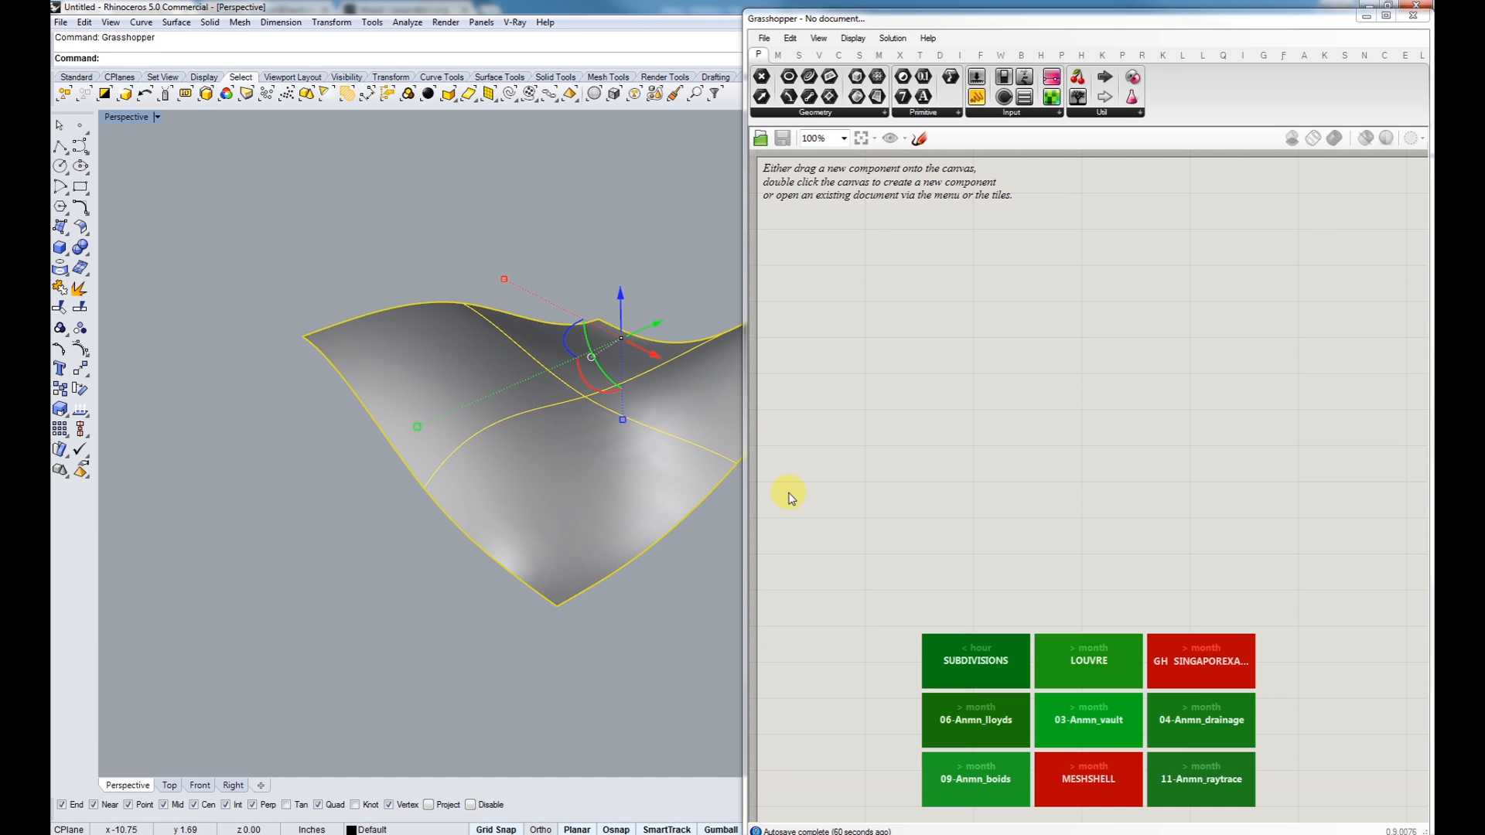
click(974, 658)
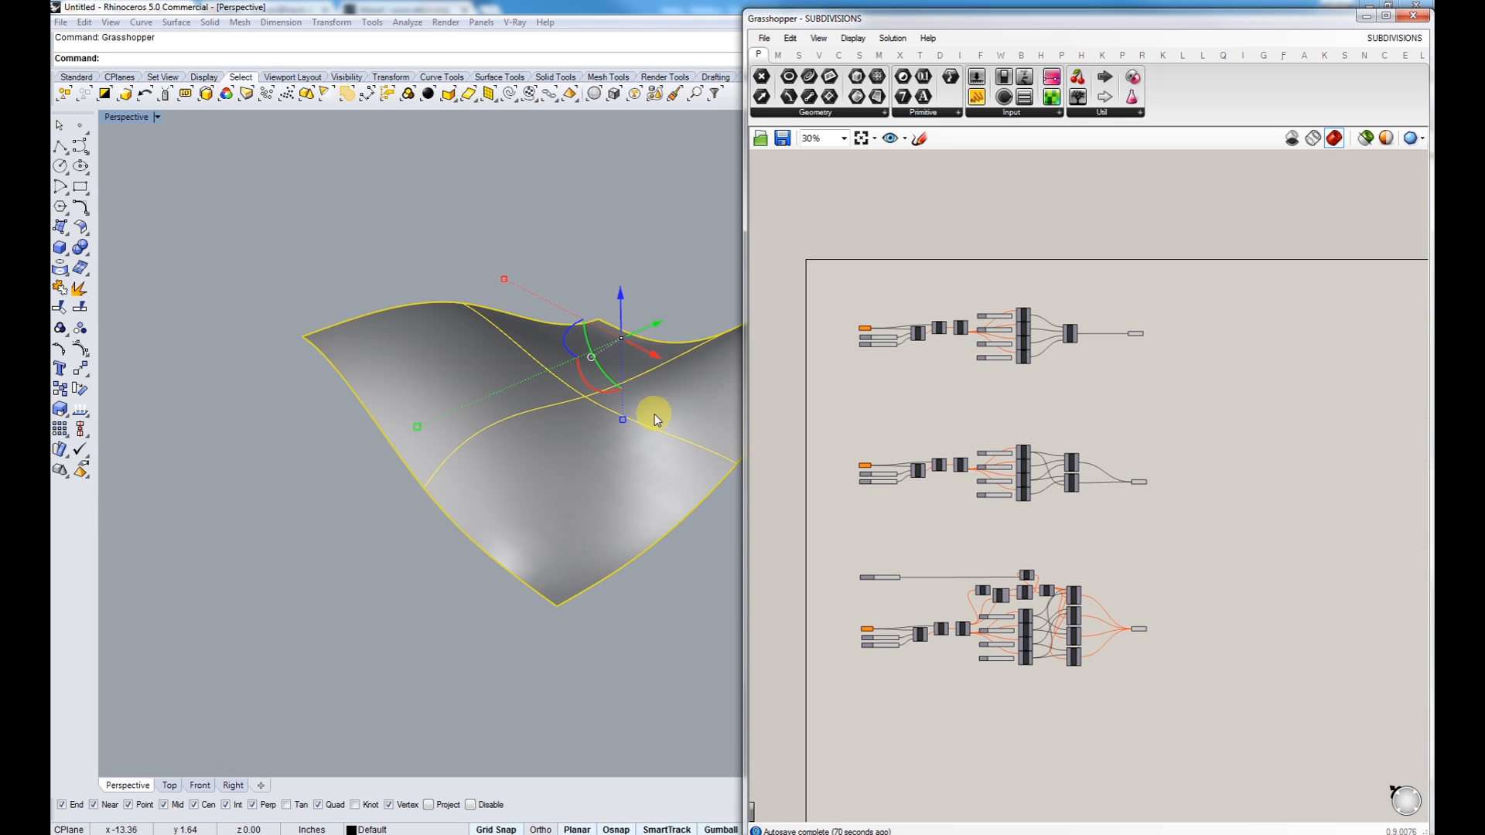
- Examine the reference surface in Rhino and the first subdivision definition on the Grasshopper canvas
scroll(563, 412, up, 3)
shift+right_drag(565, 414, 618, 421)
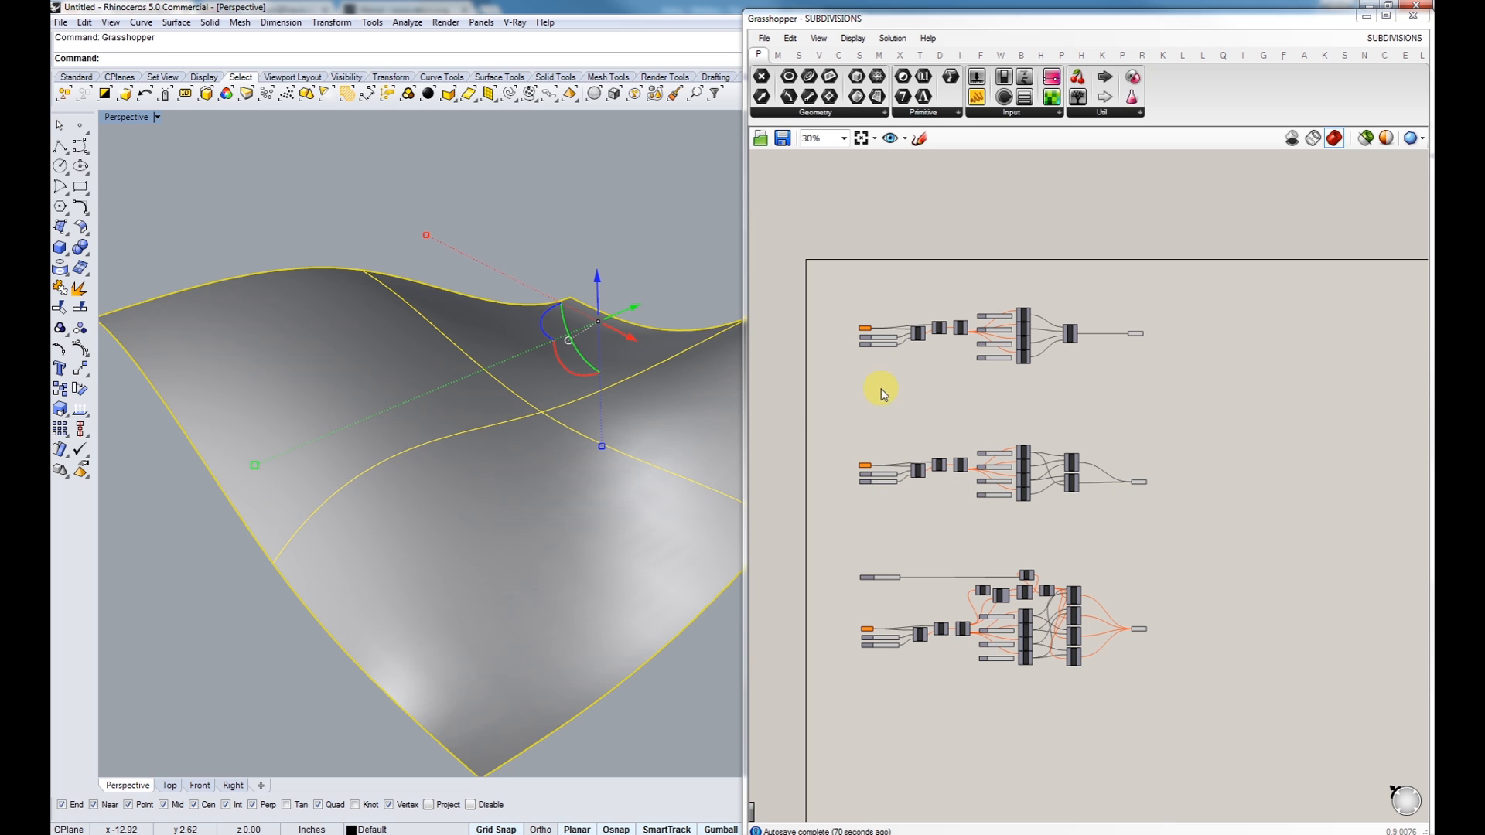
scroll(932, 398, up, 4)
right_drag(729, 475, 342, 450)
right_drag(562, 442, 517, 310)
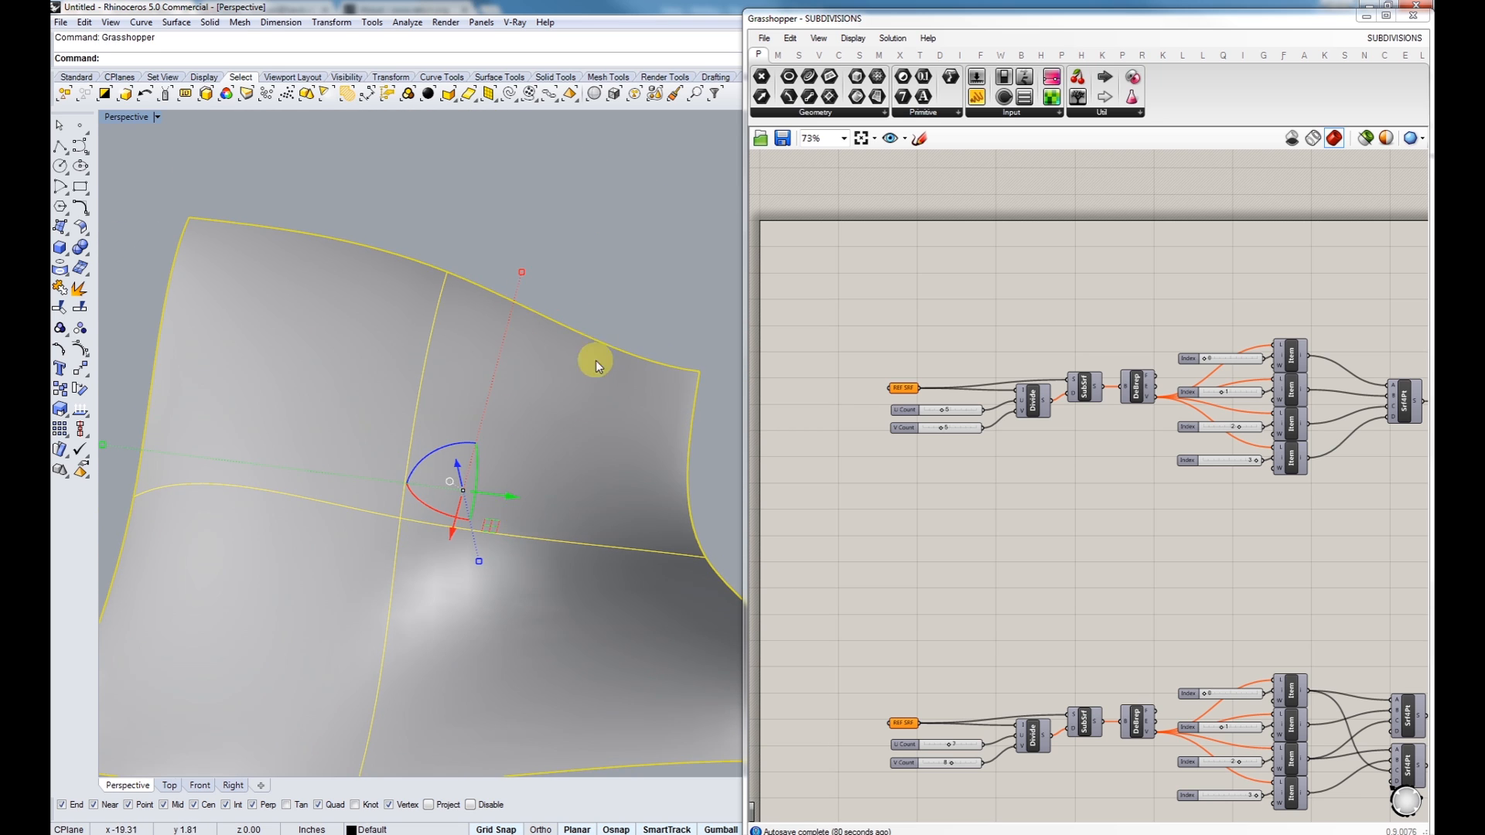
right_drag(596, 360, 545, 453)
scroll(848, 497, up, 4)
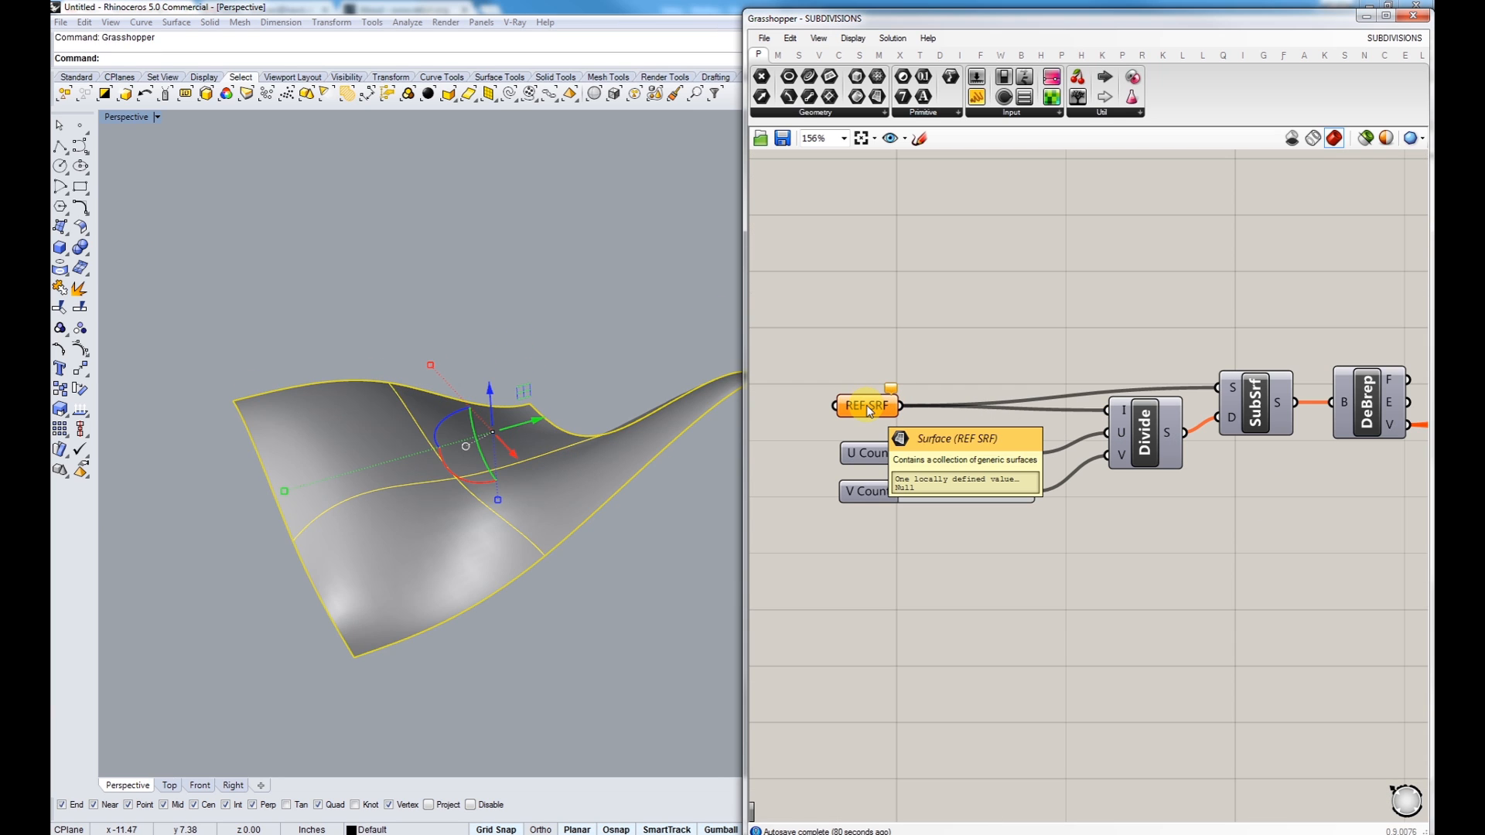
right_drag(531, 464, 431, 485)
- Assign the original surface in Rhino to the REF SRF parameter of the first definition
right_drag(872, 419, 911, 436)
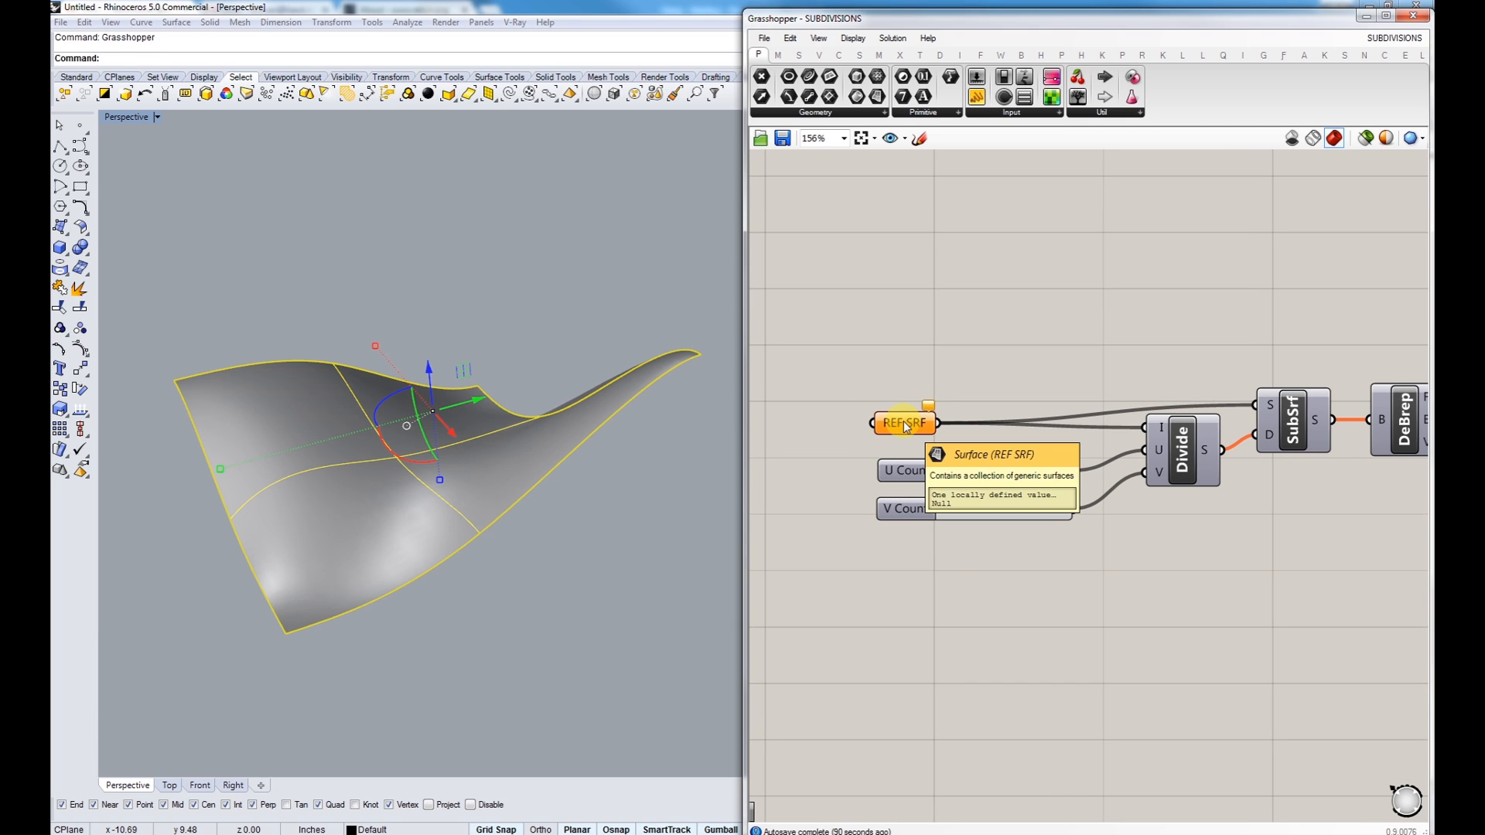
right_click(903, 421)
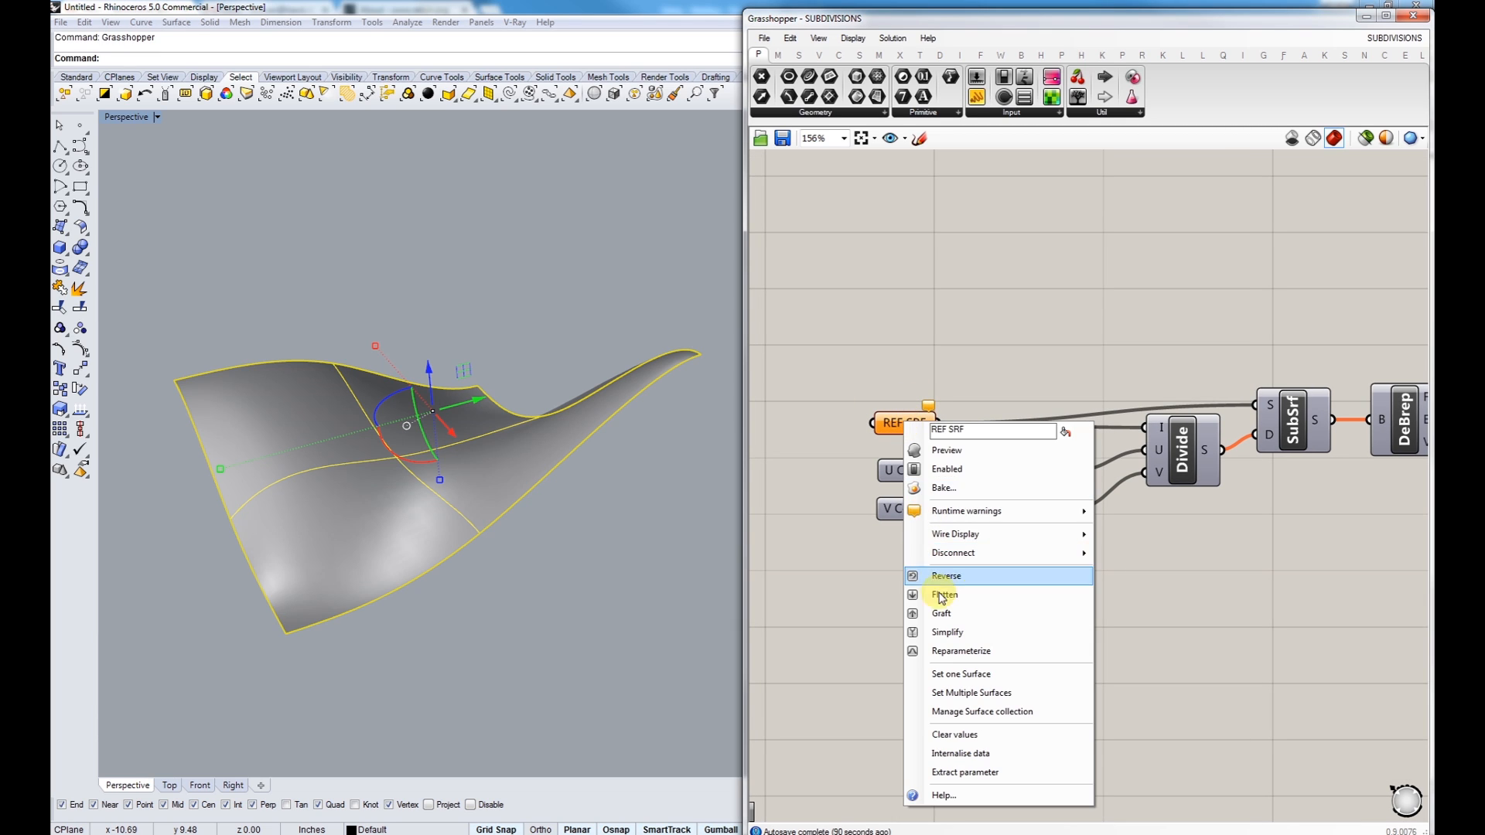
click(954, 674)
click(476, 518)
right_drag(476, 518, 470, 458)
scroll(458, 442, down, 4)
click(469, 524)
right_drag(468, 524, 412, 559)
scroll(455, 496, up, 6)
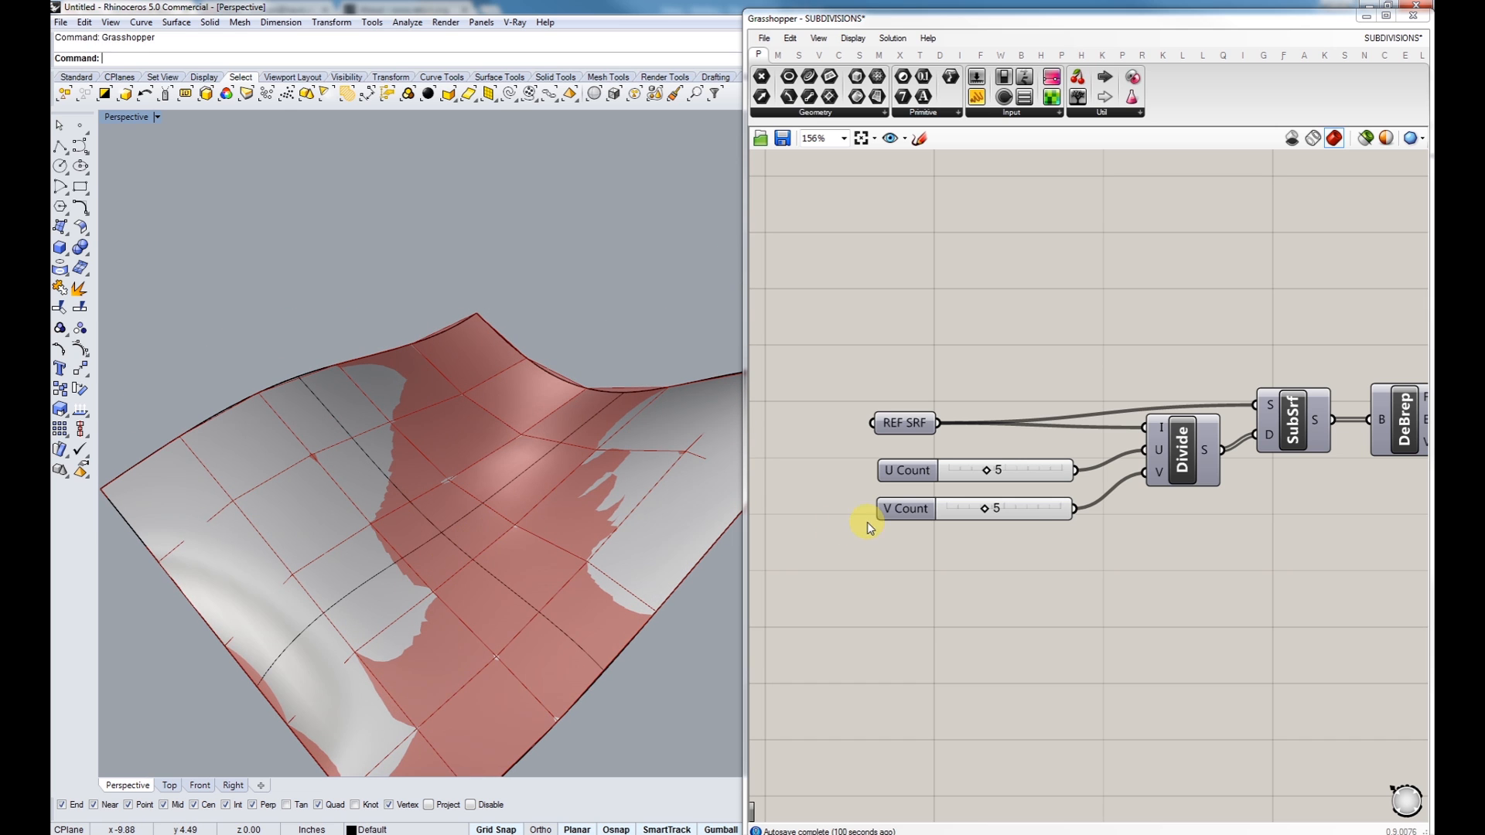
- Reduce the first definition's U Count to 1 and view its effect on the surface division
right_drag(866, 526, 868, 549)
scroll(1013, 445, up, 3)
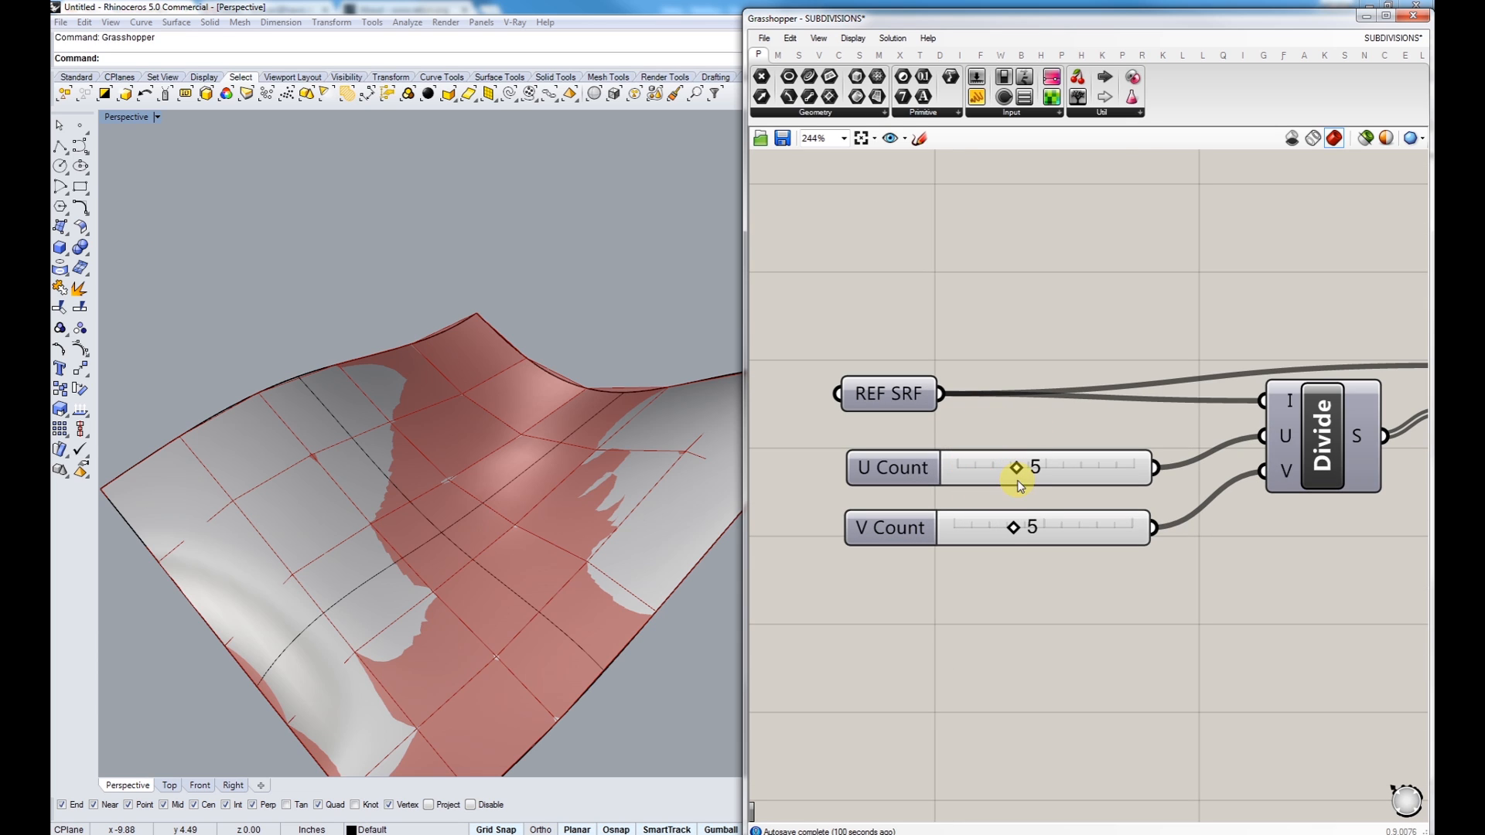
drag(1018, 472, 978, 467)
right_drag(521, 374, 435, 290)
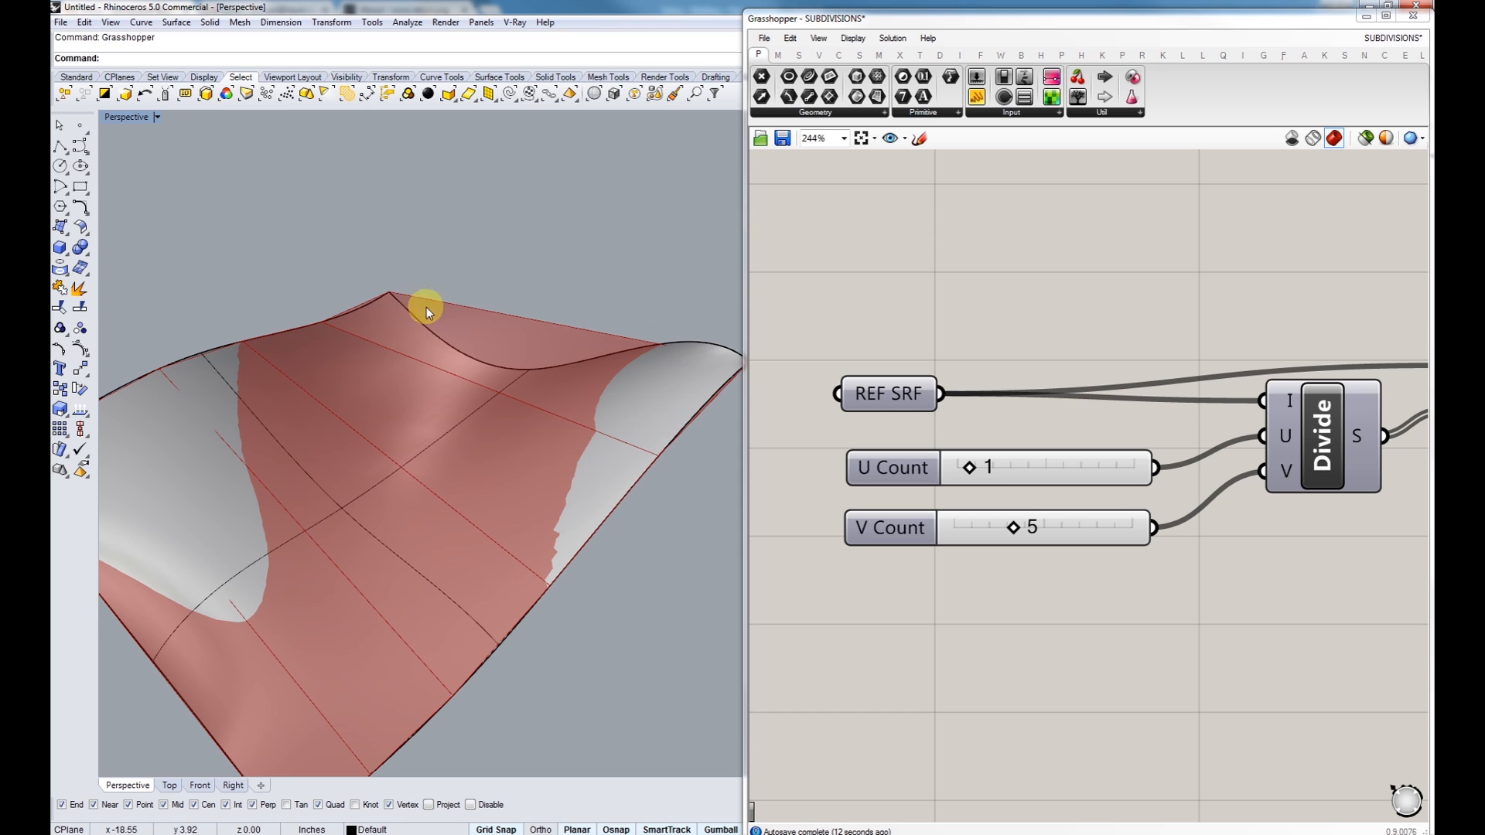
- Set the first definition's U Count to 7 and V Count to 9
drag(966, 474, 1040, 467)
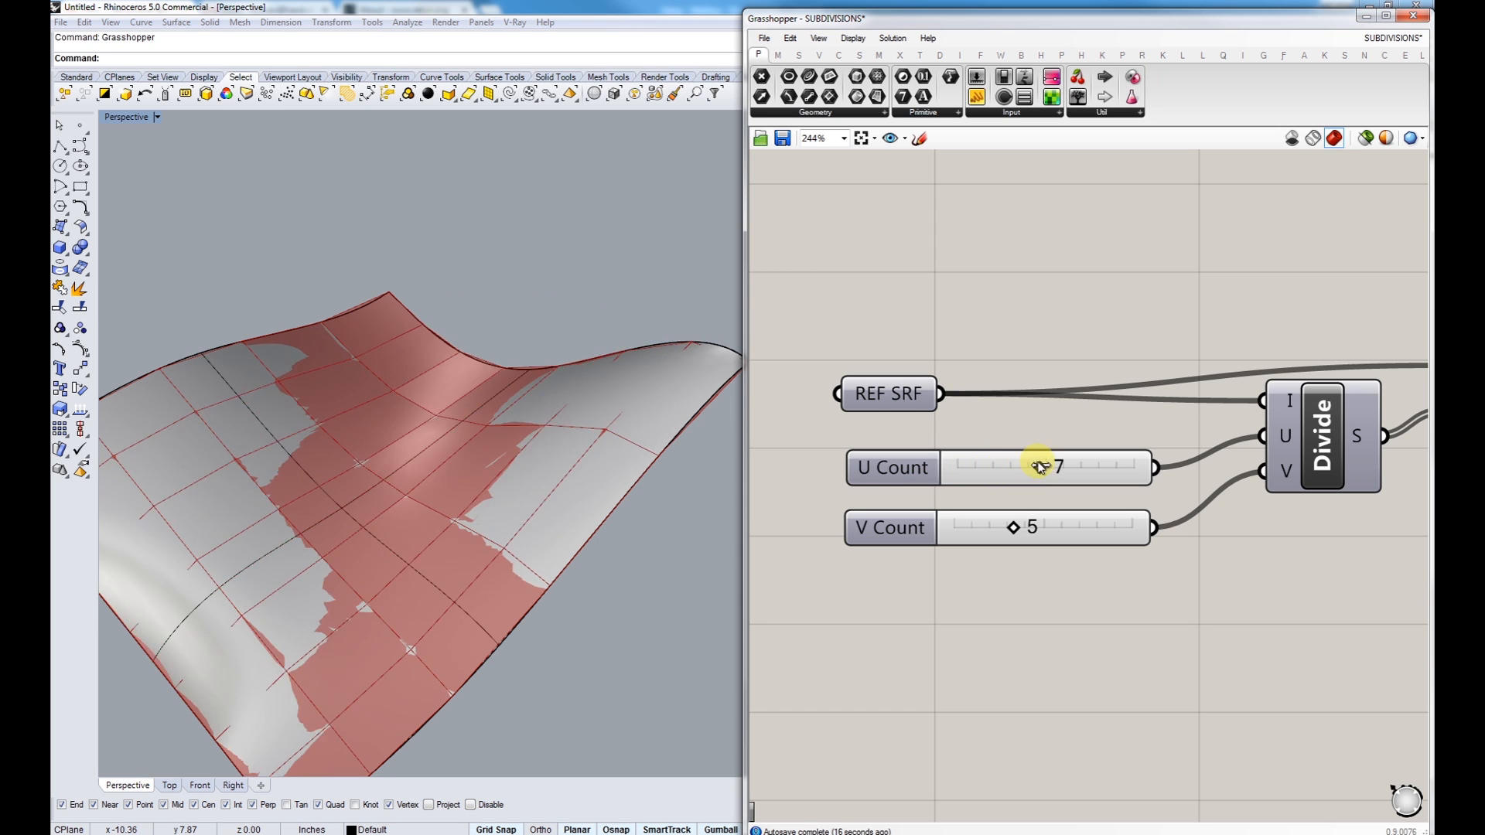
right_drag(670, 376, 464, 347)
right_drag(559, 374, 588, 457)
drag(1015, 529, 1054, 523)
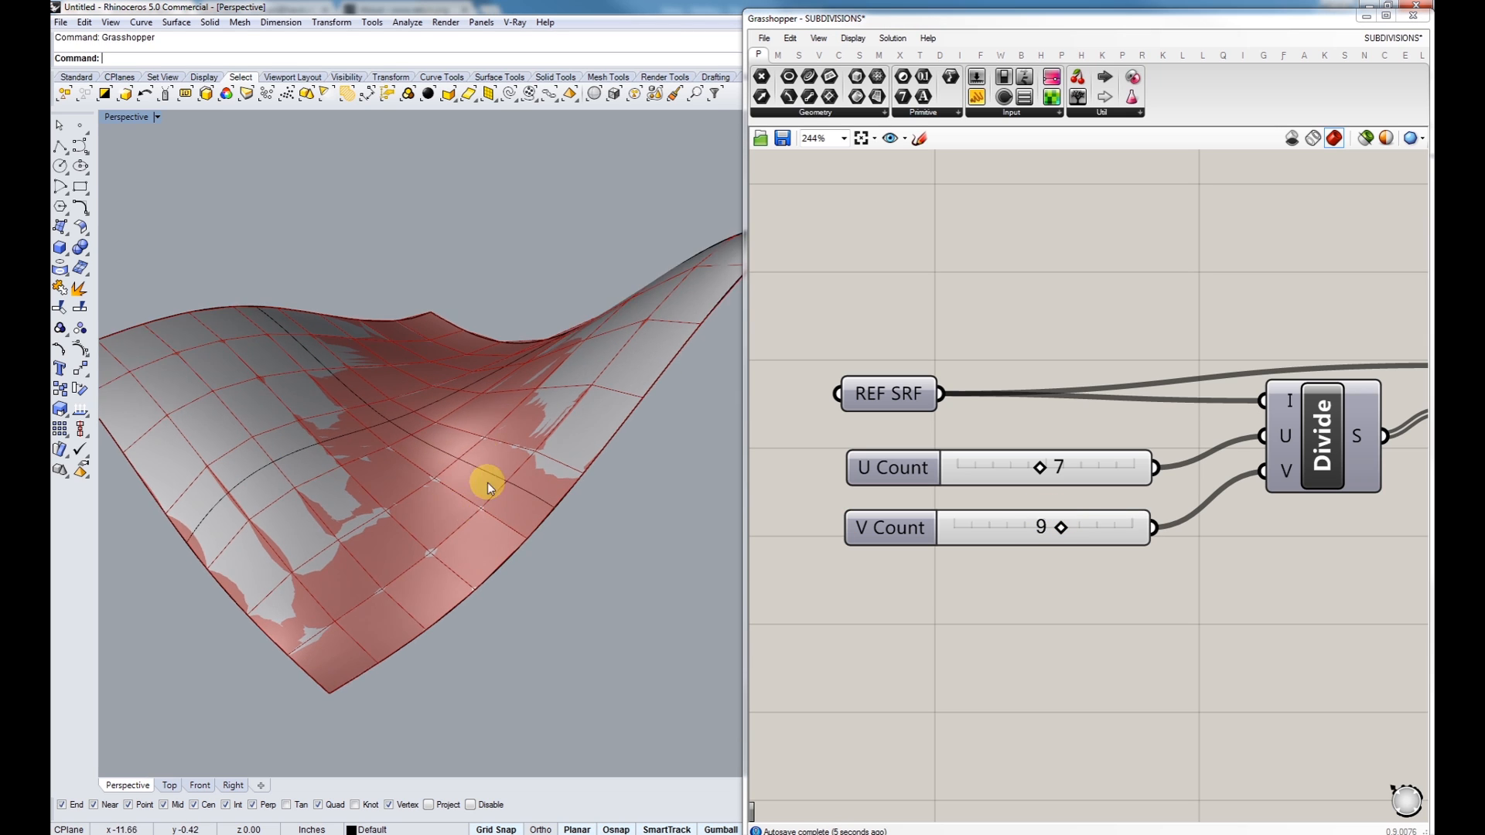
- Copy the original surface twice, placing the two copies in a row beside it in the Rhino view
scroll(487, 483, down, 5)
click(471, 497)
text(Copy)
key(Return)
scroll(452, 556, down, 4)
shift+right_drag(434, 643, 368, 598)
click(359, 596)
click(544, 668)
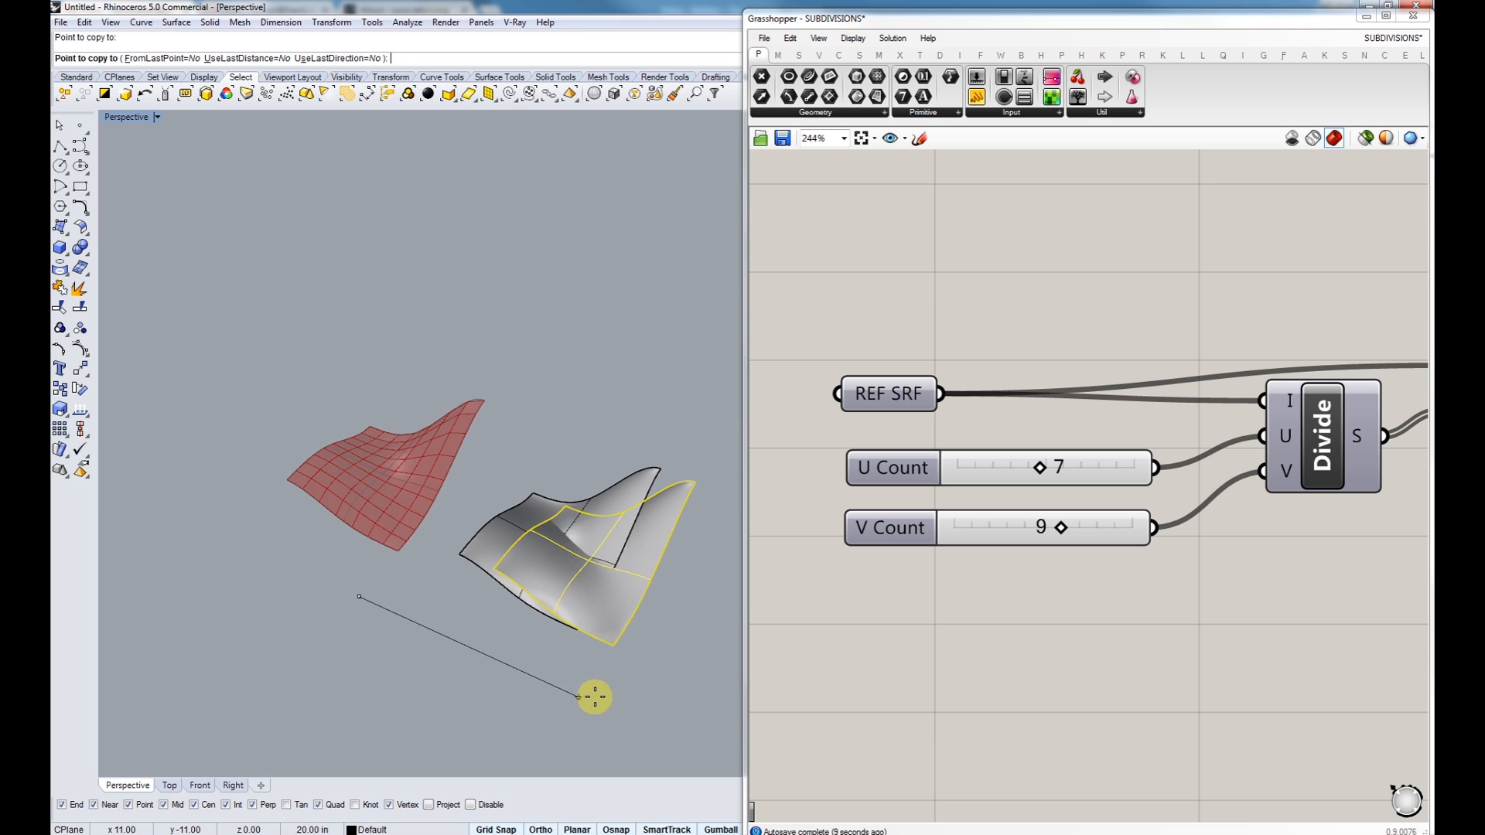
shift+right_drag(593, 696, 358, 596)
click(487, 667)
right_click(421, 639)
shift+right_drag(320, 461, 451, 511)
scroll(396, 528, up, 12)
key(Escape)
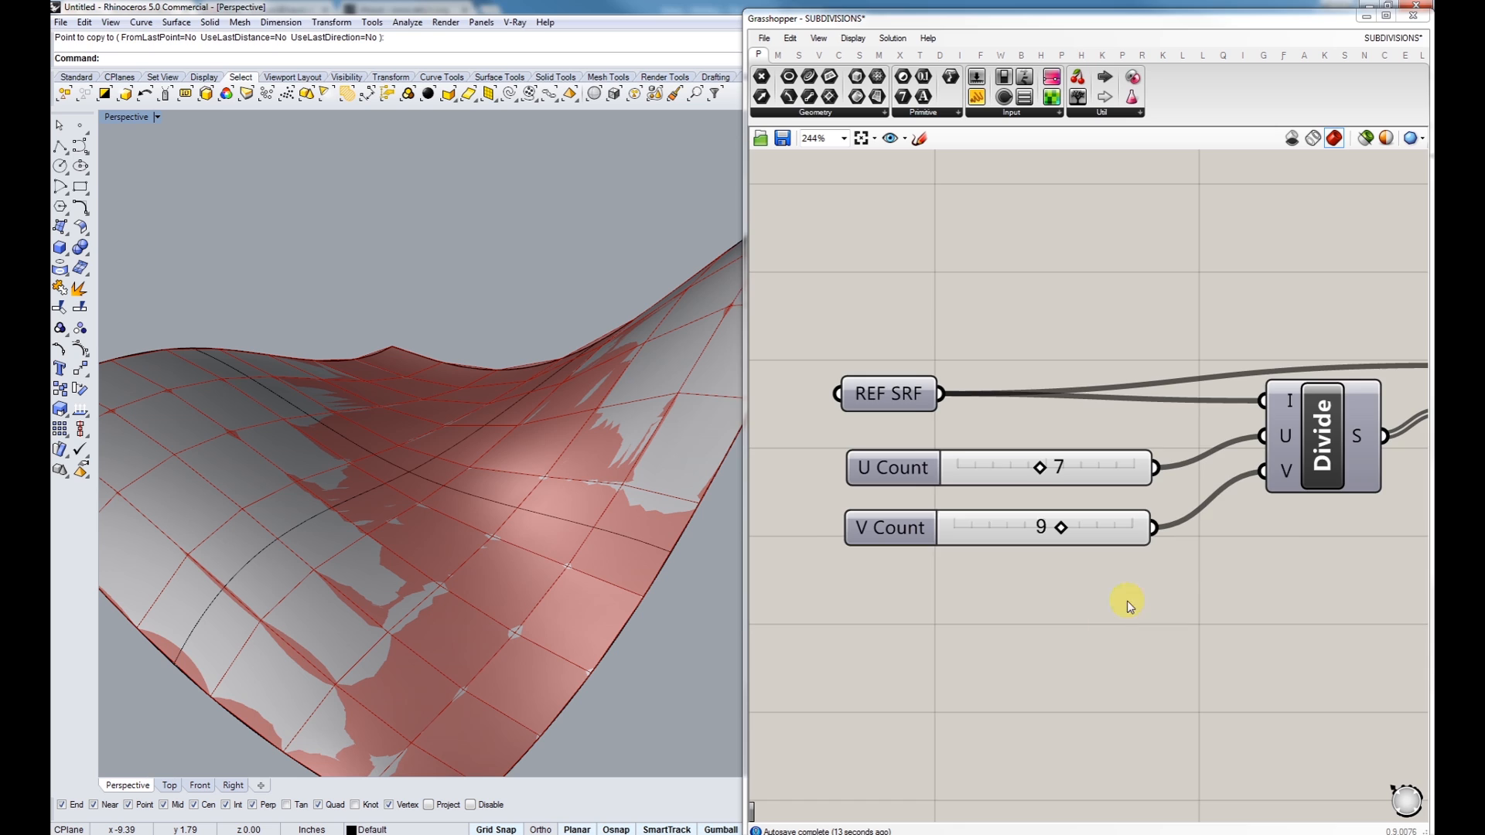
- Bake the first definition's Srf output into Rhino and dismiss the e-mail notification
scroll(1067, 492, down, 7)
right_drag(1160, 559, 987, 561)
right_drag(1172, 526, 998, 531)
scroll(998, 531, down, 1)
scroll(1094, 511, up, 4)
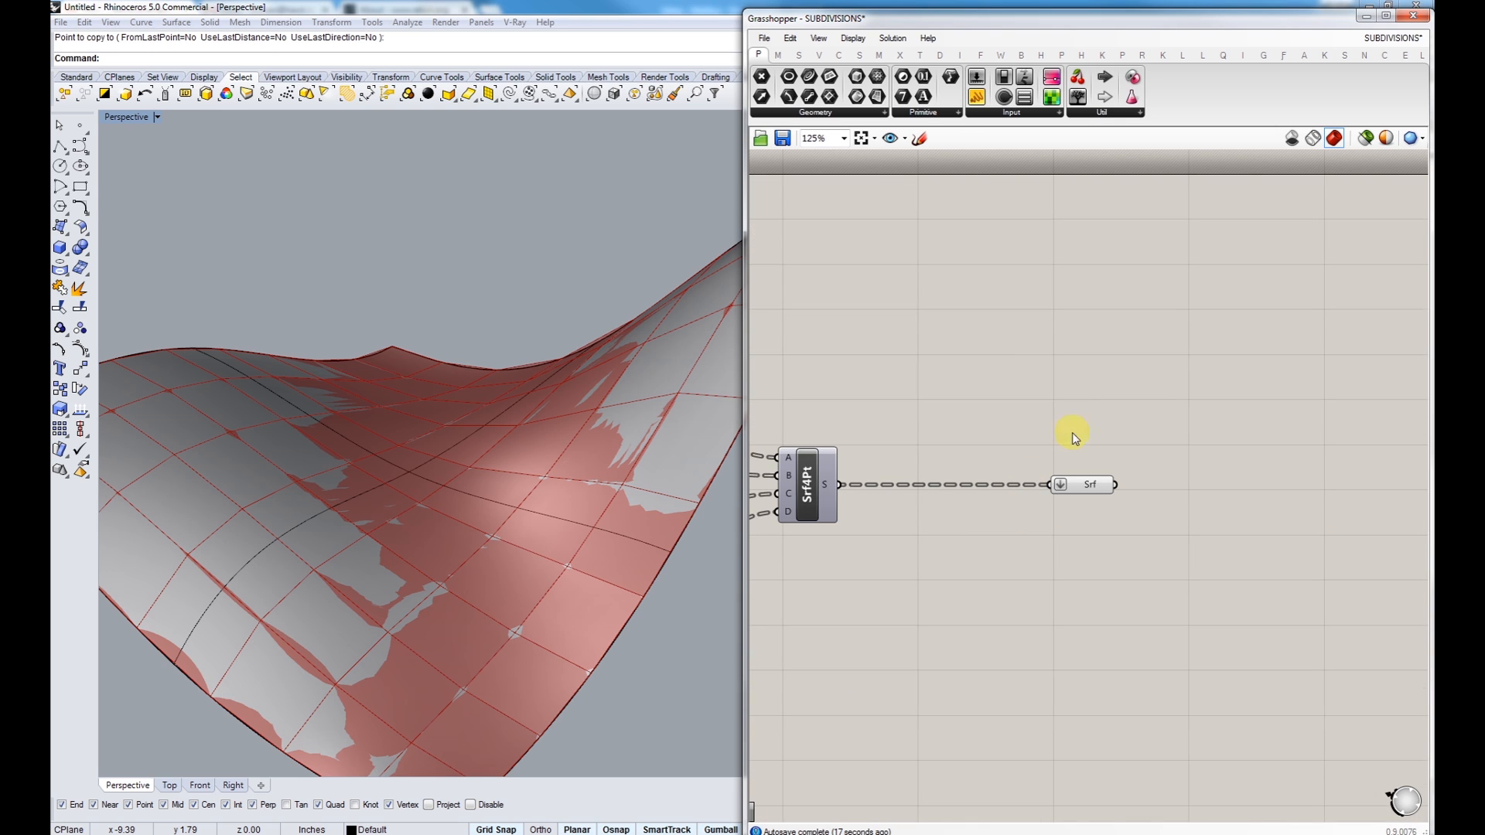
click(1088, 489)
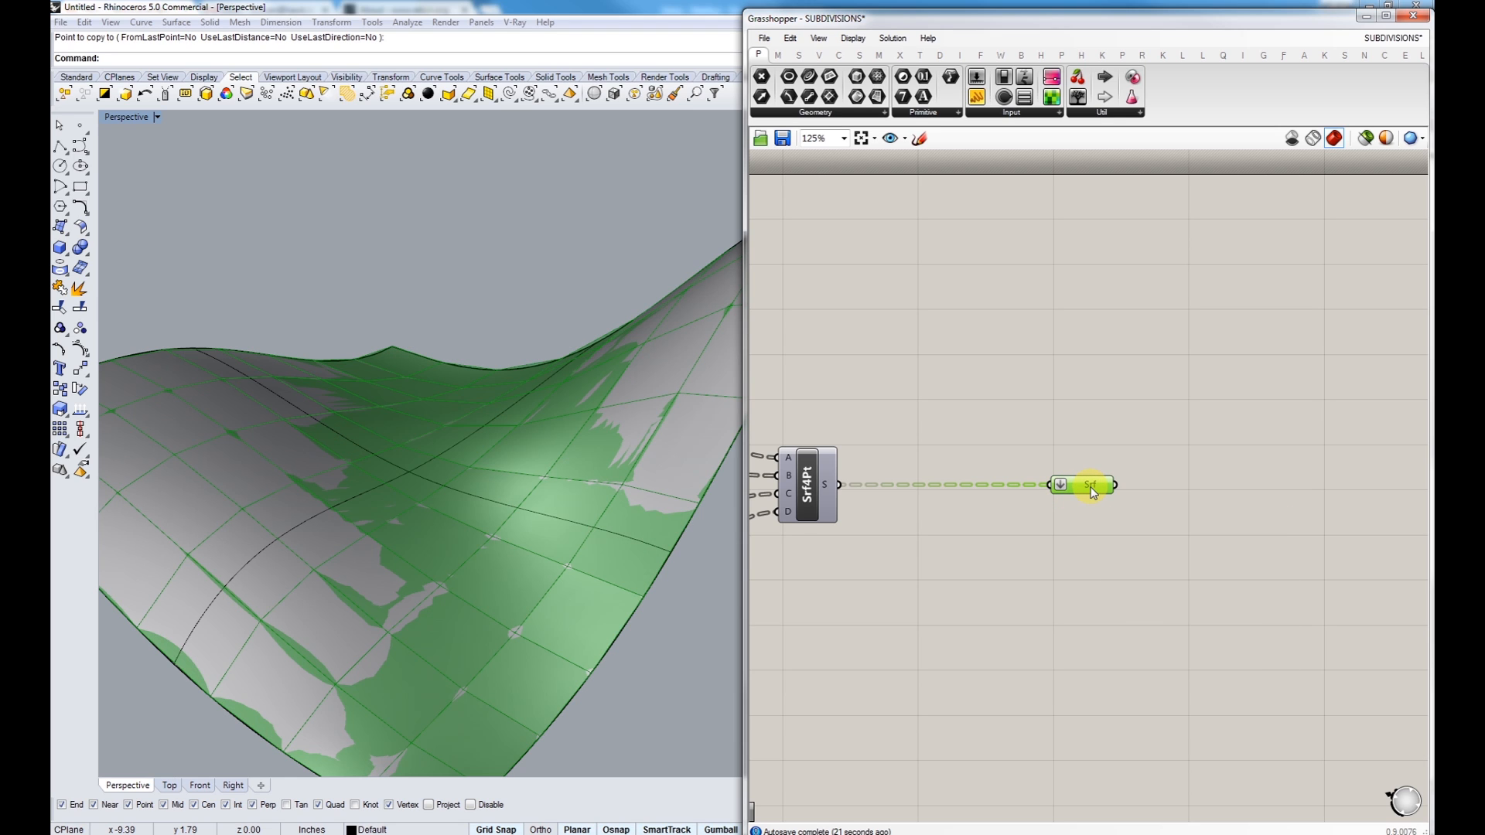
mouse_move(1093, 493)
middle_click(1091, 485)
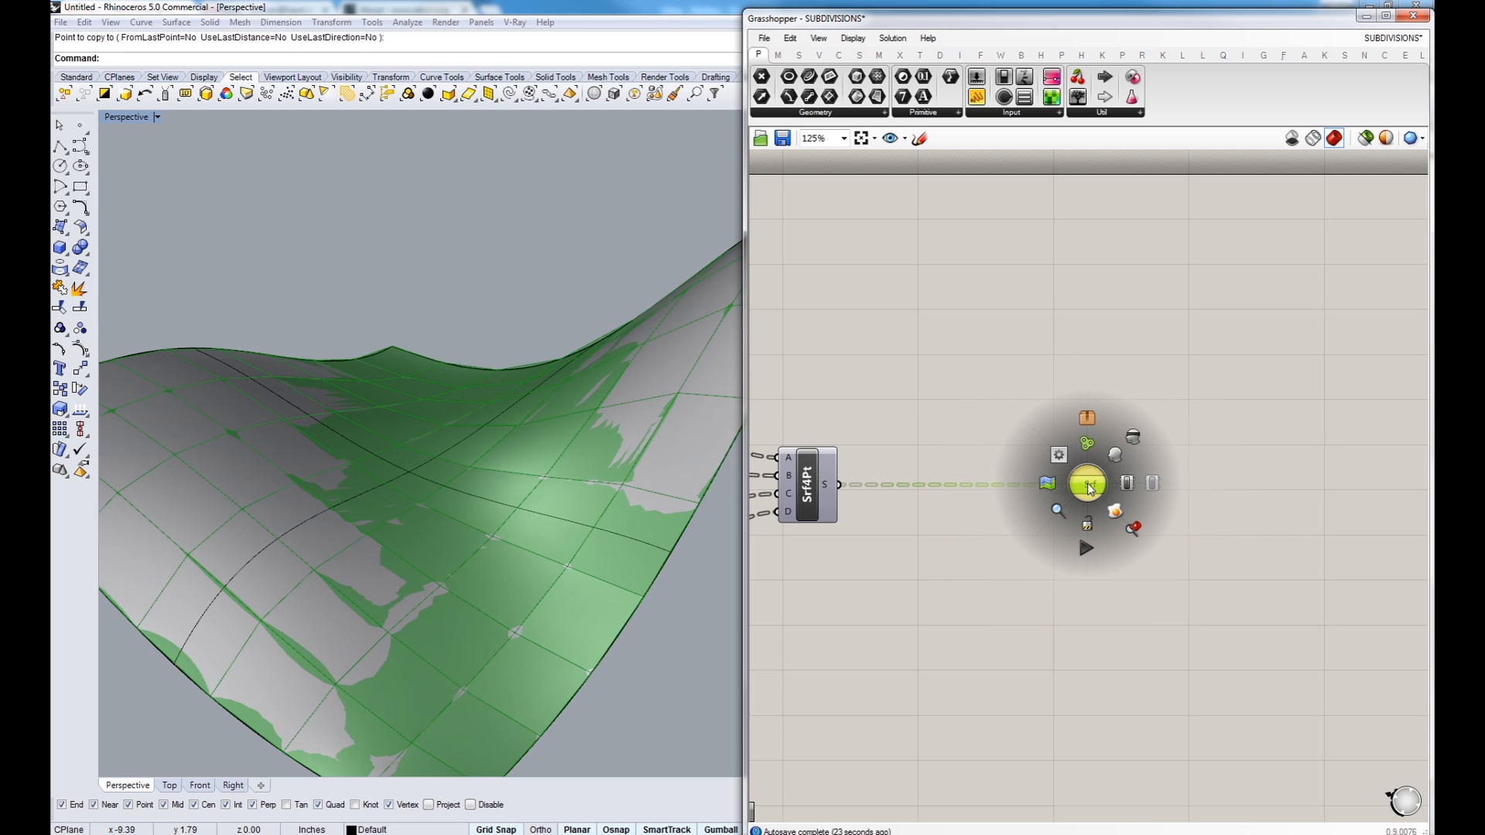
click(1115, 514)
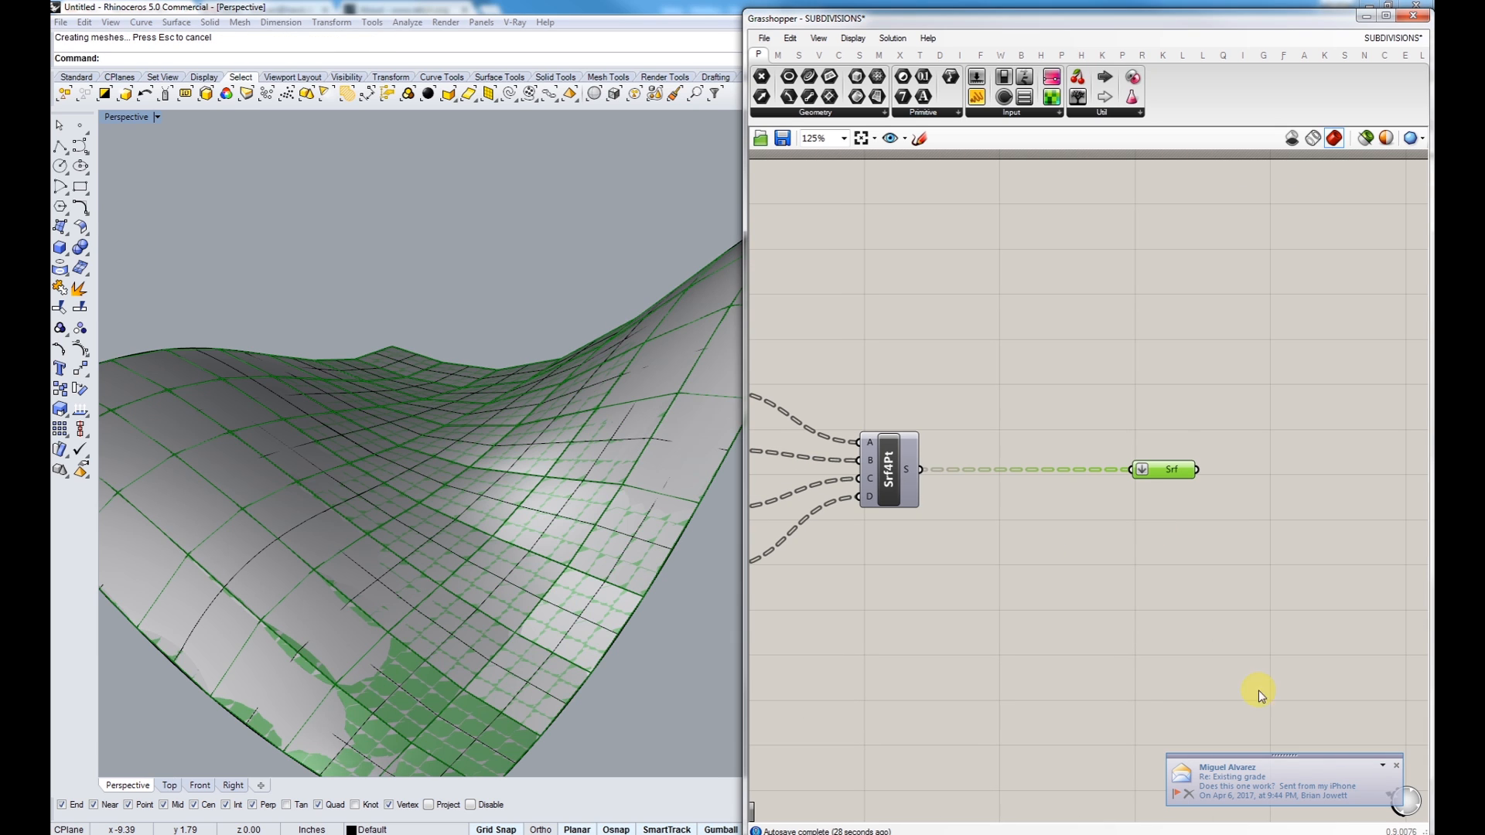
click(1396, 766)
right_drag(1029, 550, 1122, 543)
- Select all the baked panels and move them about 15 inches away from the original surface
shift+right_drag(209, 532, 377, 486)
click(118, 87)
right_drag(424, 335, 455, 451)
drag(455, 451, 581, 388)
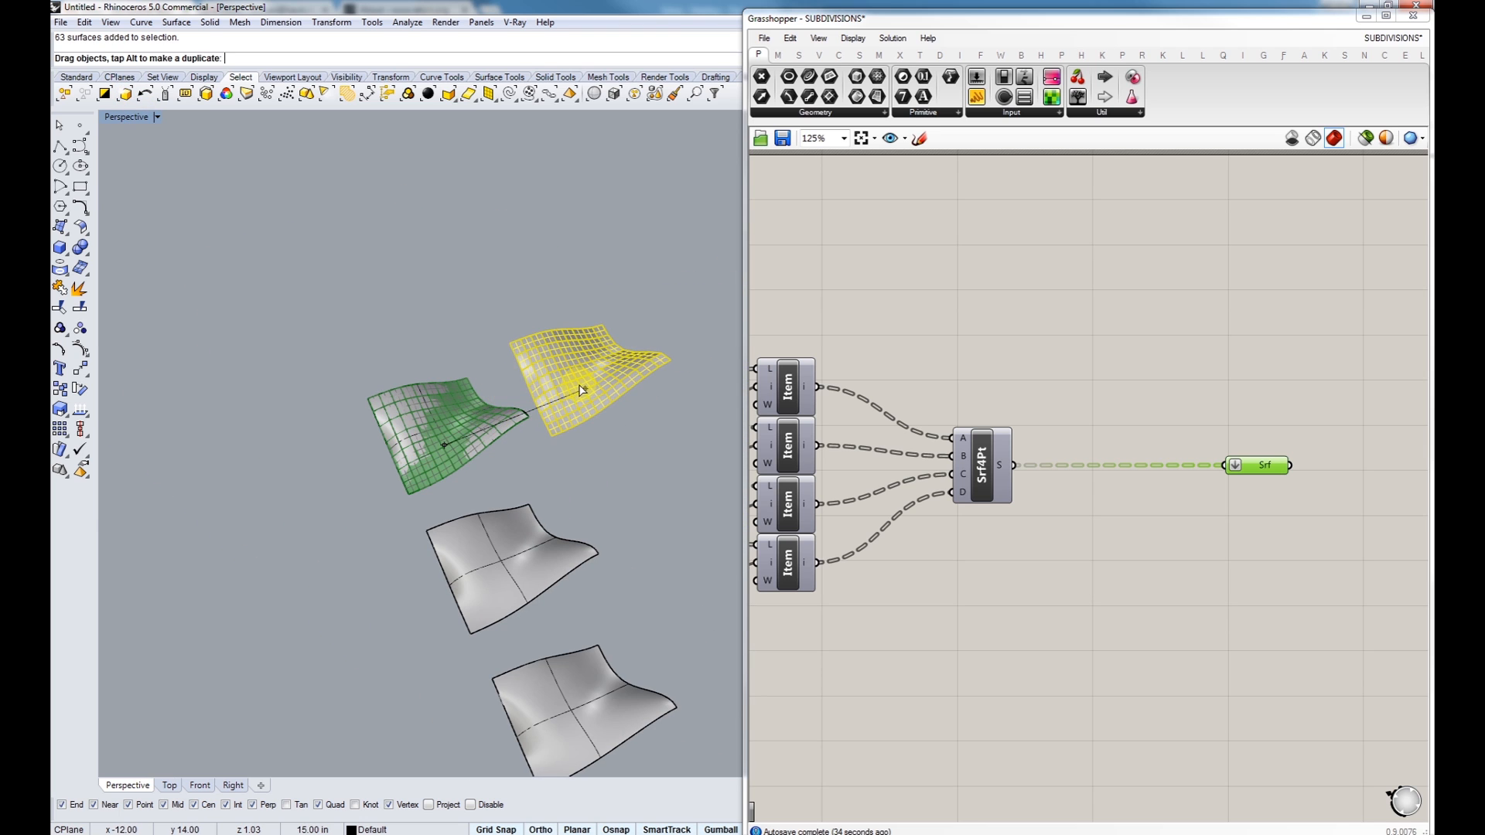
click(570, 280)
- Inspect the baked panels up close by selecting individual pieces of the grid
scroll(572, 373, up, 9)
shift+right_drag(569, 395, 451, 492)
scroll(454, 492, up, 3)
click(453, 492)
drag(426, 436, 389, 394)
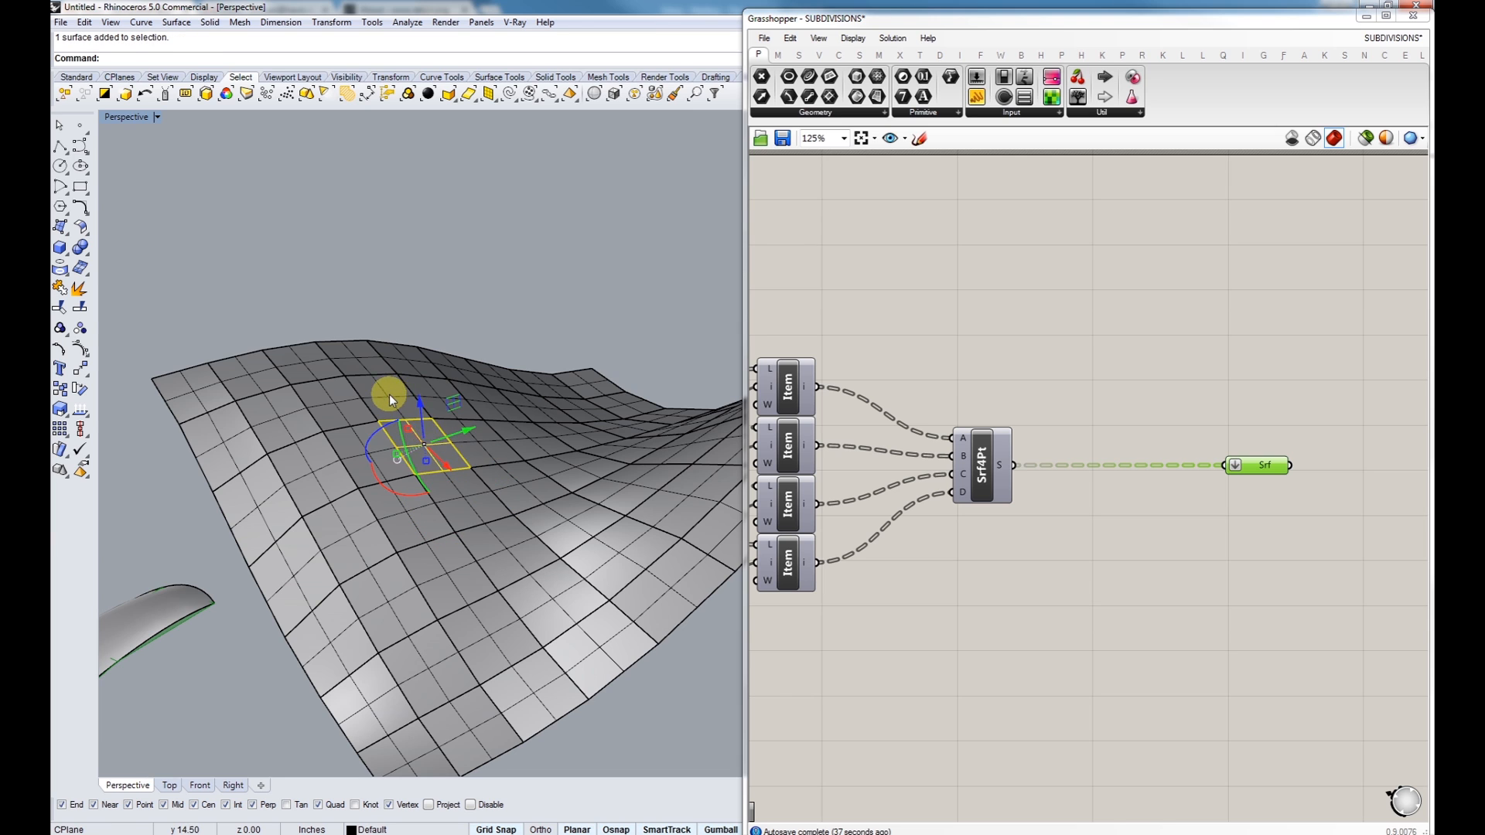
click(296, 364)
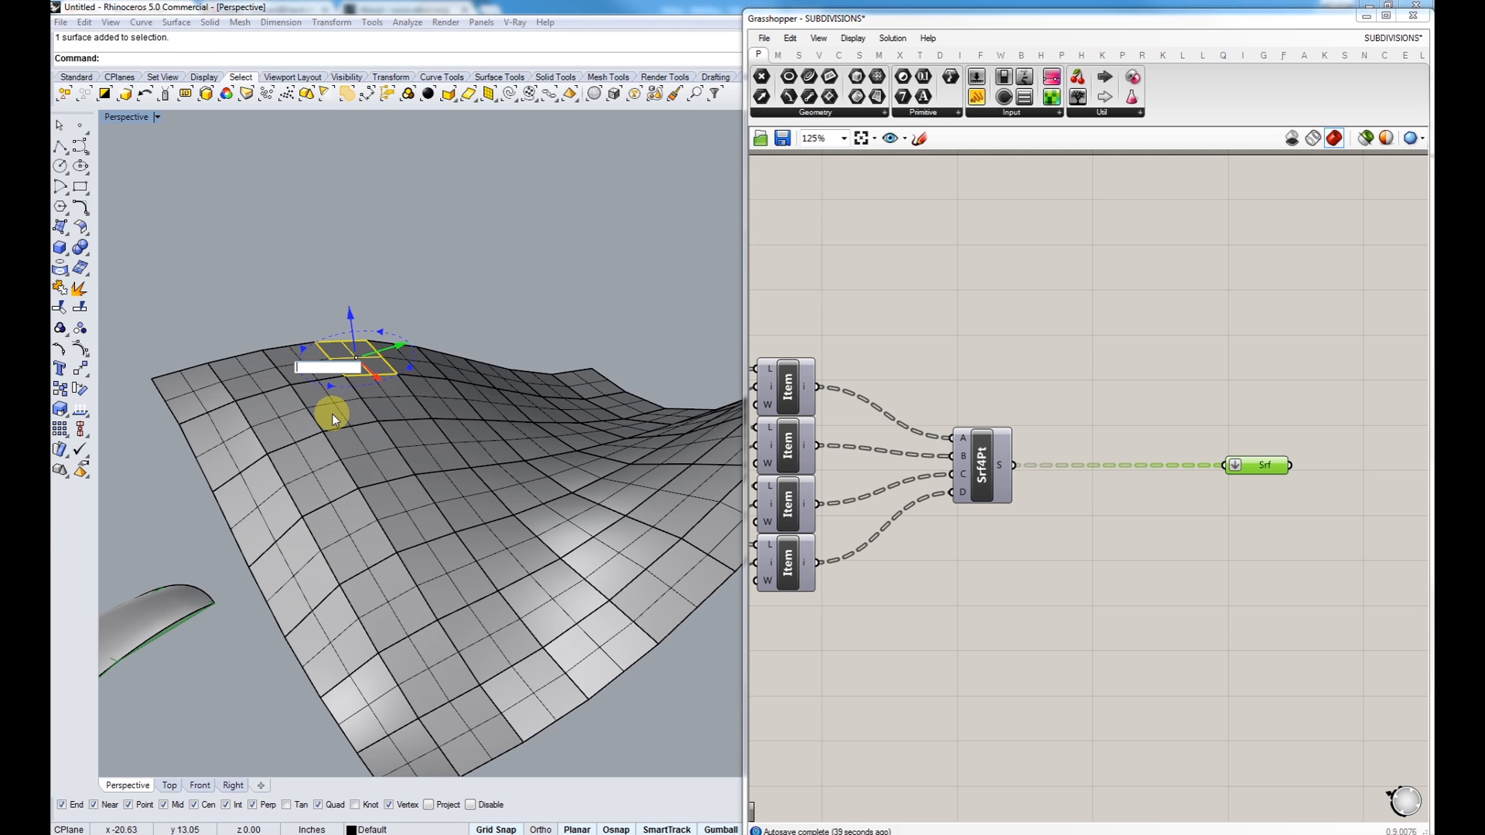
click(364, 458)
scroll(455, 549, down, 5)
mouse_move(457, 516)
right_down()
mouse_move(466, 412)
mouse_move(480, 518)
right_up()
shift+right_drag(508, 584, 487, 540)
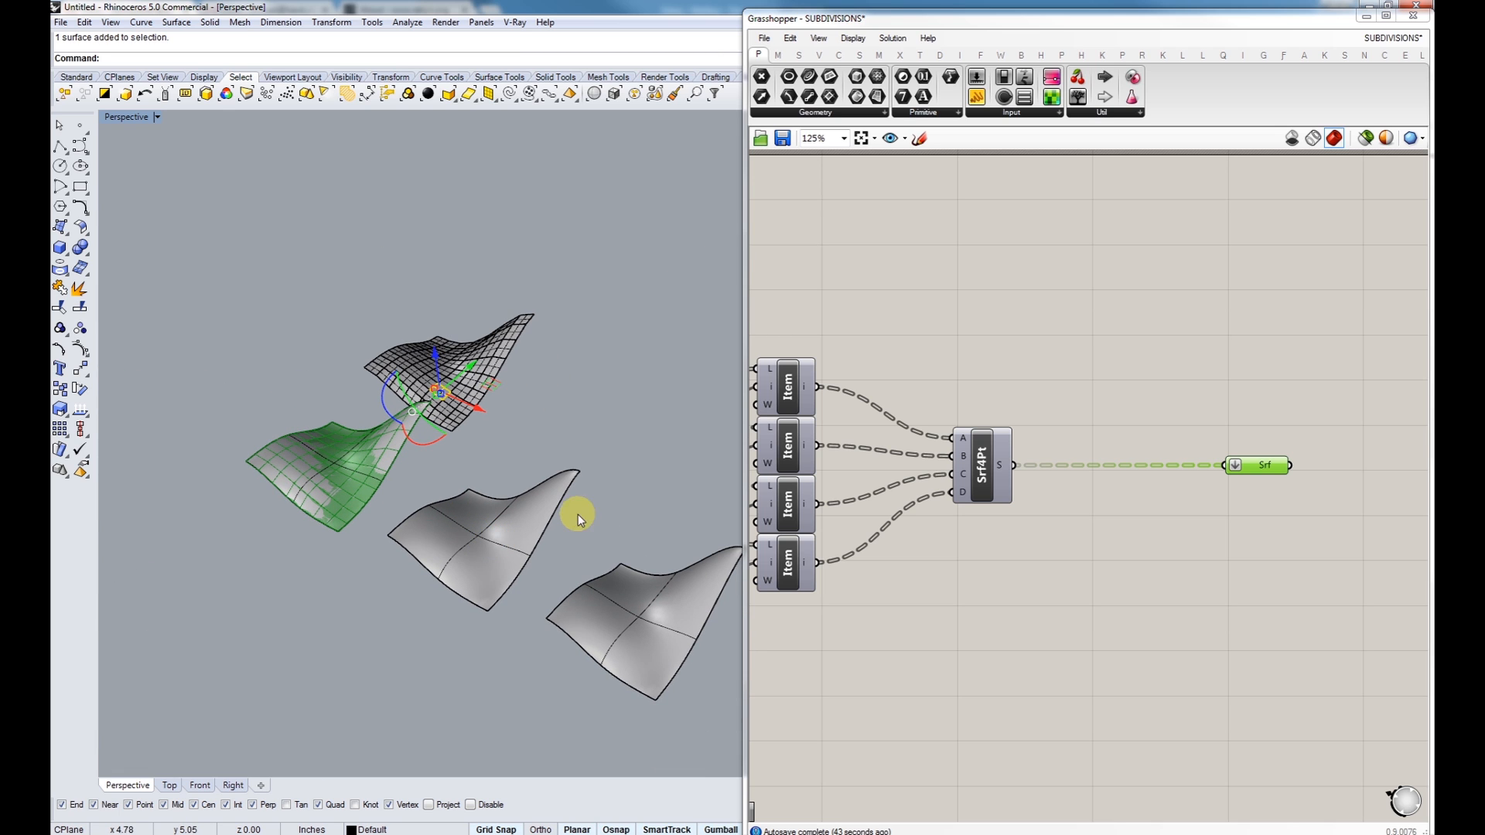
- Examine the first surface copy next to the baked panels and locate the second definition's inputs
scroll(1050, 556, down, 4)
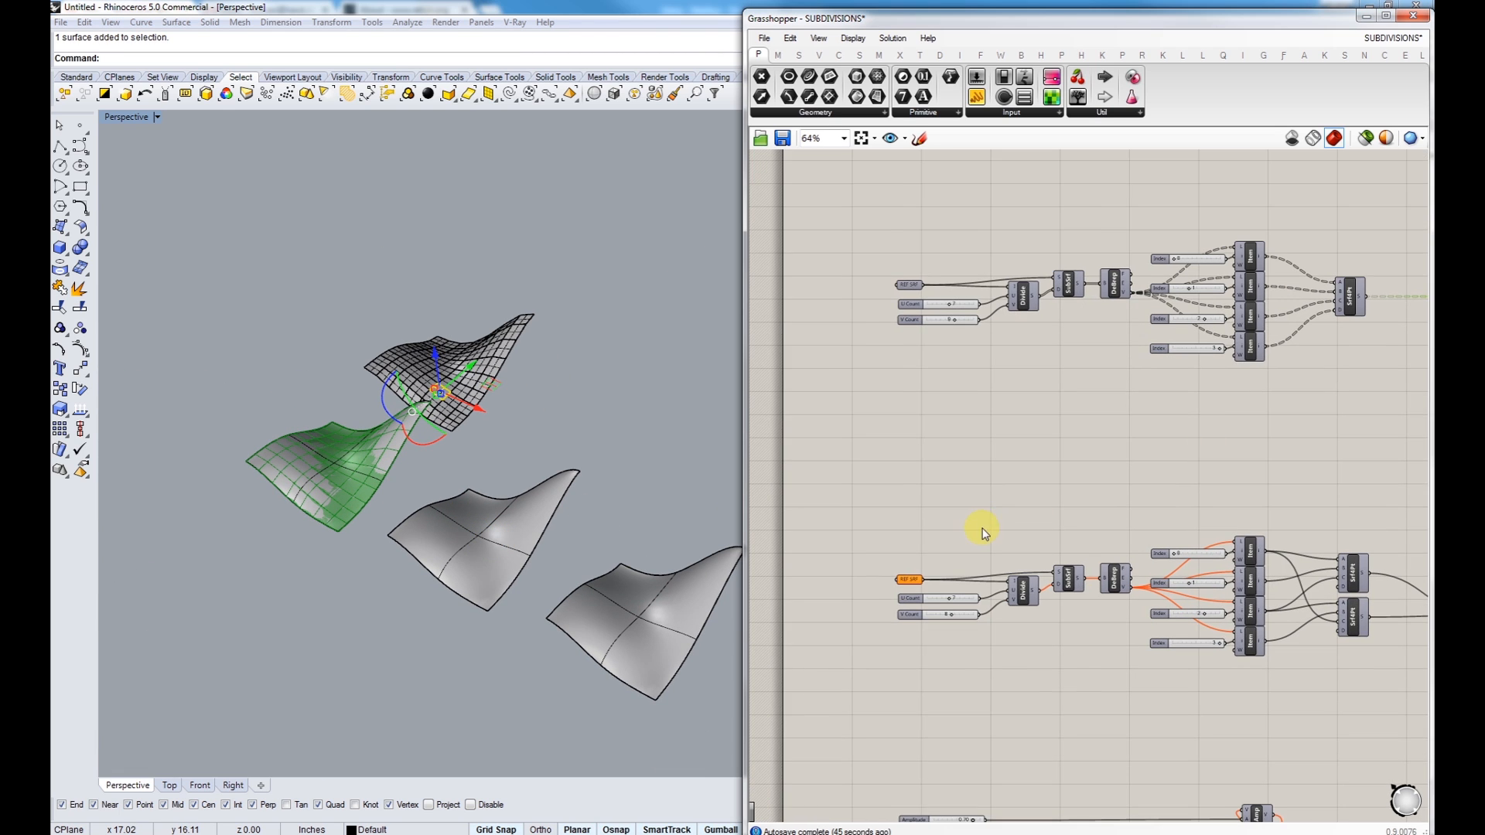
shift+right_drag(462, 542, 439, 534)
scroll(443, 532, up, 6)
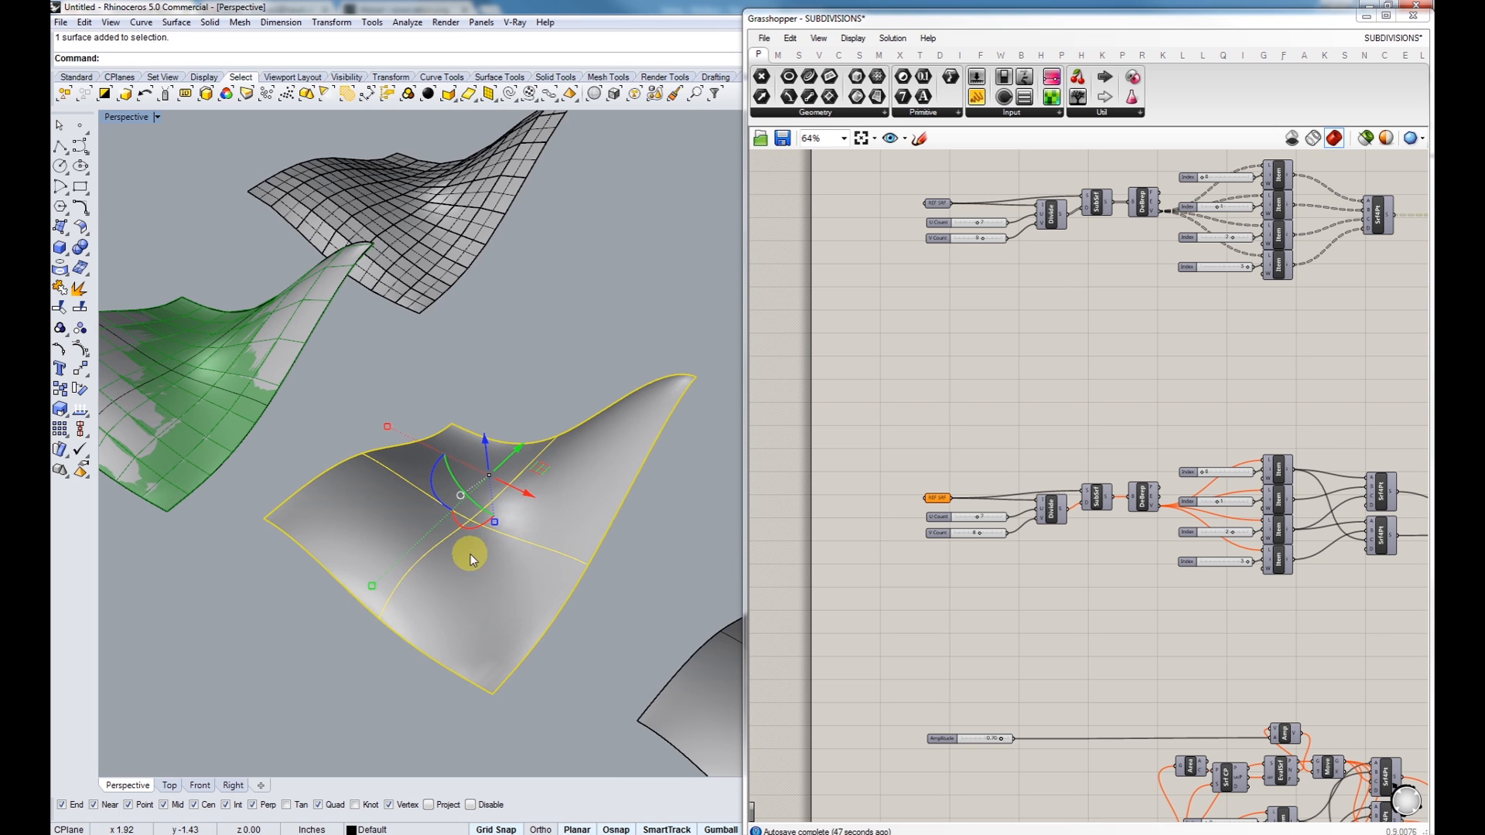
scroll(457, 346, up, 8)
click(437, 281)
shift+right_drag(438, 282, 213, 460)
right_drag(355, 459, 619, 513)
scroll(871, 533, up, 5)
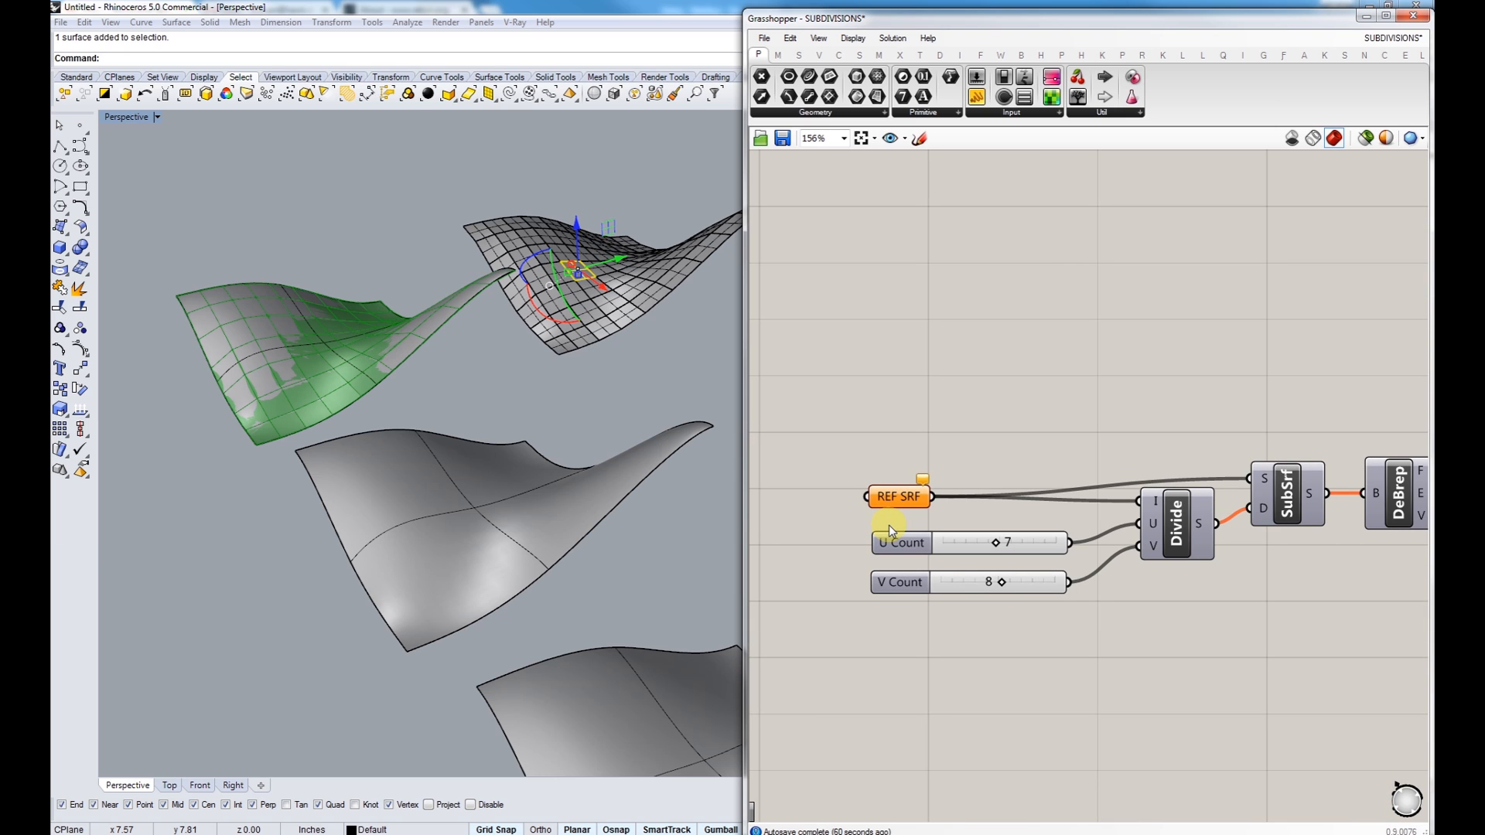
- Assign the surface copy nearest the original to the second definition's REF SRF parameter and view the triangulated panels
right_drag(487, 266, 498, 480)
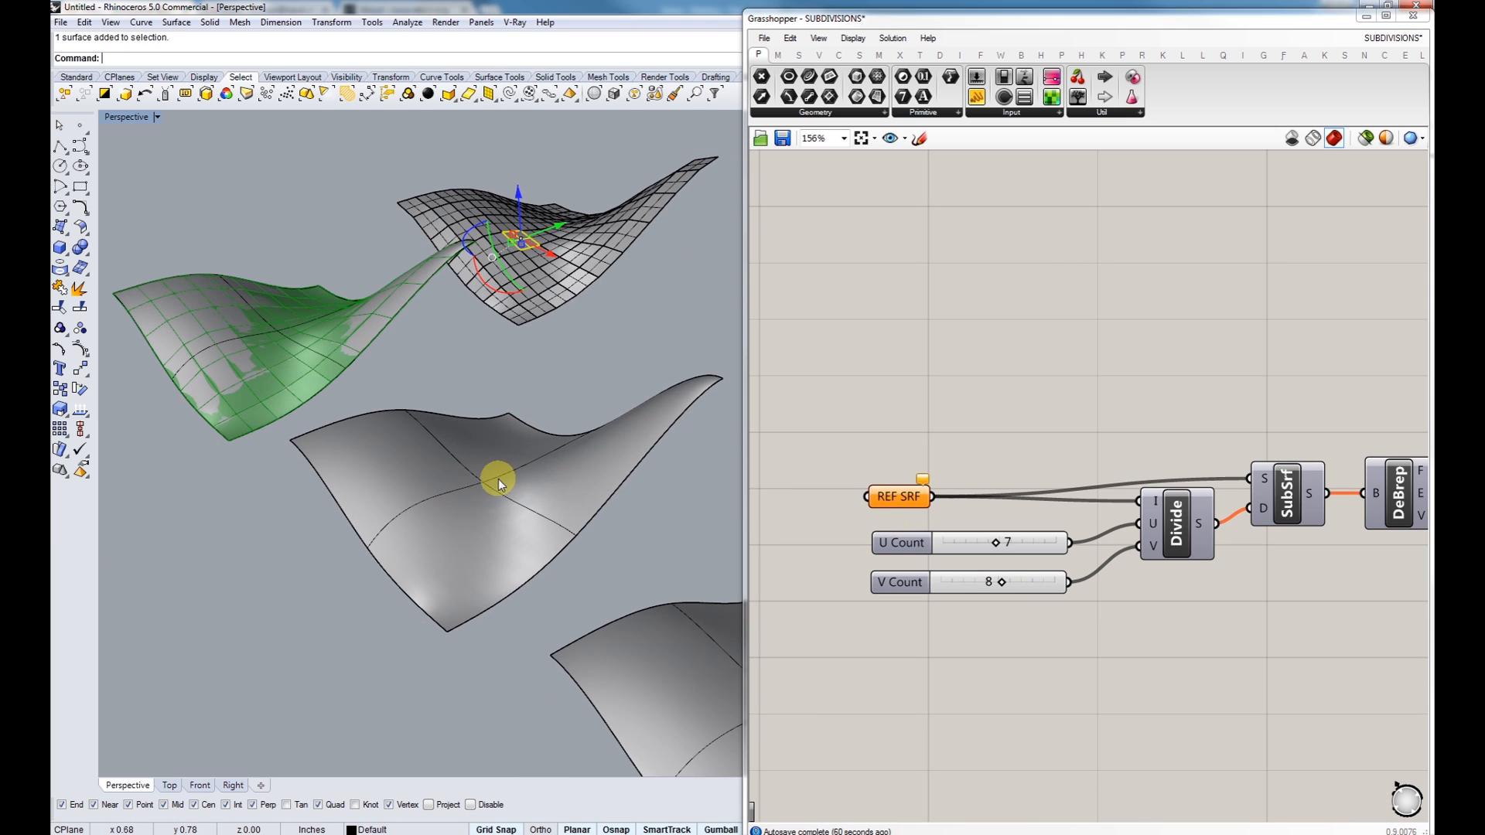
click(490, 475)
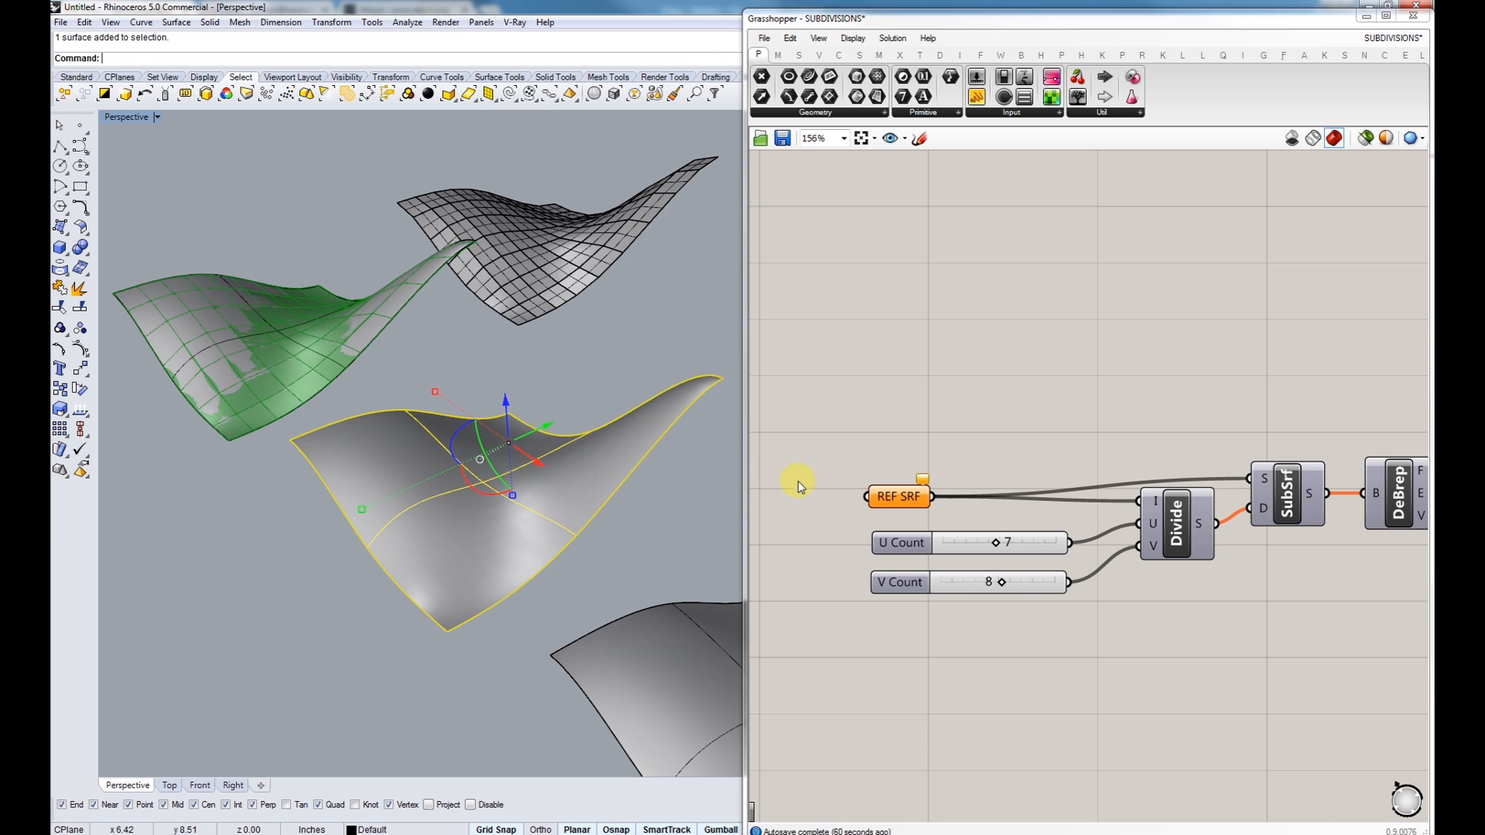
right_click(898, 499)
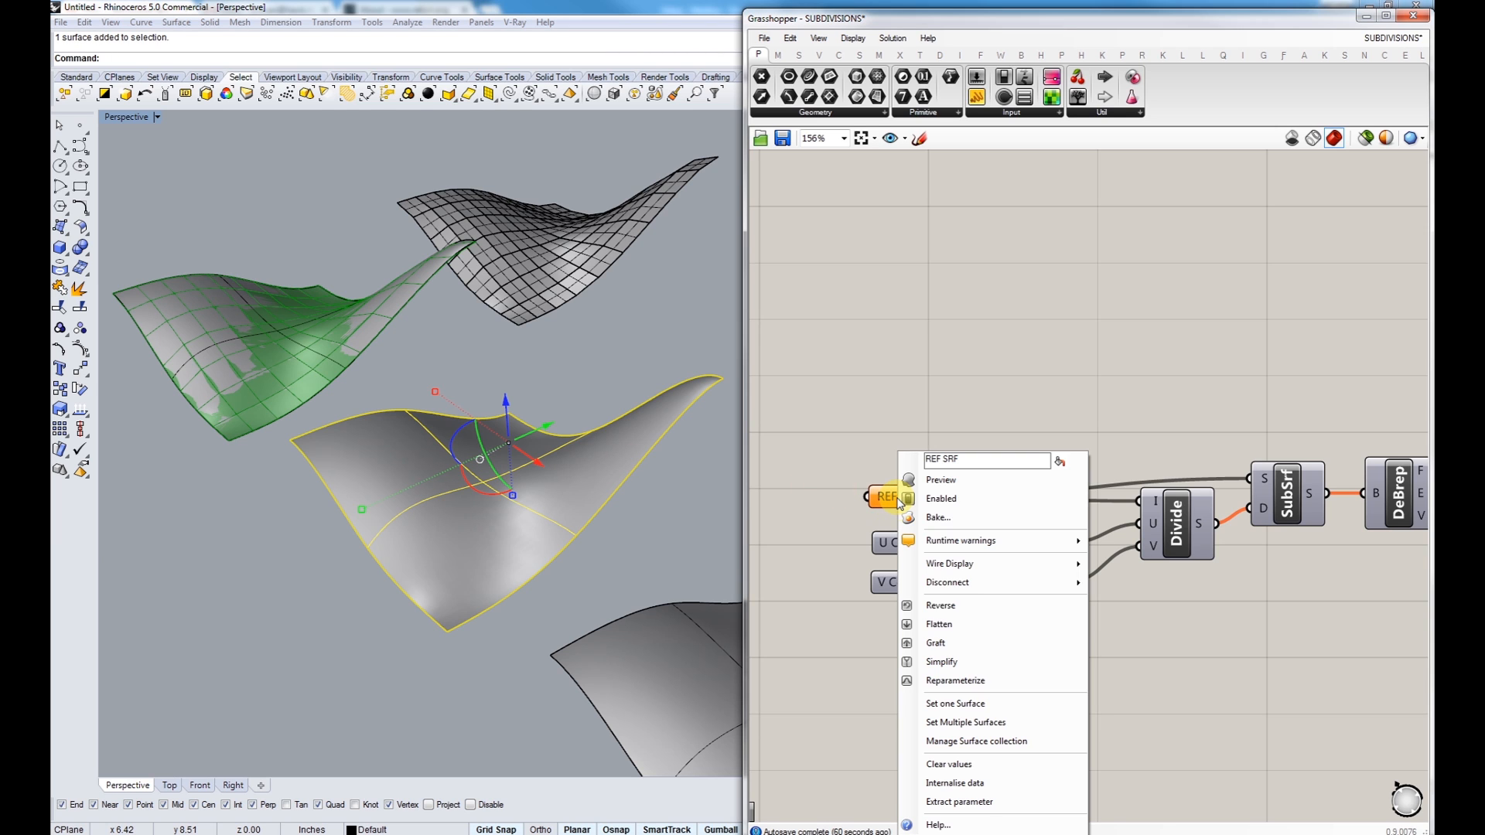
click(959, 704)
scroll(549, 560, up, 5)
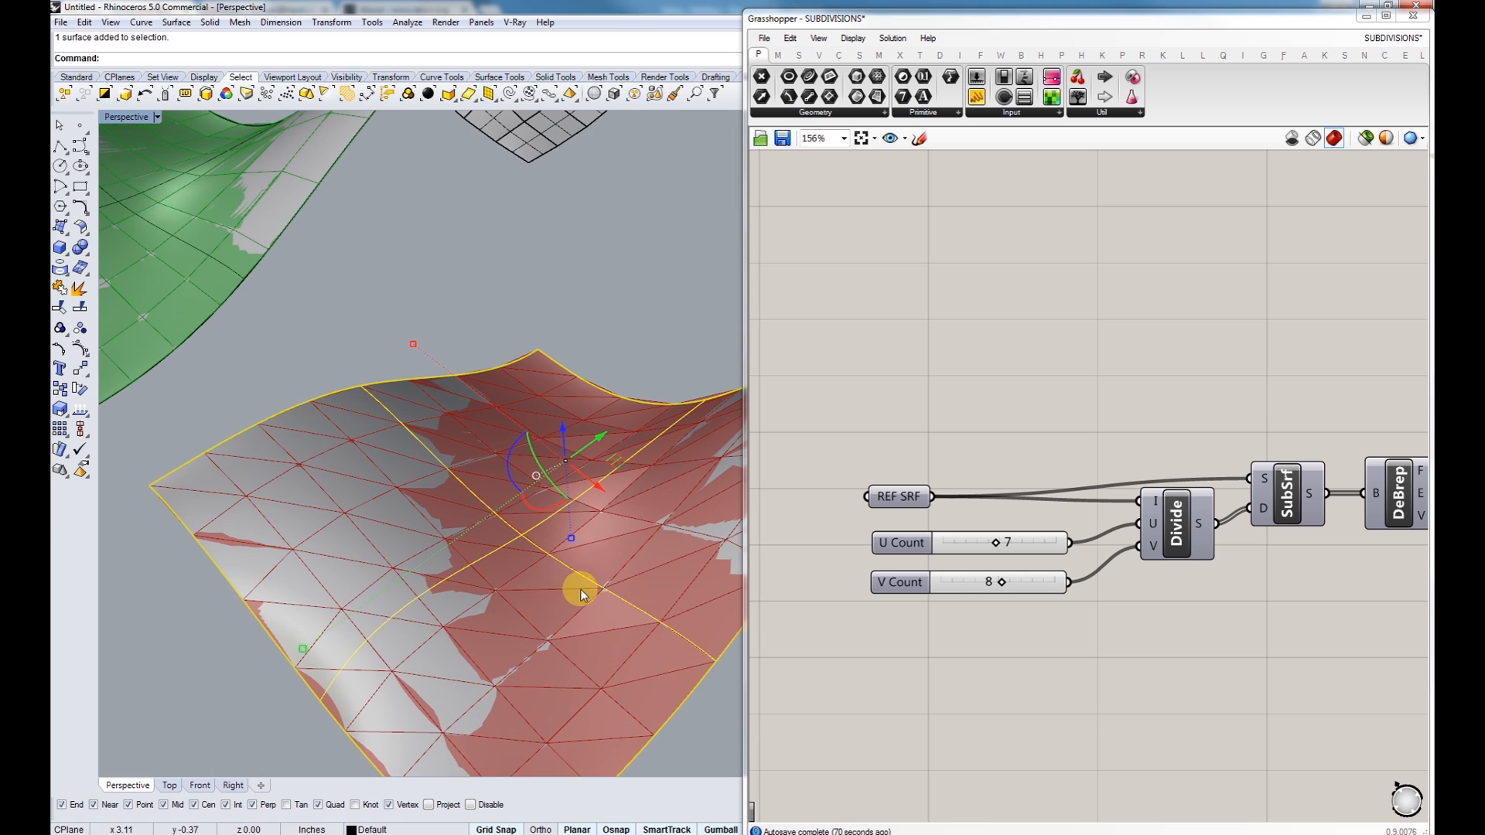
scroll(533, 573, up, 2)
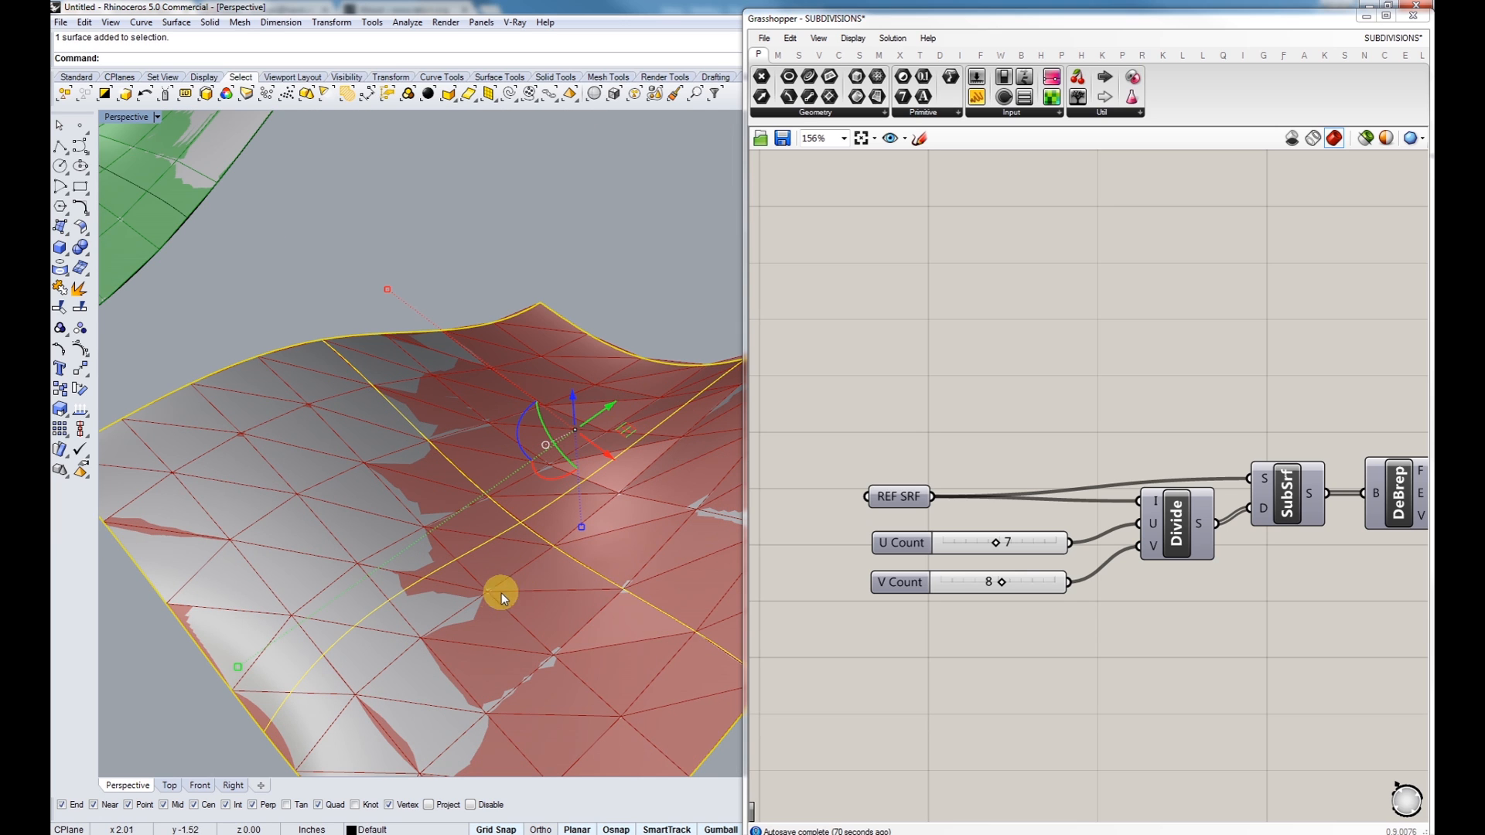
right_drag(618, 592, 495, 584)
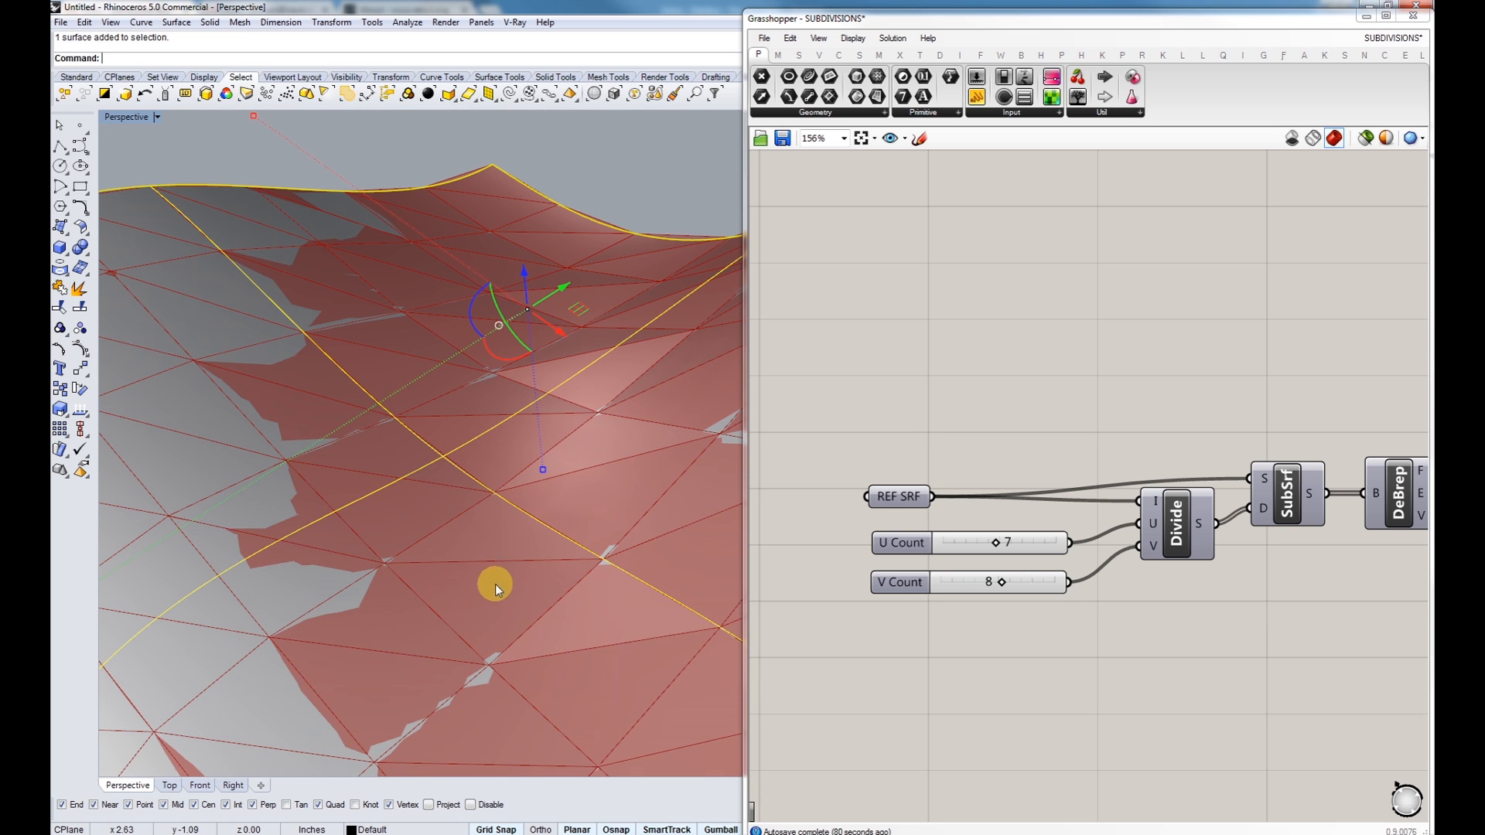
- Set the U Count of the triangulated panel definition to 8
drag(997, 545, 962, 545)
right_drag(542, 457, 546, 486)
drag(959, 546, 997, 581)
scroll(996, 631, down, 6)
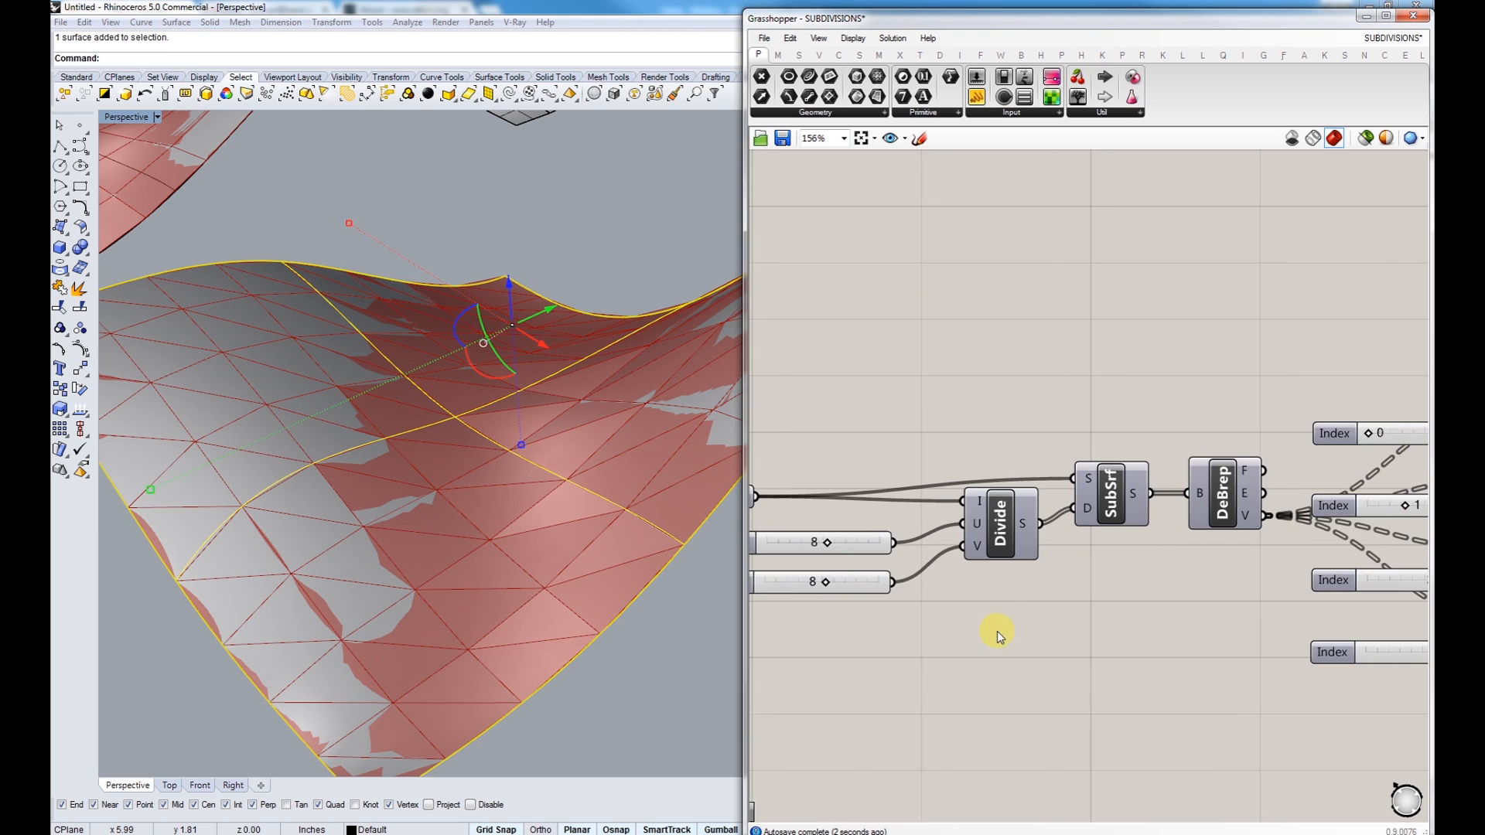
- Bake the triangulated panels from the second definition's final Srf parameter
scroll(1180, 607, up, 7)
click(1031, 578)
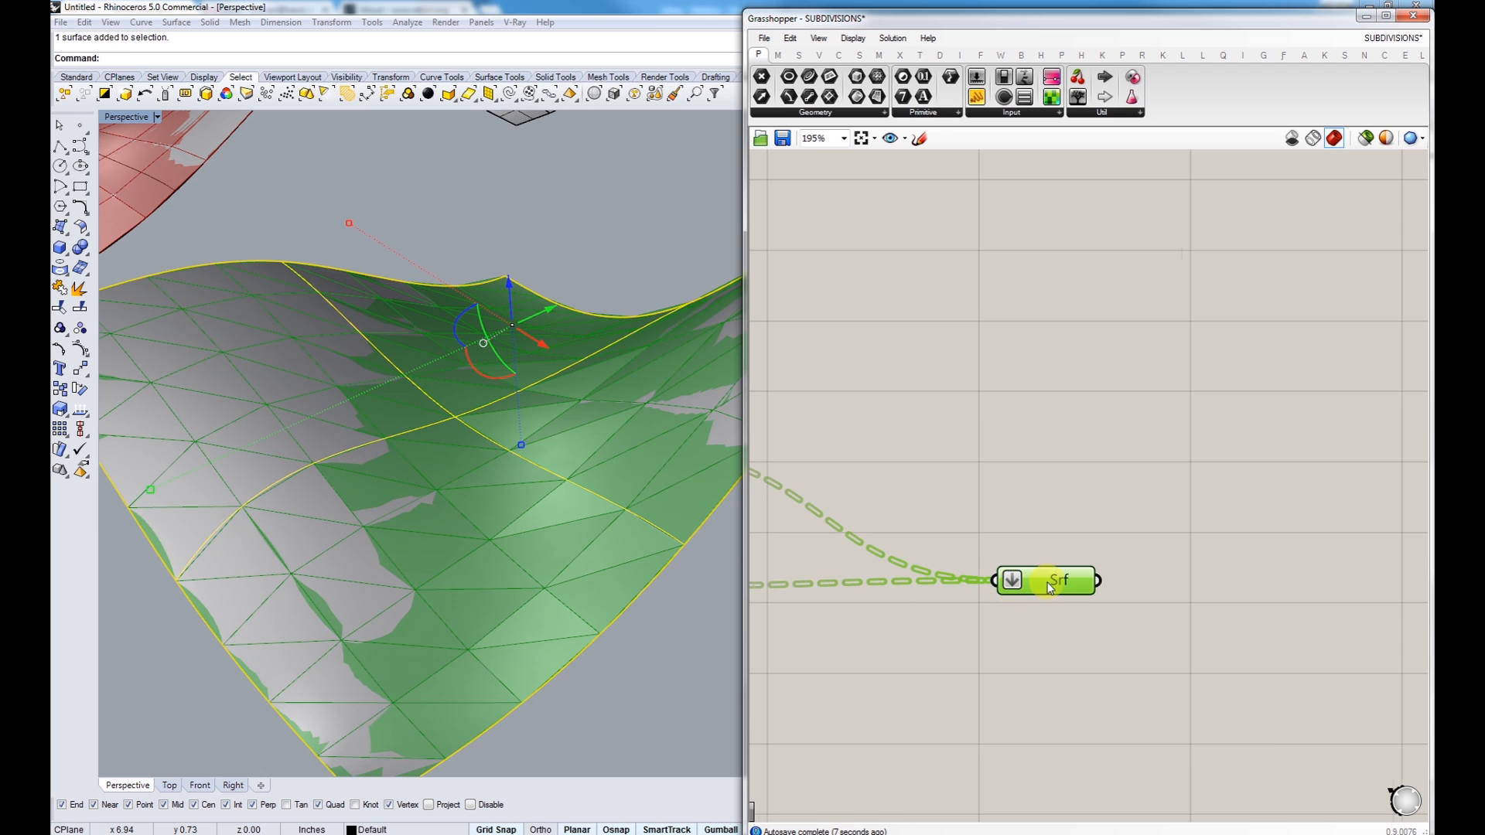
right_drag(1049, 588, 1031, 586)
middle_click(1031, 584)
click(1056, 608)
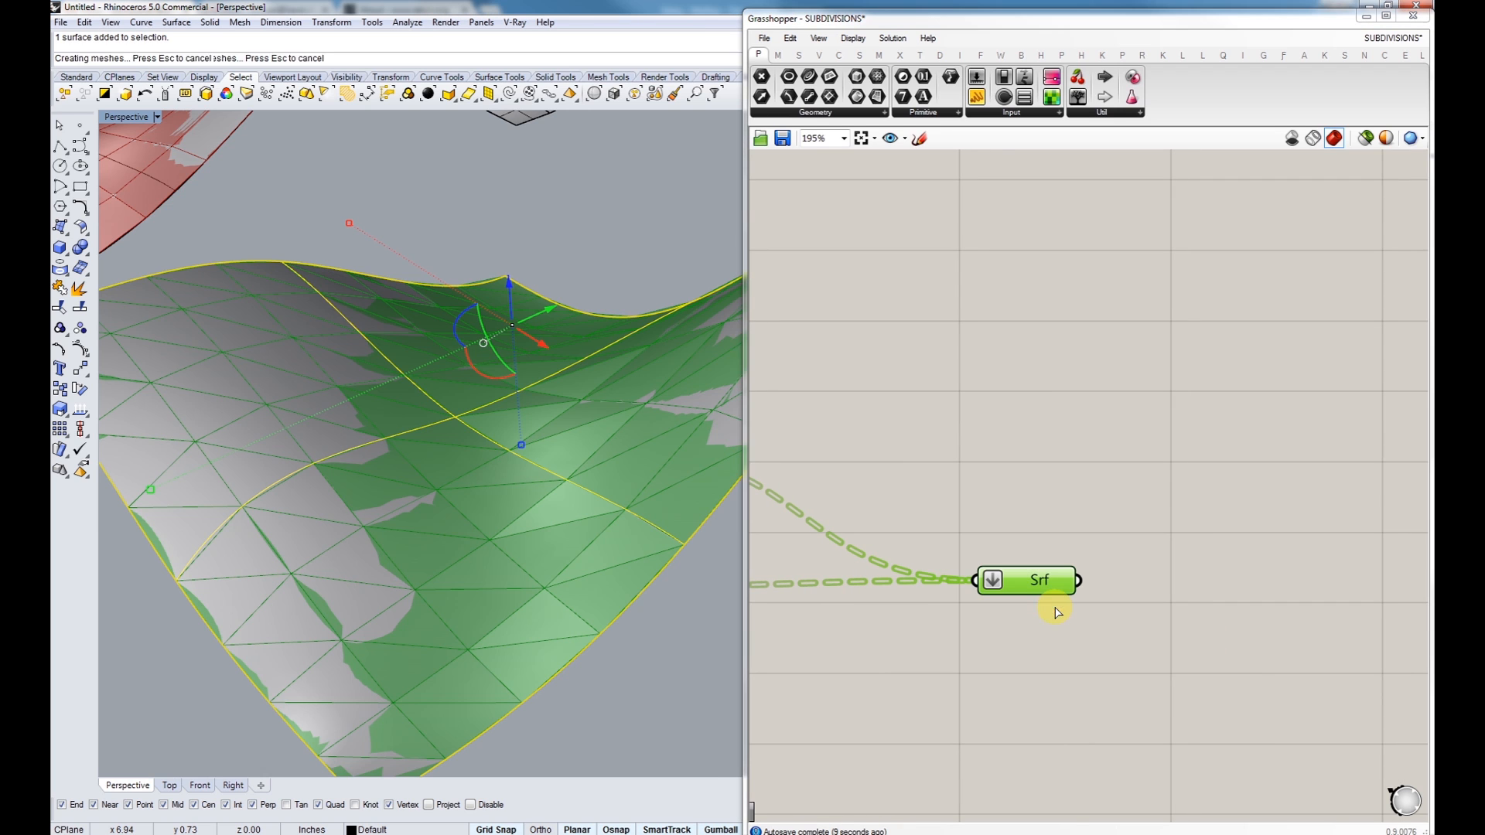
scroll(440, 491, down, 4)
- Select the newly baked triangular panels and move them off their surface to sit beside the baked quad panels
click(403, 286)
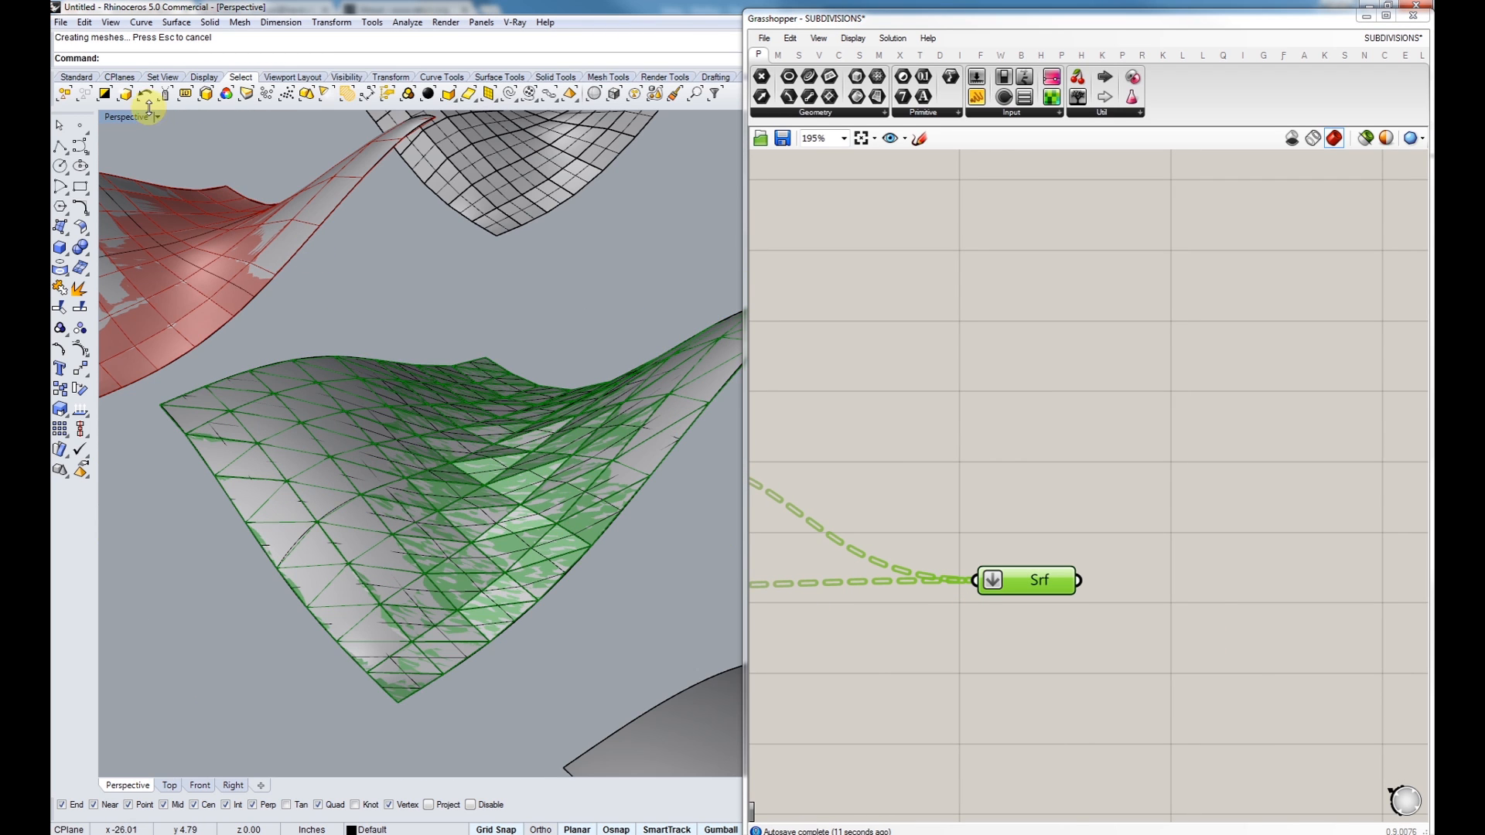
click(425, 475)
scroll(431, 514, down, 4)
drag(451, 529, 696, 453)
shift+right_drag(619, 395, 519, 435)
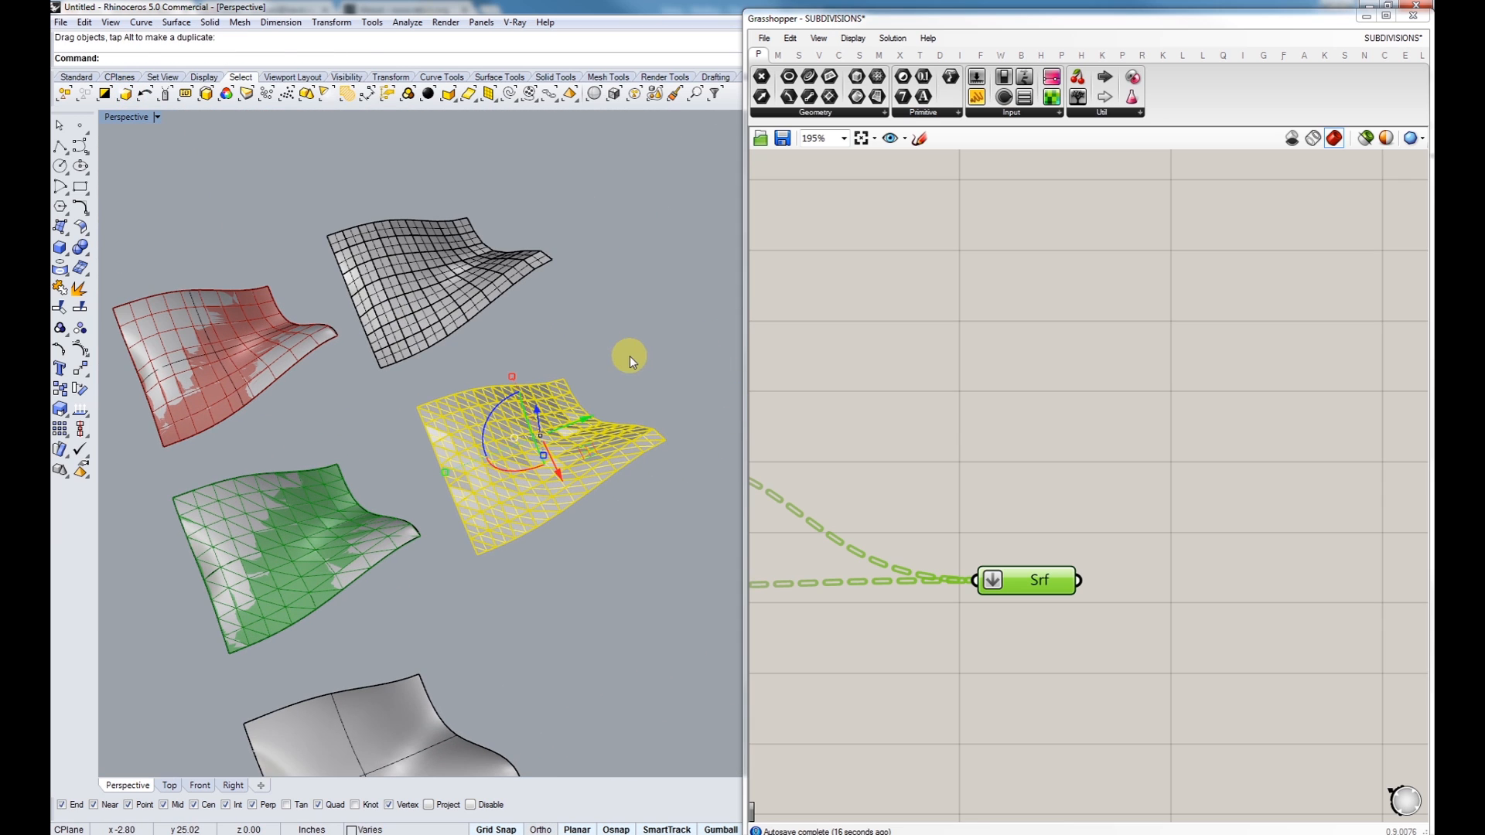
- Try joining the baked triangular panels into one polysurface, inspect the mesh of panels, and undo the join
scroll(546, 383, up, 2)
key(ctrl+j)
right_drag(546, 381, 564, 446)
scroll(518, 455, up, 8)
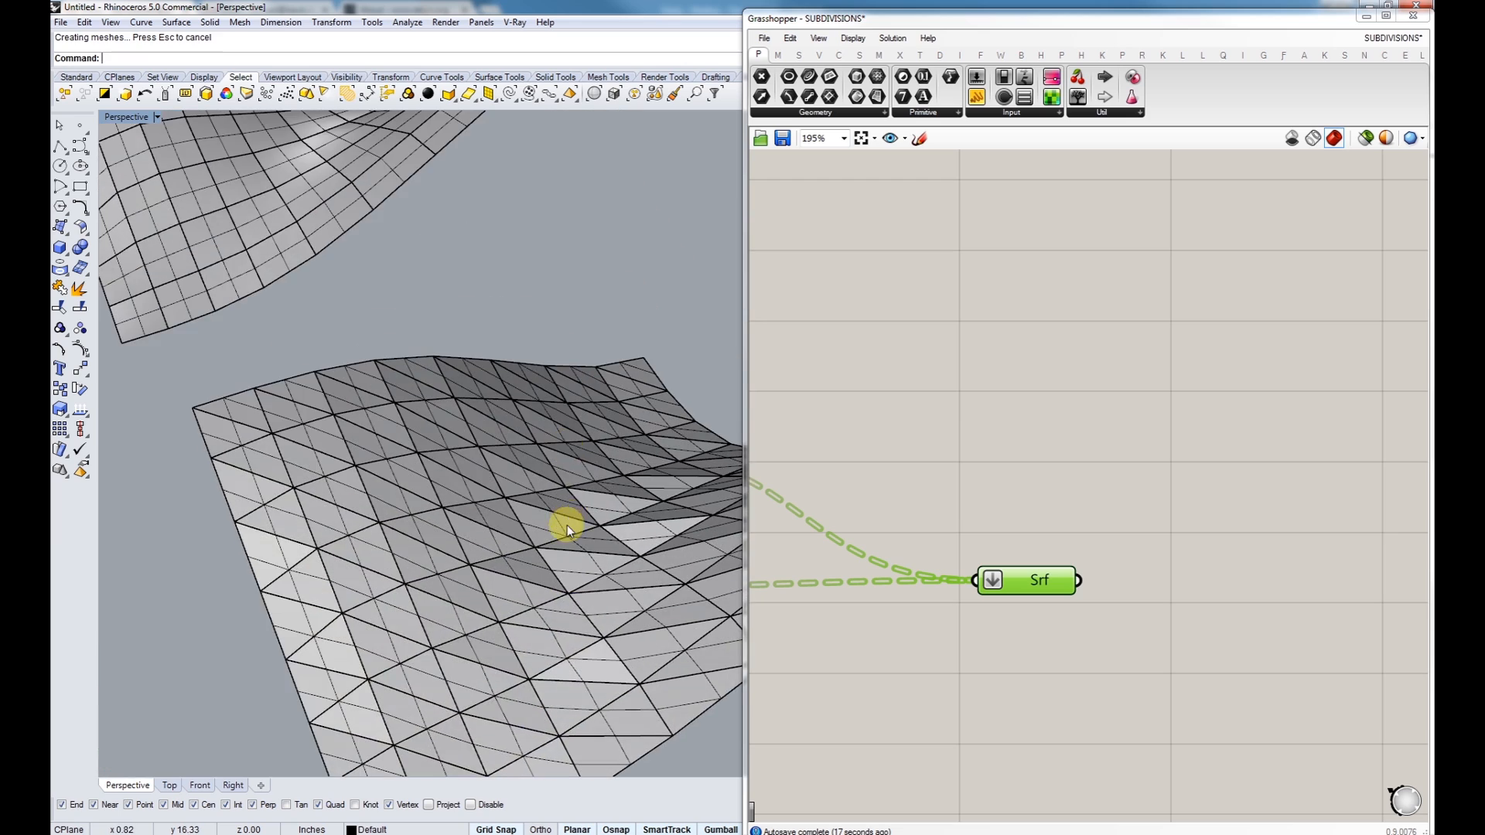
right_drag(567, 526, 569, 480)
key(ctrl+z)
- Inspect the separate triangular panels up close by selecting a single piece
shift+right_drag(515, 625, 508, 546)
key(Escape)
click(484, 531)
scroll(429, 451, down, 8)
key(Escape)
- Select the third surface copy and locate the REF SRF parameter of the third definition
scroll(513, 462, down, 5)
right_drag(932, 475, 1143, 372)
scroll(1135, 375, down, 7)
right_drag(1098, 526, 1206, 481)
scroll(883, 566, up, 9)
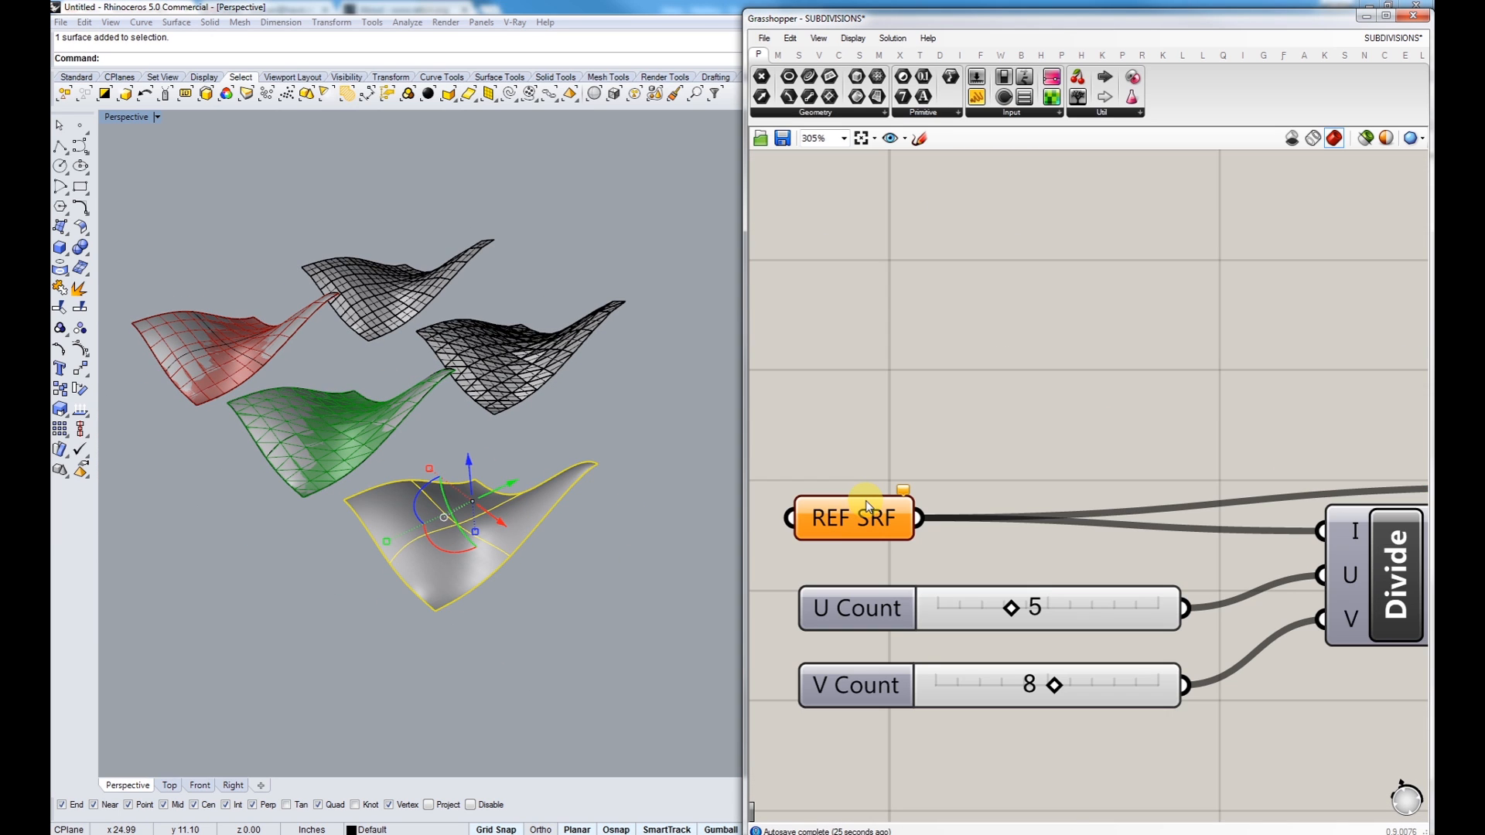
mouse_move(868, 506)
- Examine the baked quad panels up close, selecting a single panel along the surface edge
scroll(401, 433, up, 10)
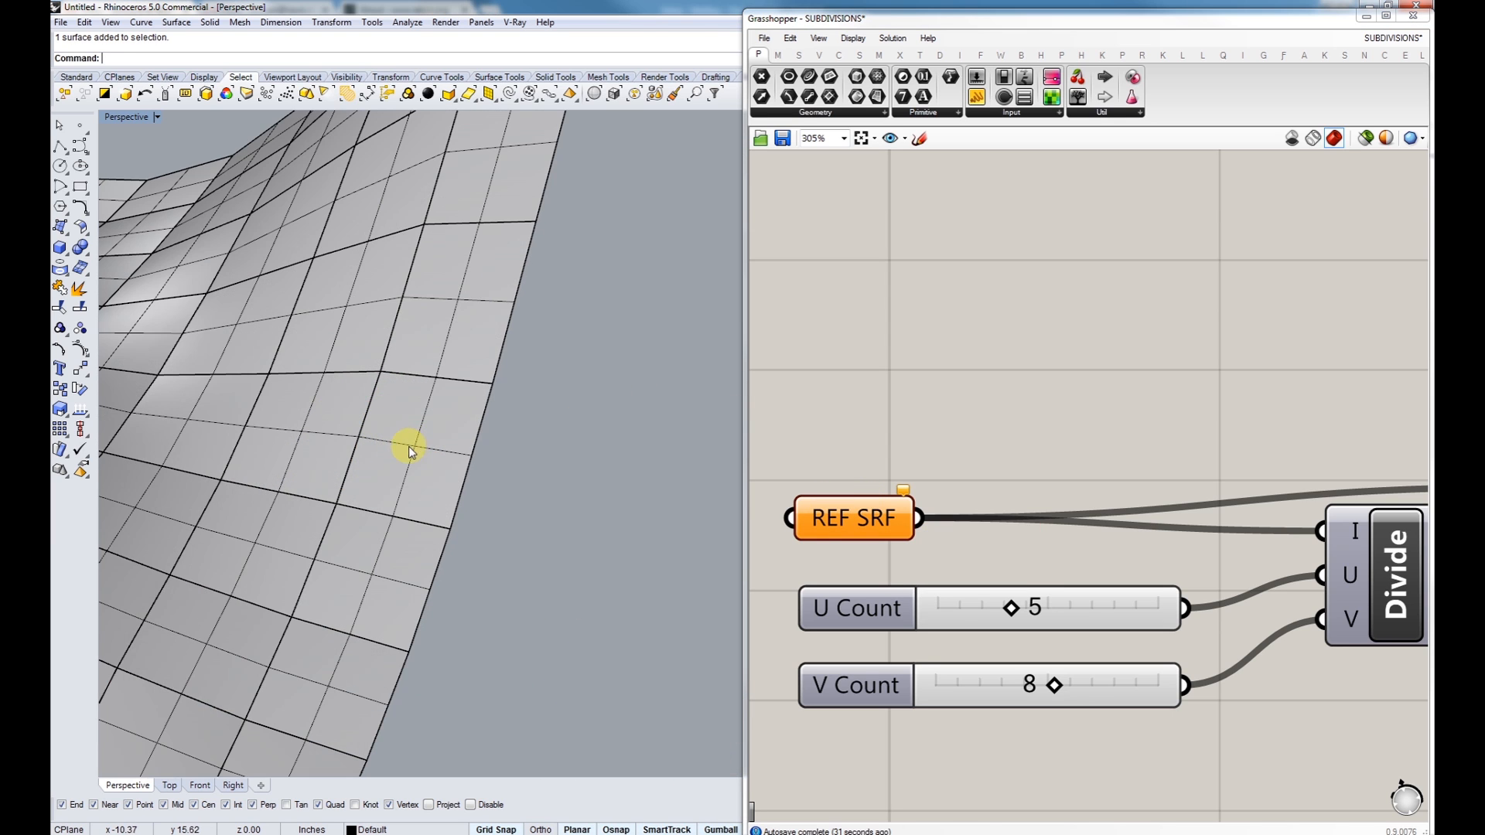
click(415, 444)
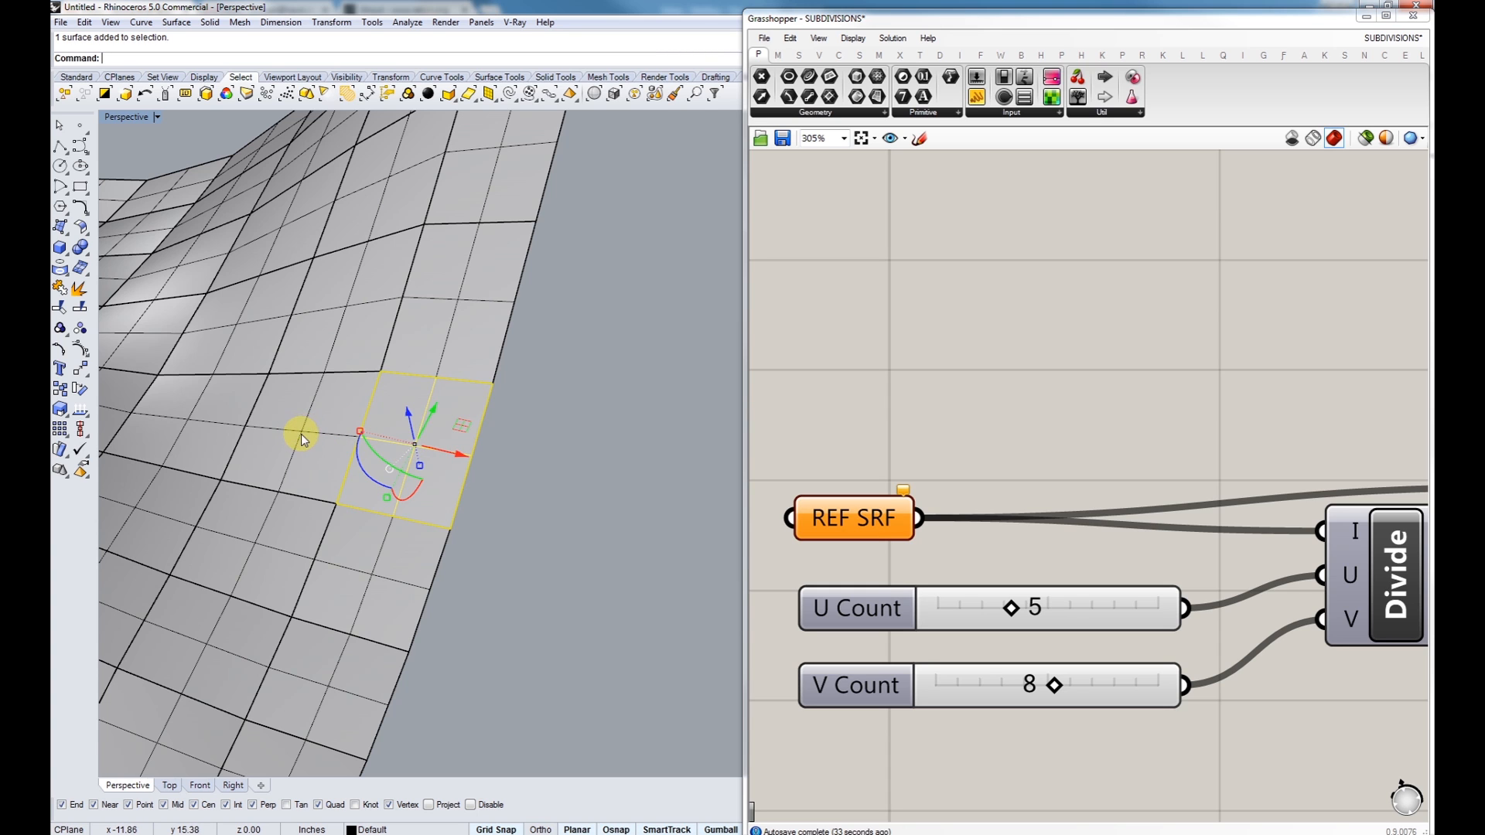
right_drag(298, 425, 428, 465)
scroll(374, 433, down, 10)
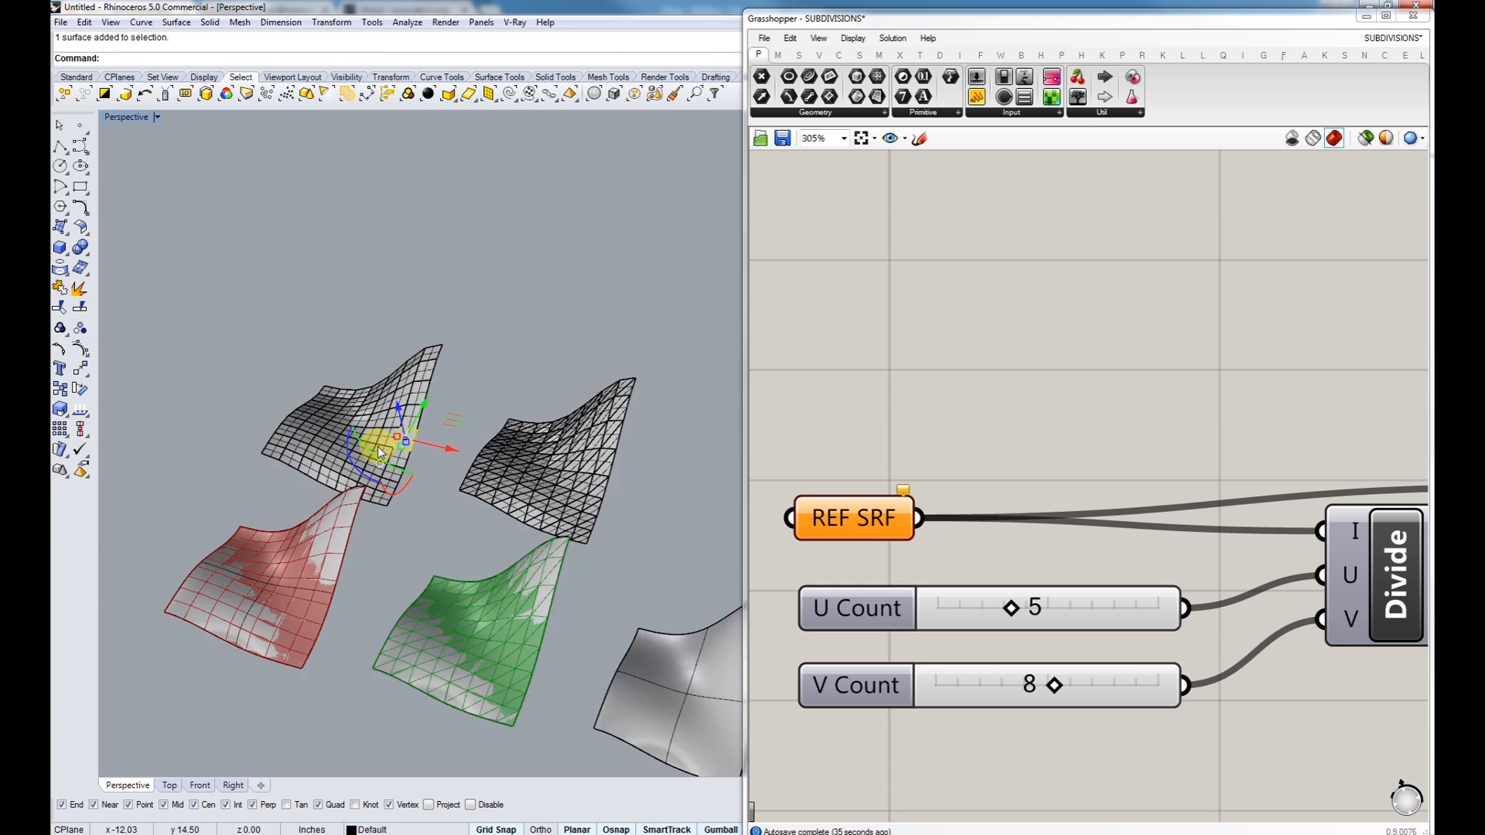
- Assign the third surface copy to the third definition's REF SRF parameter as one surface
scroll(455, 584, up, 10)
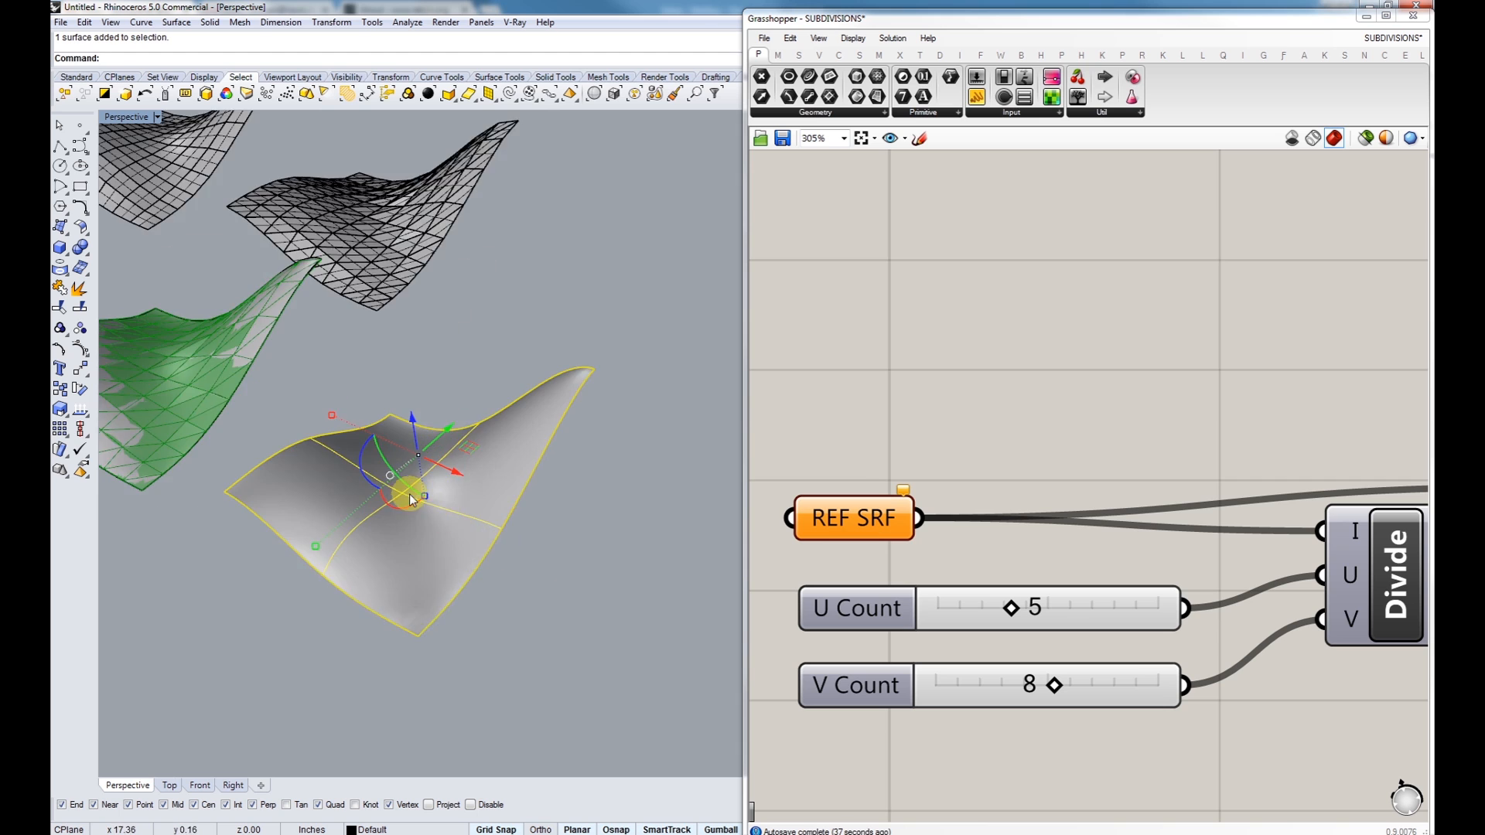
right_click(854, 523)
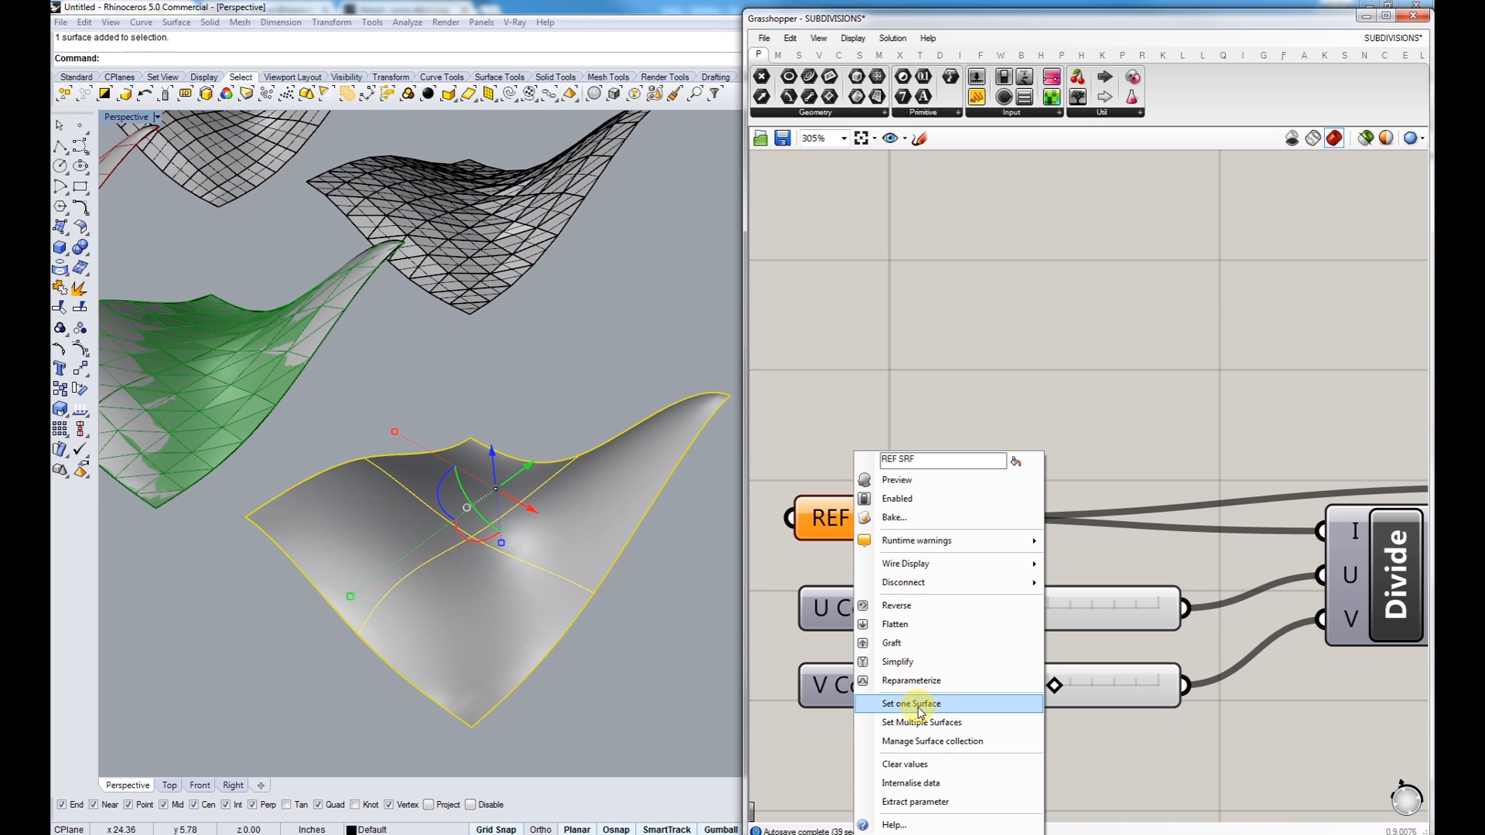
click(916, 699)
right_drag(309, 521, 424, 561)
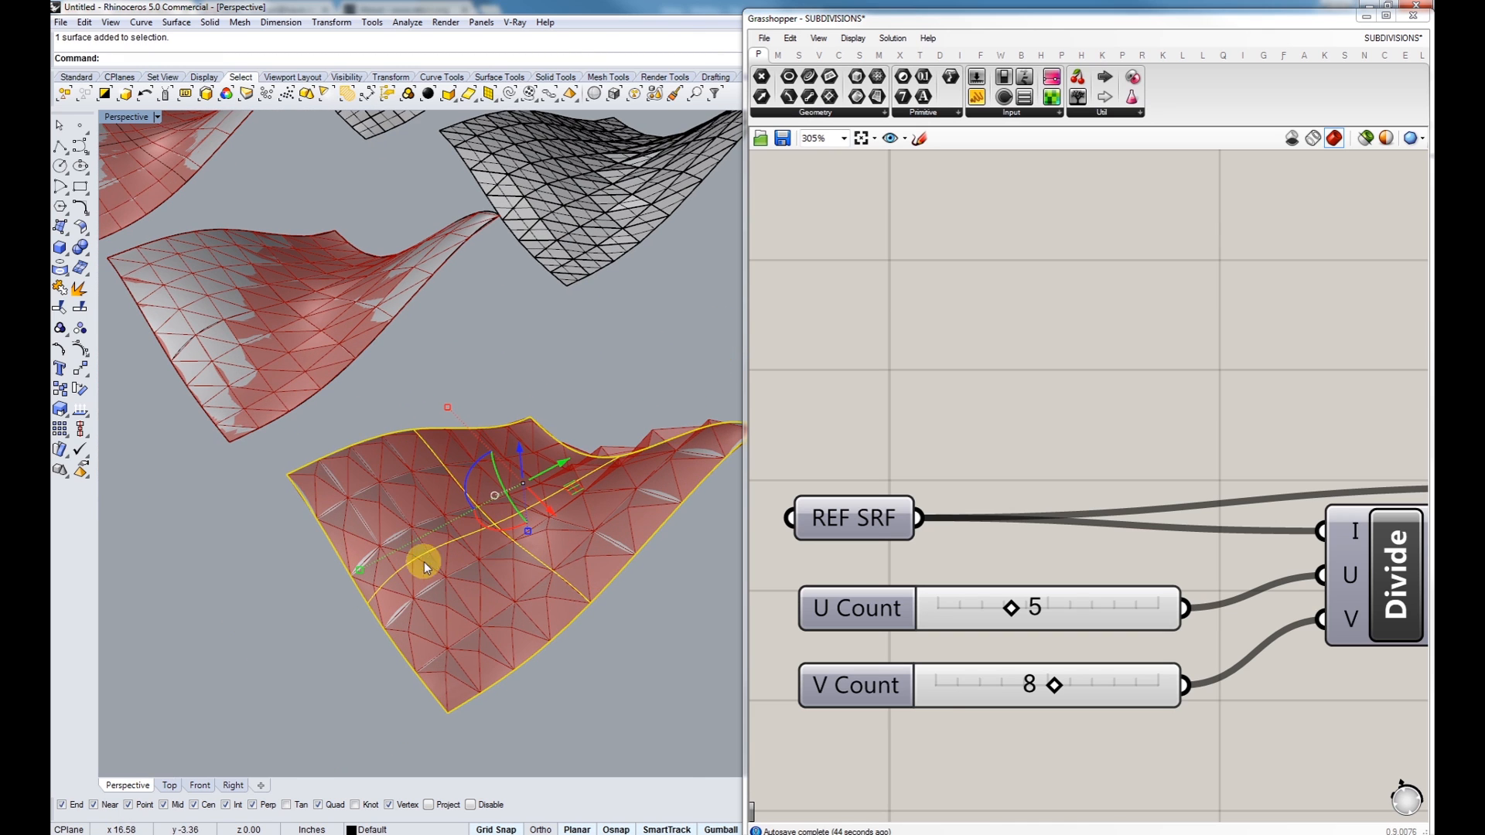
- Set the third definition's U Count to 7
click(995, 628)
mouse_move(1015, 613)
mouse_down()
mouse_move(1050, 609)
mouse_move(997, 611)
mouse_move(1054, 607)
mouse_move(1040, 607)
mouse_up()
right_drag(624, 617, 319, 541)
- Turn on the third surface's control points, try moving points near its front corner, and undo the move
click(80, 355)
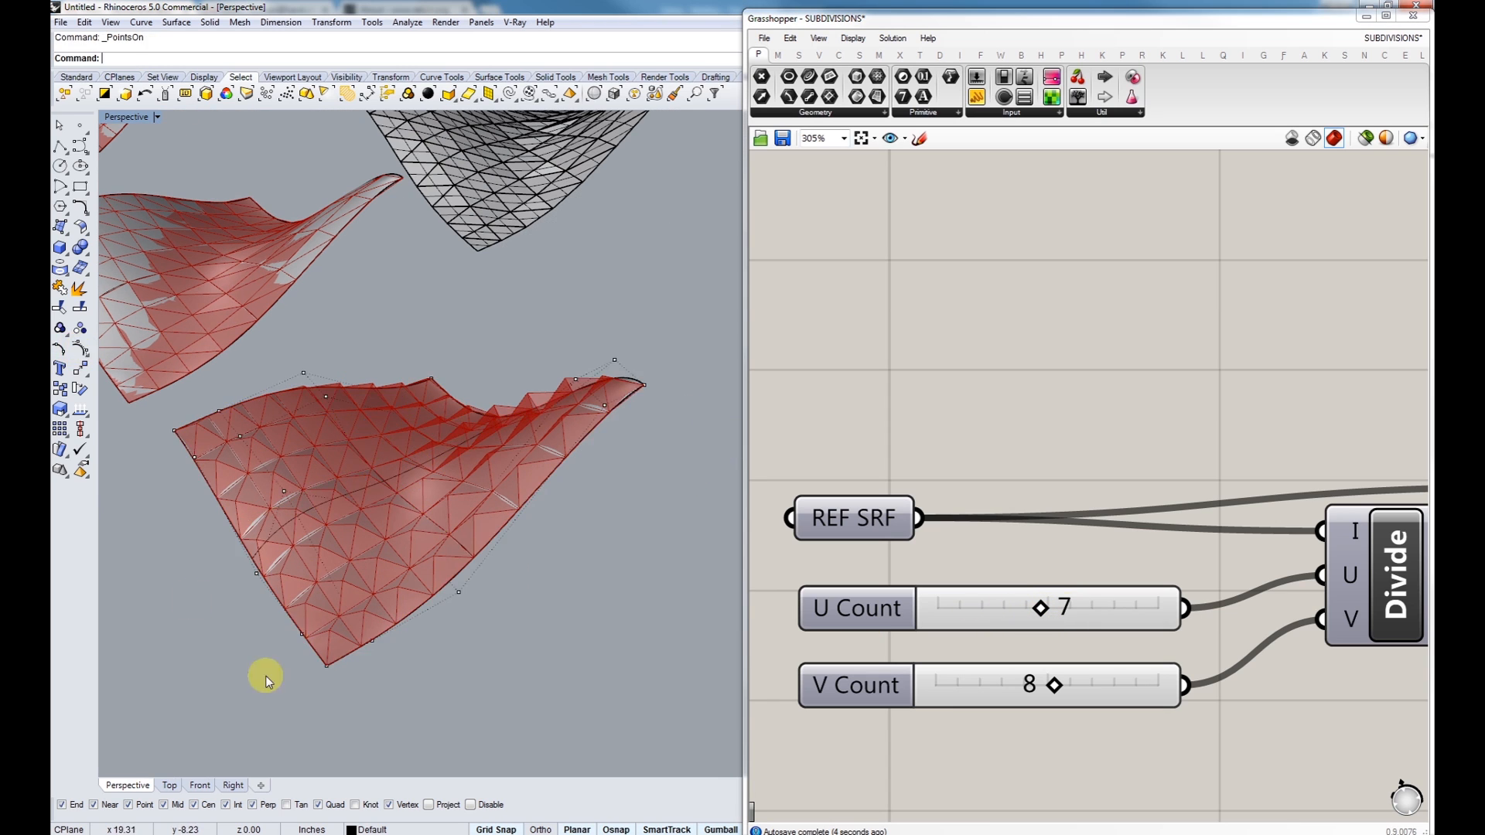
right_drag(268, 676, 254, 564)
drag(314, 575, 404, 670)
right_drag(404, 670, 377, 658)
drag(369, 606, 430, 612)
key(ctrl+z)
key(Escape)
- Test the third definition's Amplitude at -1.00 and settle it at 0.59
scroll(955, 620, down, 6)
scroll(932, 462, up, 4)
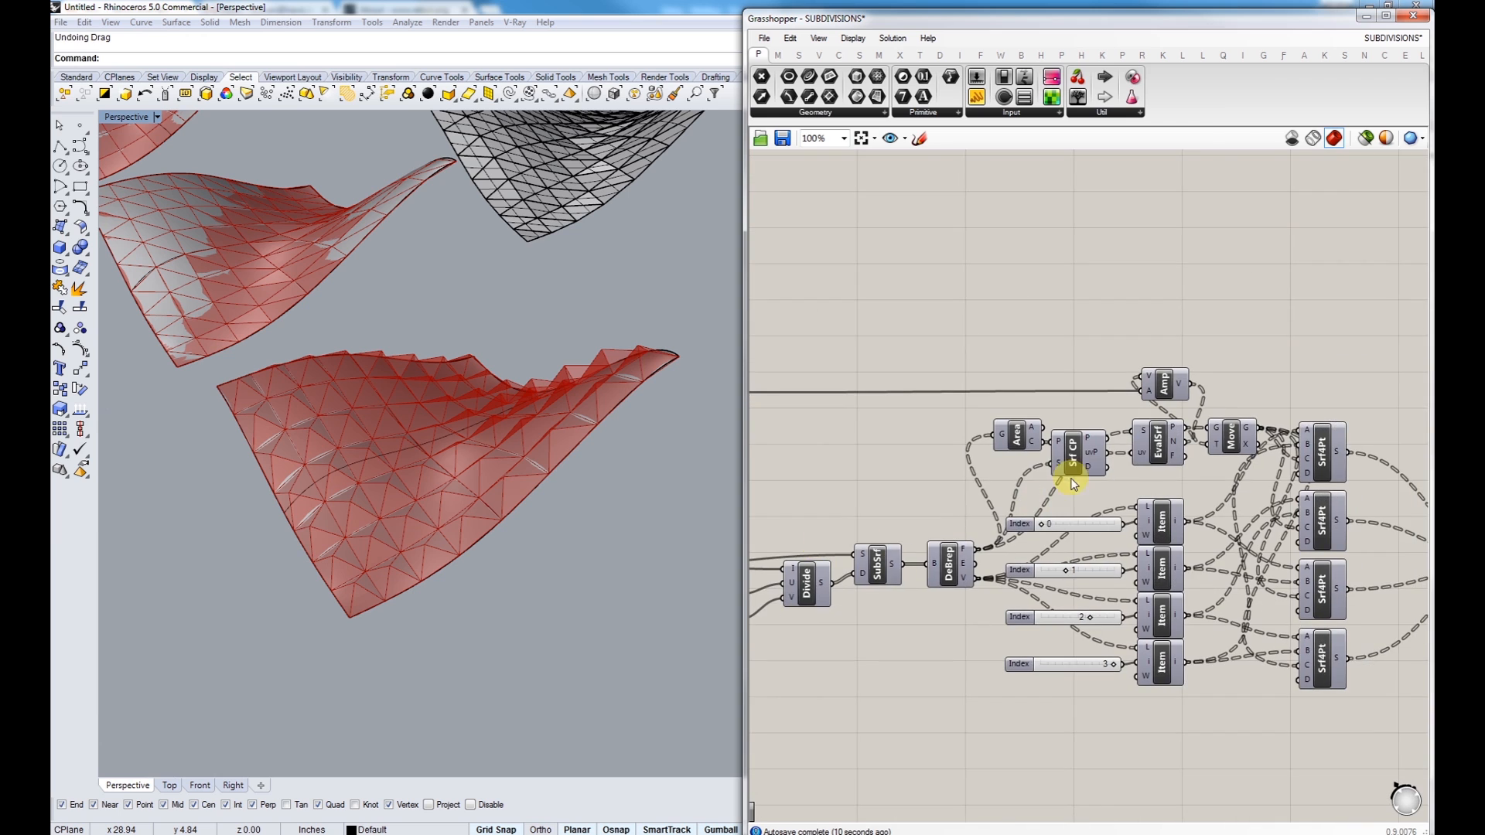
right_drag(953, 499, 899, 550)
mouse_move(564, 494)
right_down()
mouse_move(613, 441)
mouse_move(597, 500)
mouse_move(551, 491)
right_up()
drag(1062, 542, 922, 547)
right_drag(362, 615, 371, 657)
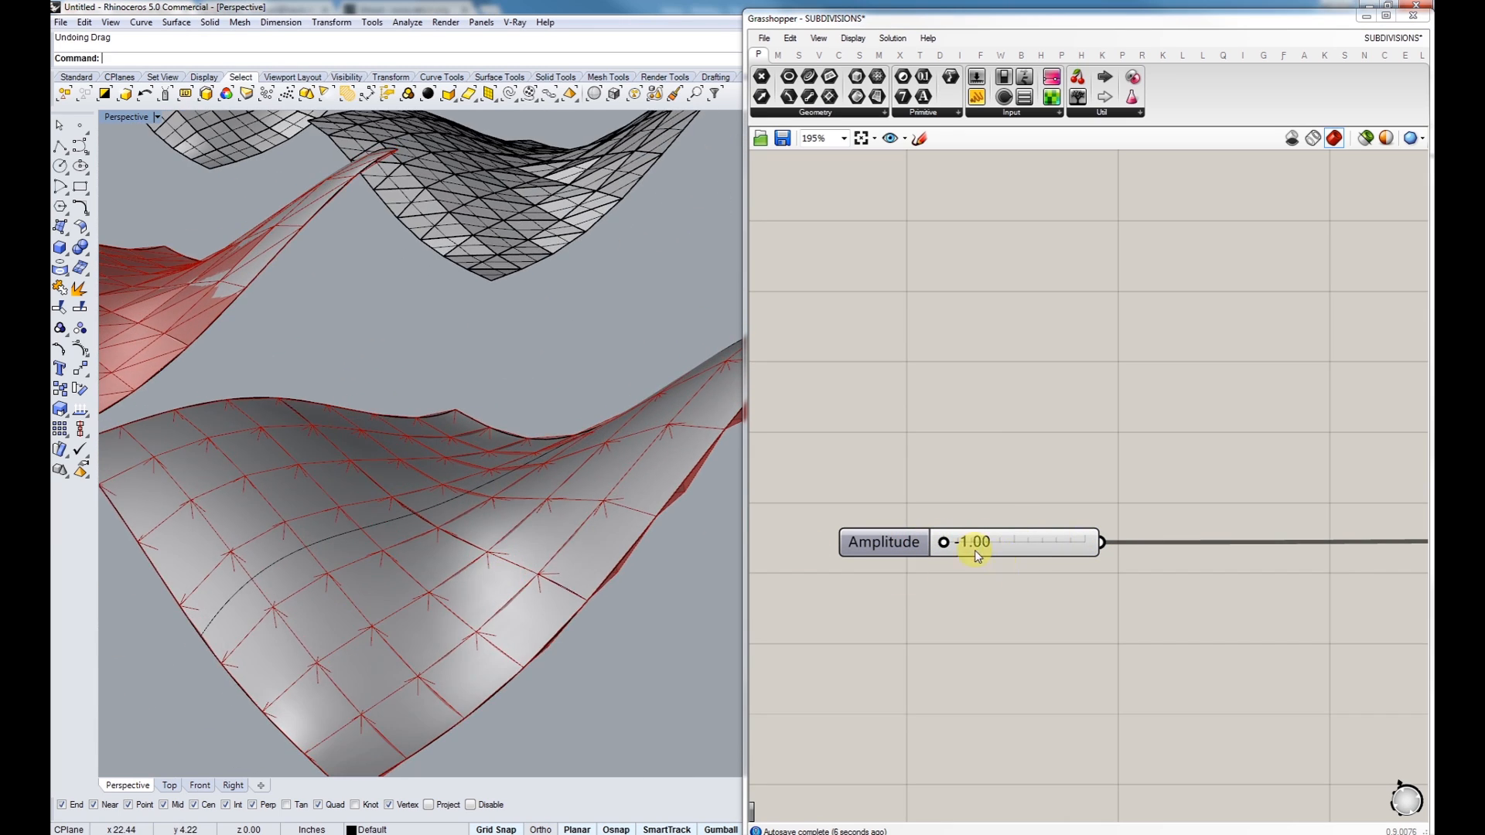
drag(948, 544, 1058, 545)
right_drag(552, 532, 503, 553)
- Bake the pyramid-shaped panels from the third definition's final Srf parameter
scroll(1068, 497, down, 6)
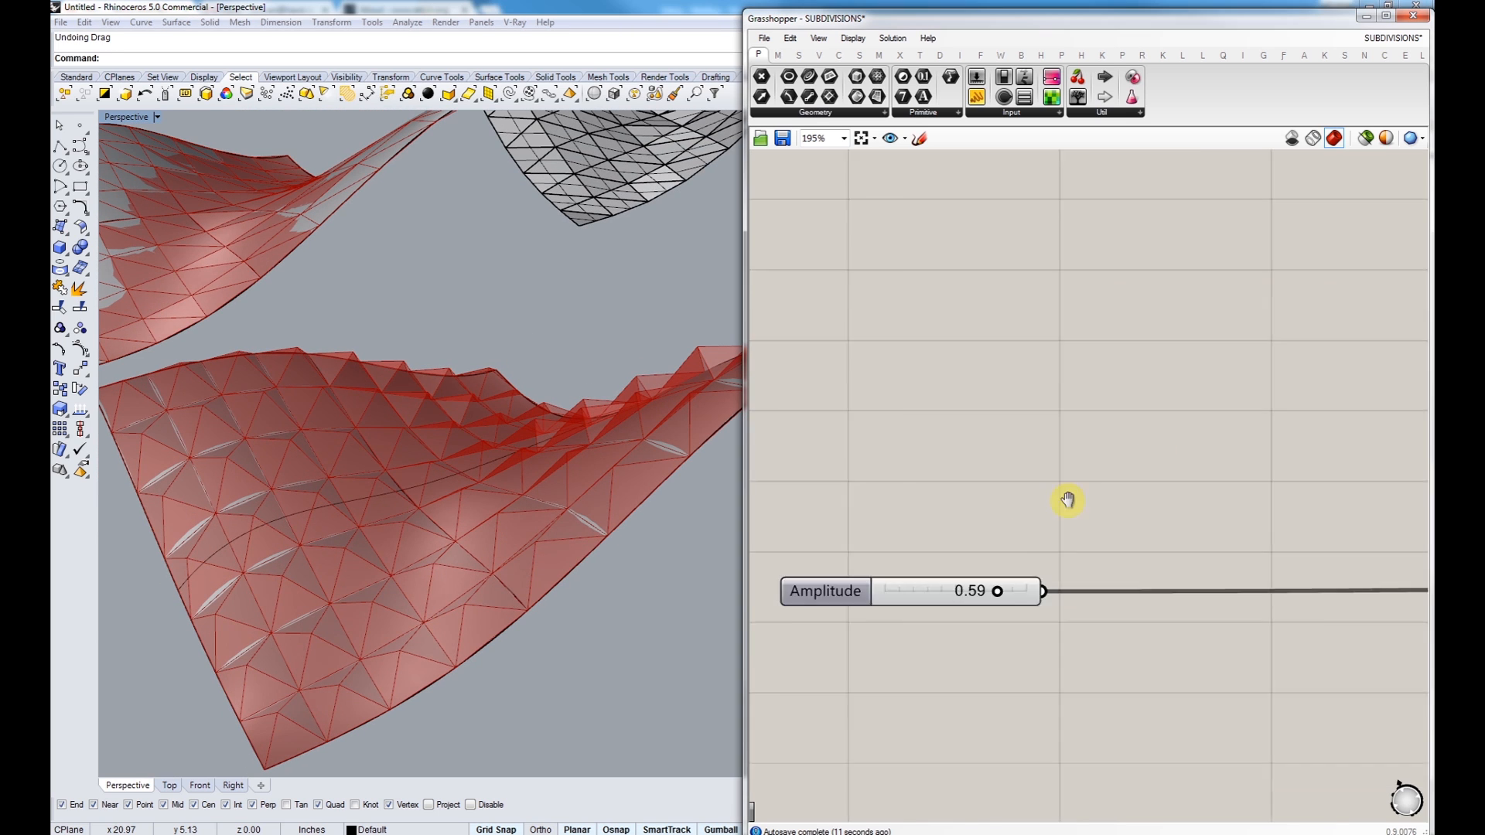
scroll(1047, 540, up, 4)
click(1117, 605)
middle_click(1120, 576)
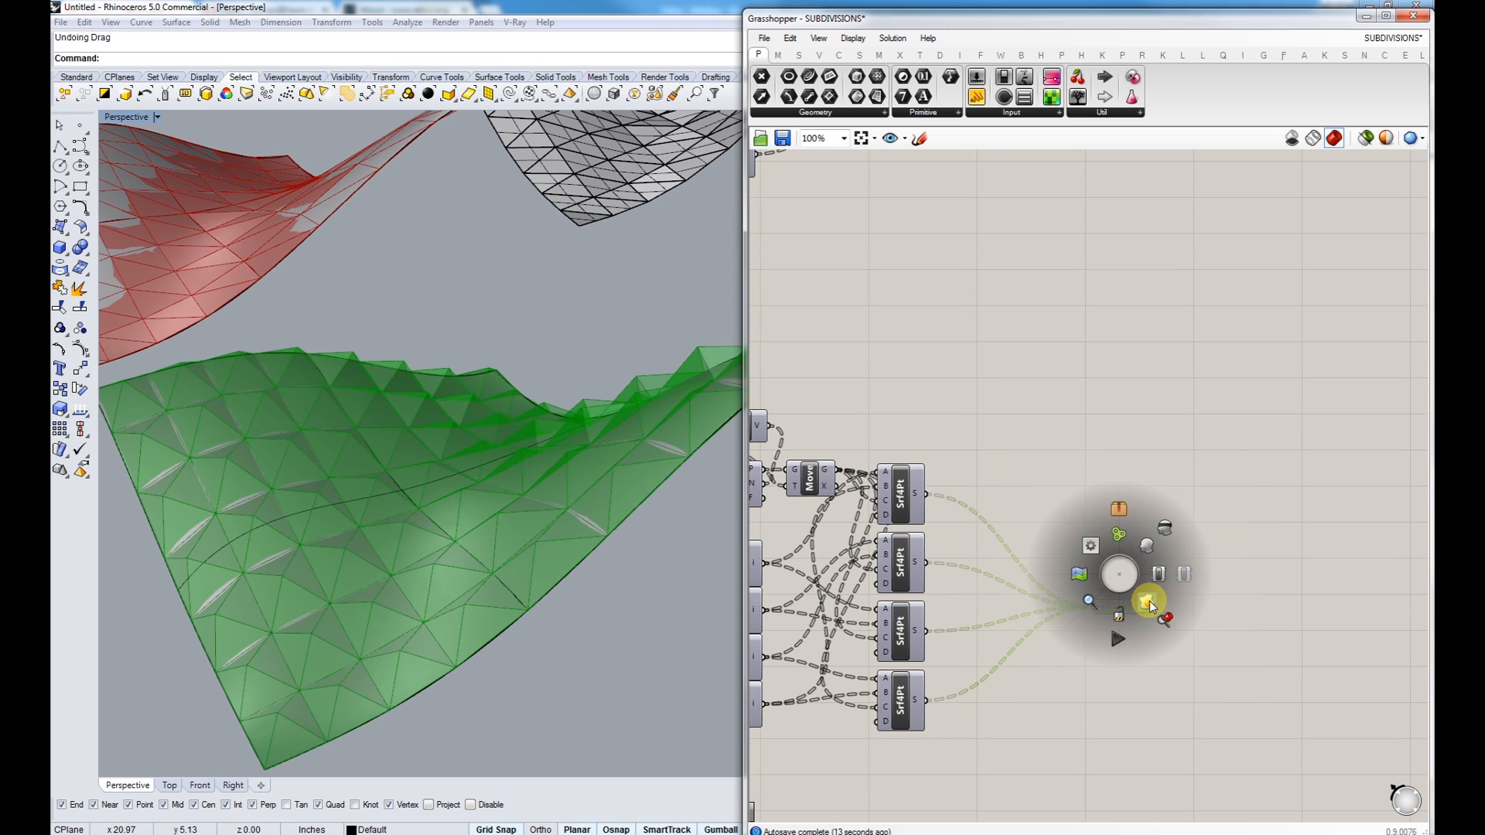
click(1150, 602)
click(1204, 446)
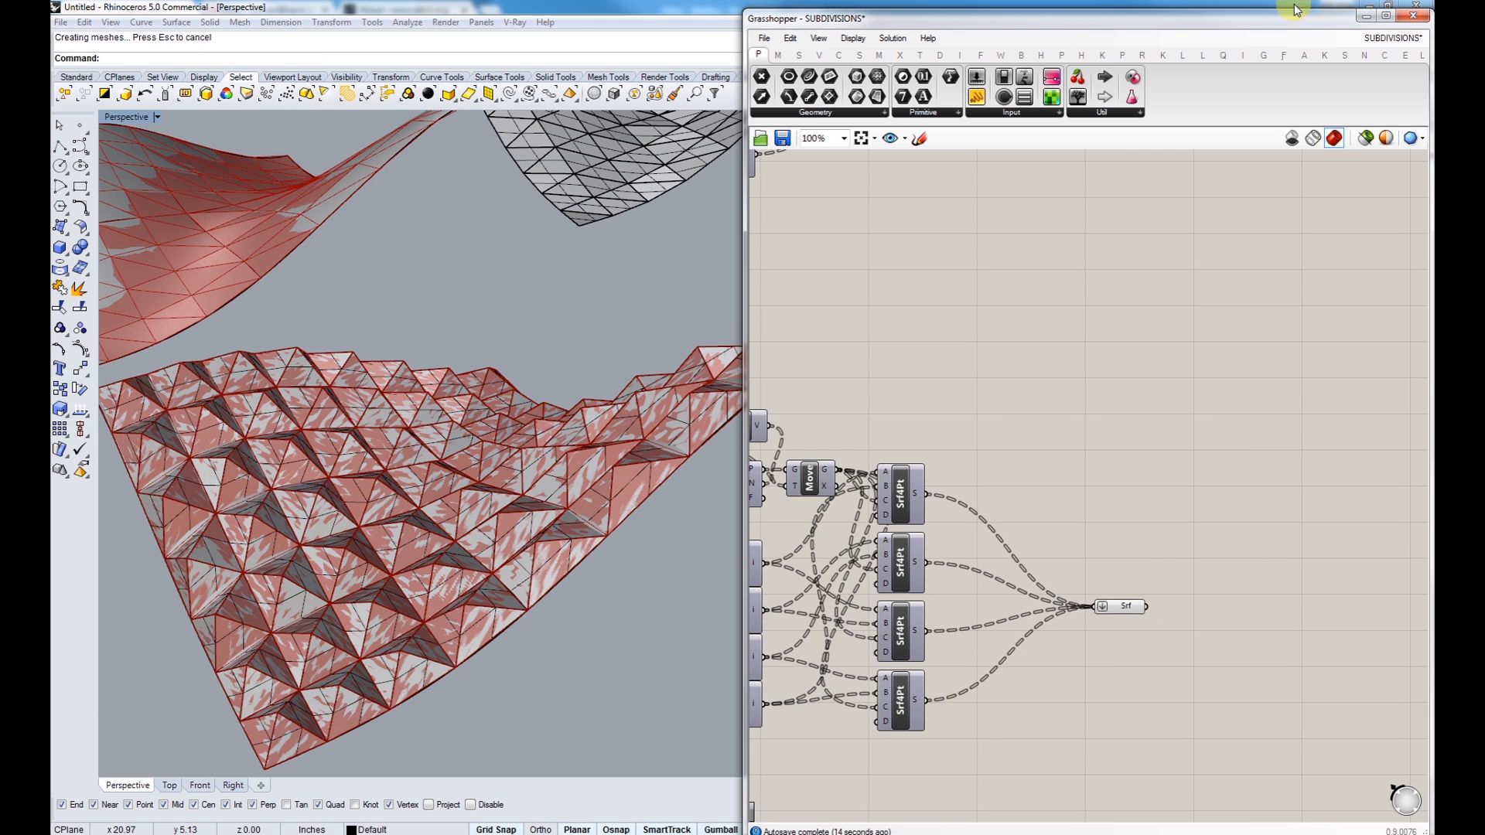
- Close the Grasshopper editor and dismiss the mail notification
click(1409, 15)
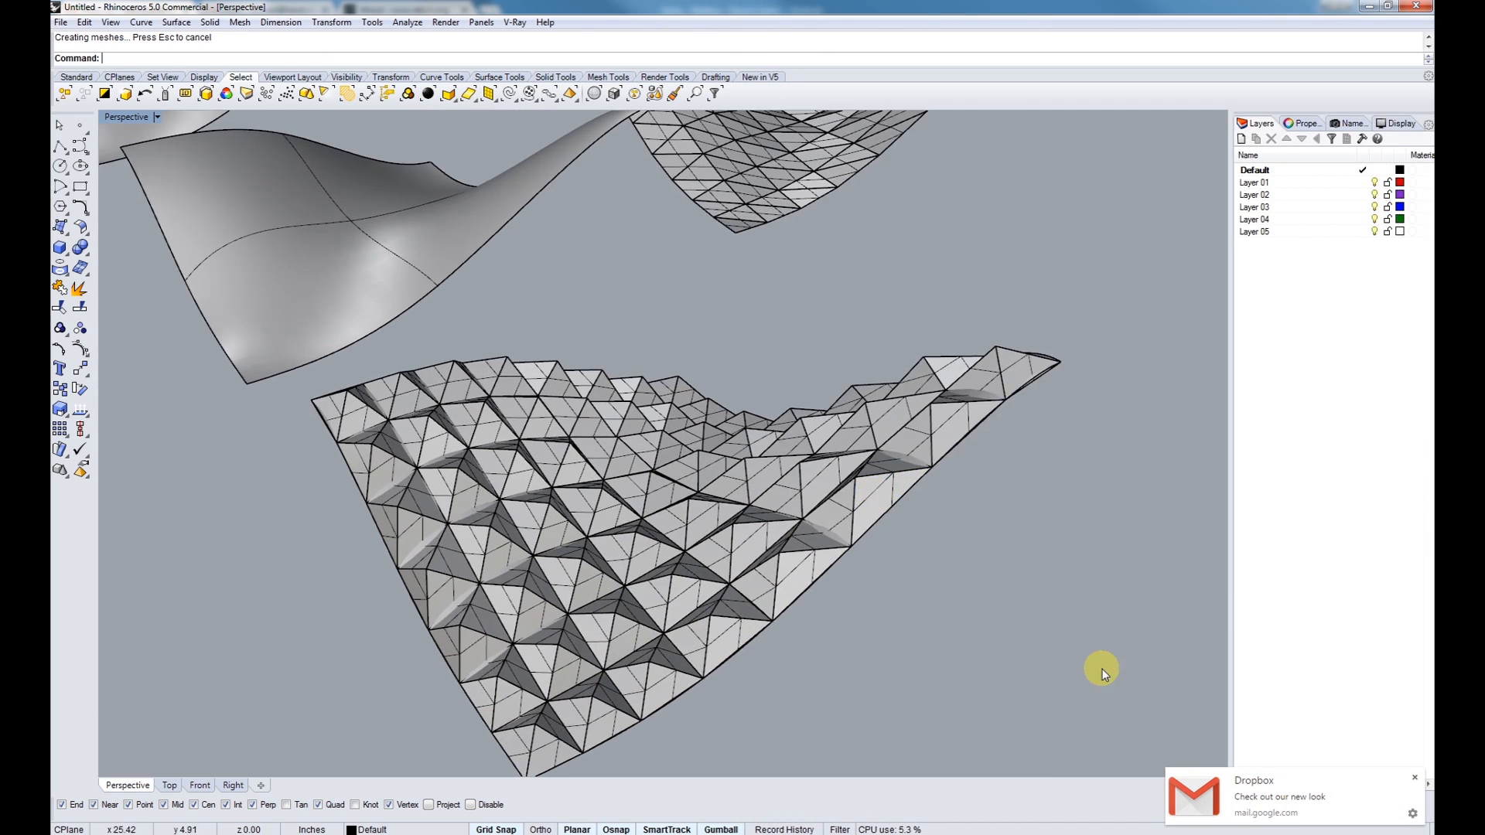
click(1414, 778)
right_drag(764, 550, 324, 232)
- Select the last baked pyramid panels and move them off their surface, in line with the other two baked panel sets
click(125, 93)
scroll(221, 422, down, 7)
drag(368, 507, 766, 552)
right_drag(766, 552, 666, 498)
scroll(663, 463, down, 3)
key(Escape)
scroll(667, 516, up, 3)
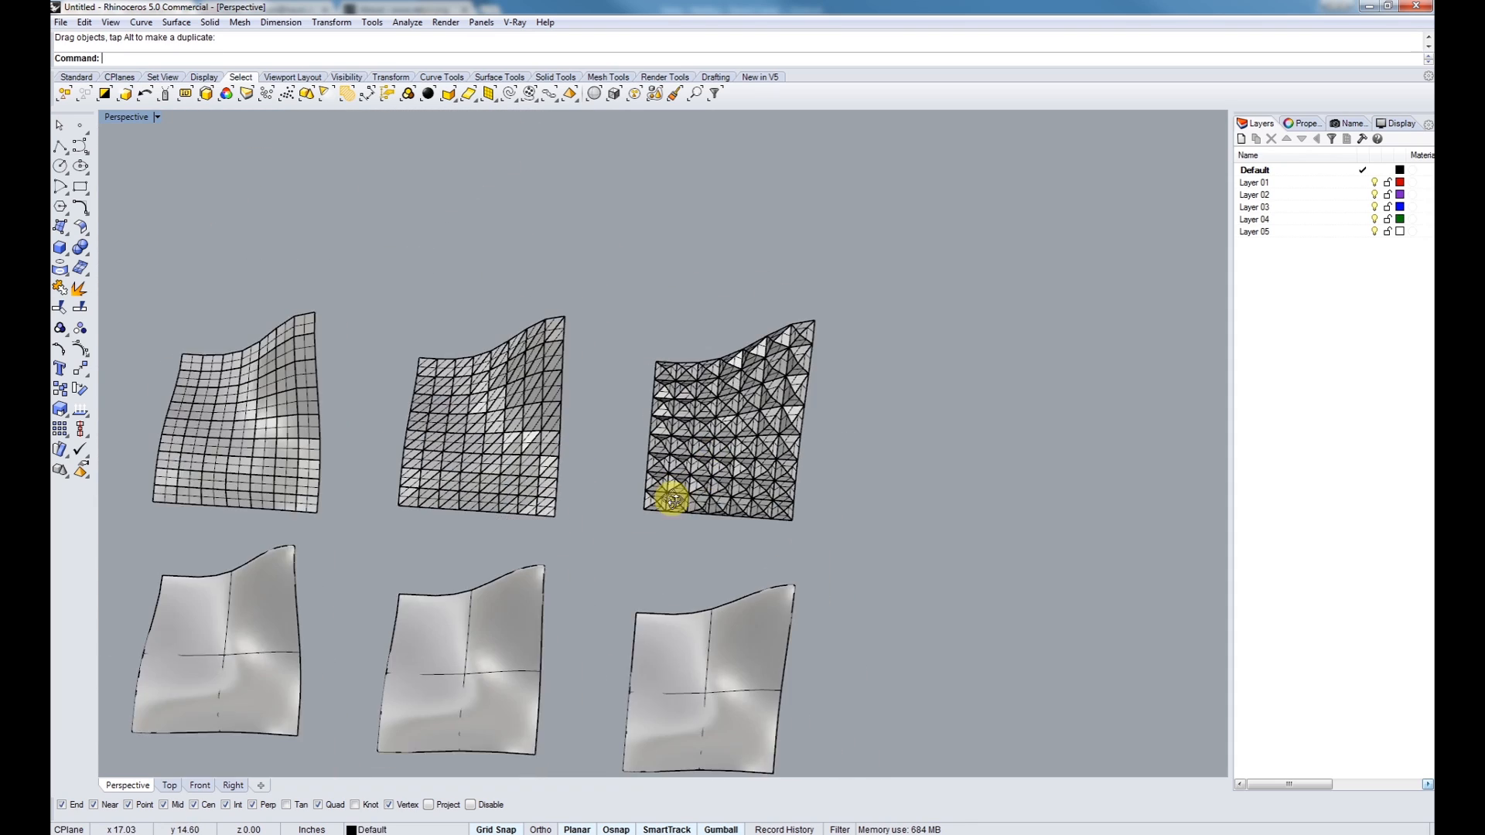
shift+right_drag(567, 498, 690, 548)
- Join the triangulated panels and unroll the resulting polysurface with UnrollSrf using Explode=No
drag(537, 327, 536, 328)
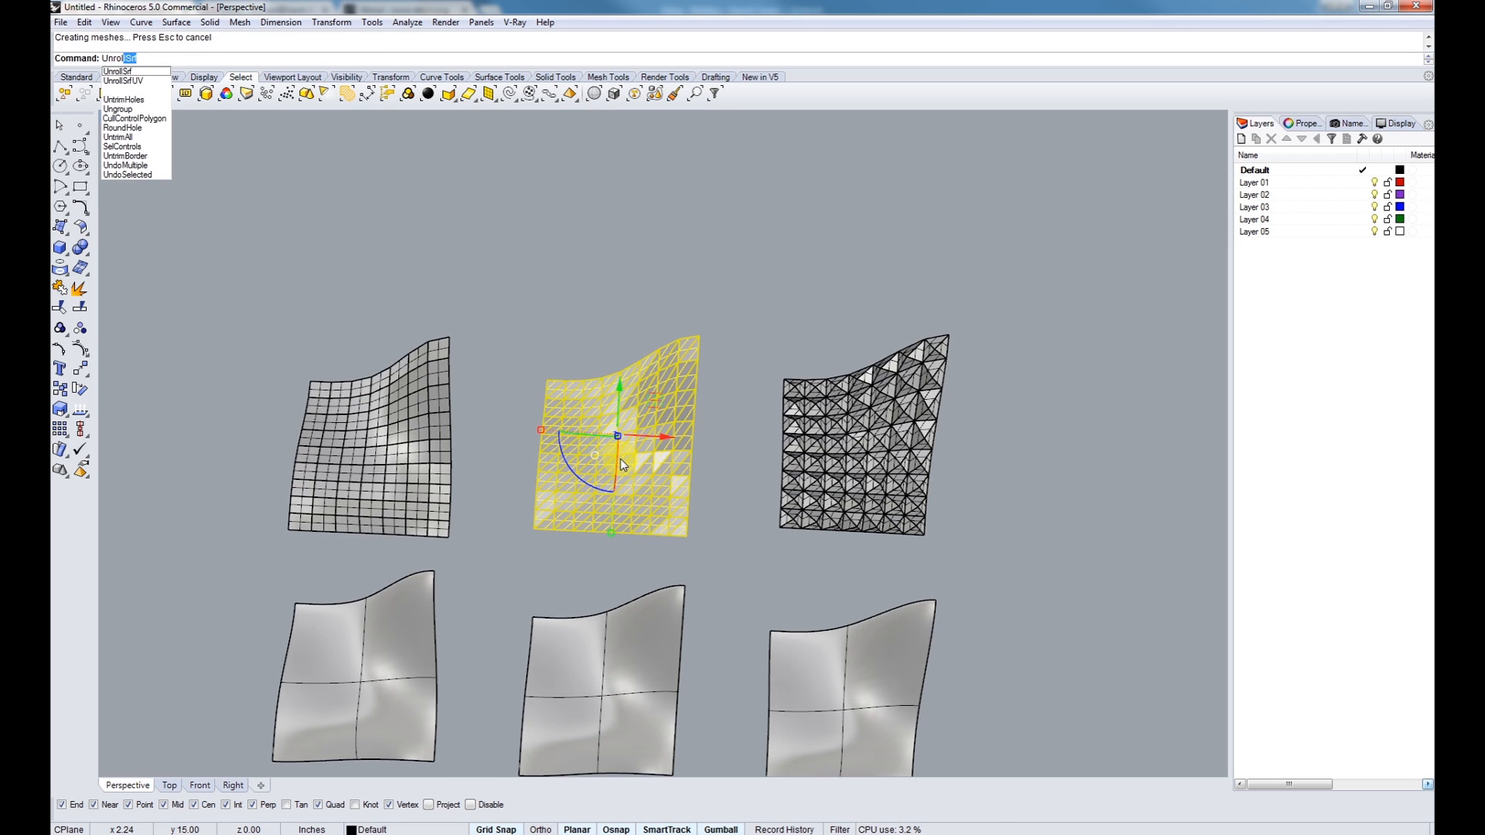
key(Return)
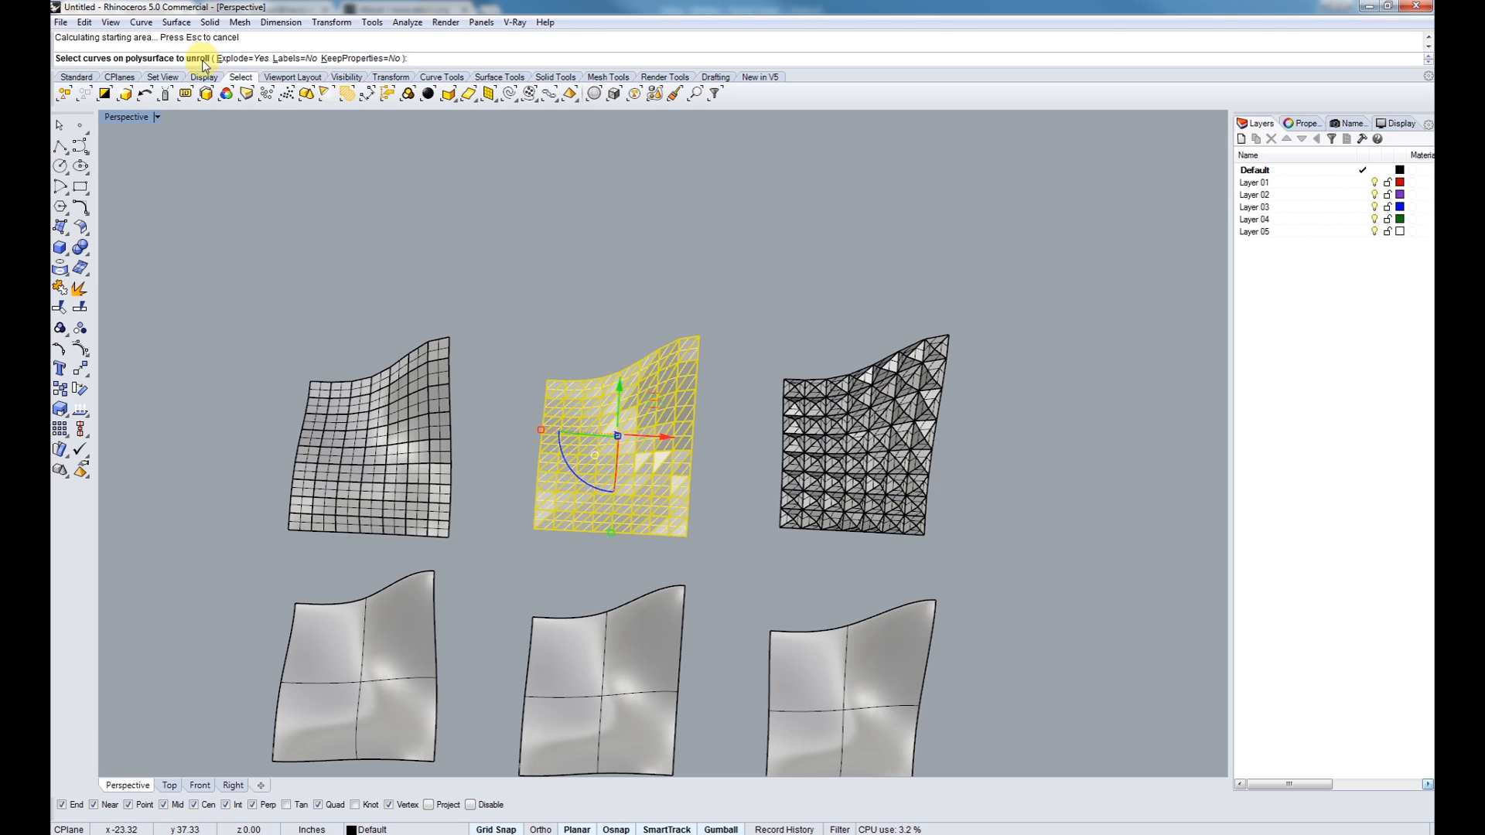
click(239, 58)
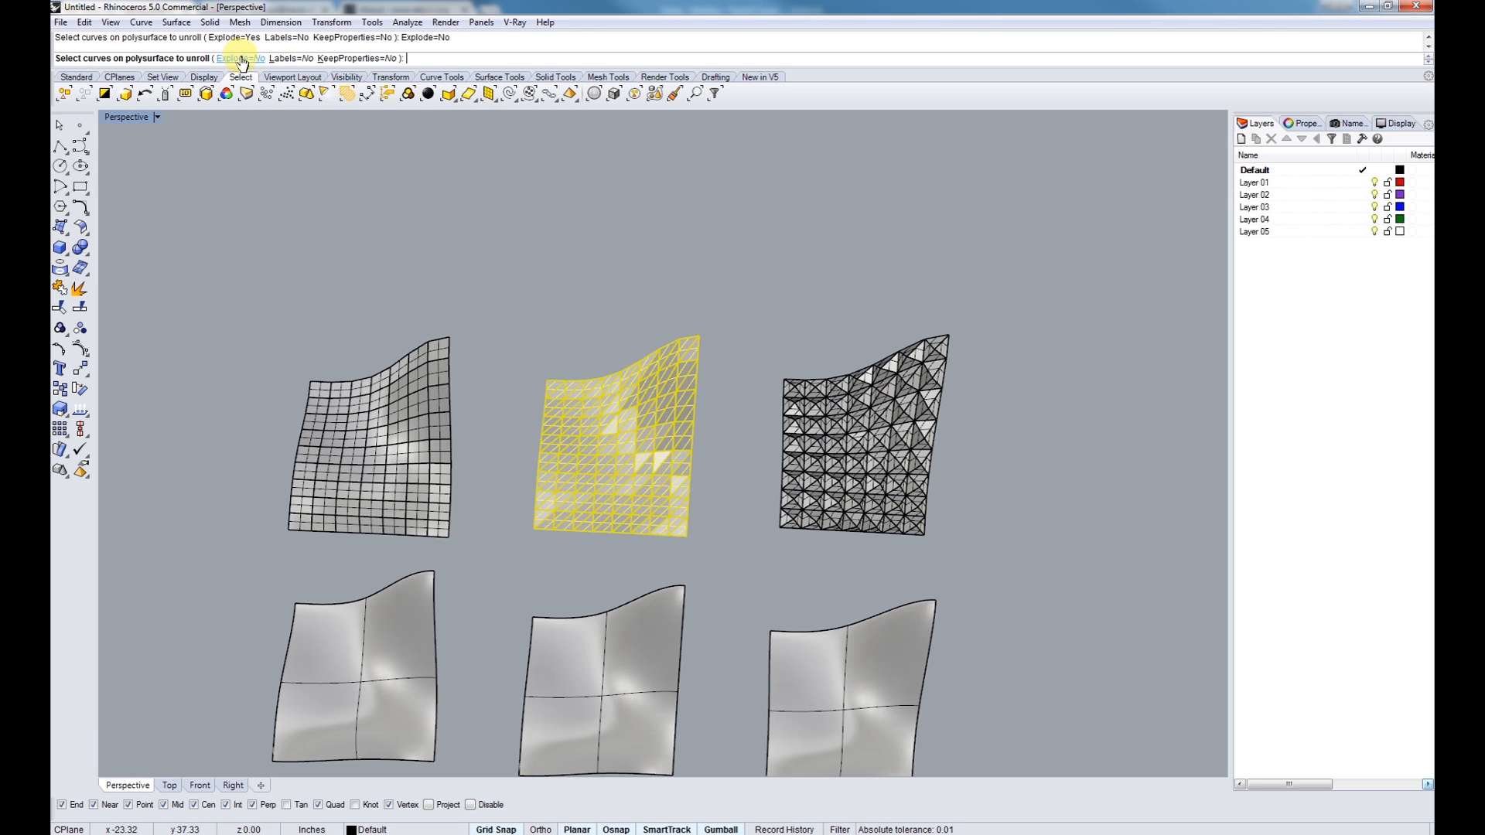
scroll(632, 464, down, 7)
scroll(661, 486, up, 6)
- Move the unrolled triangular pattern into the empty area beyond the pyramid panels and examine where its pieces overlap
click(677, 501)
shift+right_drag(681, 502, 623, 473)
drag(642, 448, 1019, 463)
scroll(989, 550, up, 9)
key(Escape)
right_drag(989, 551, 885, 458)
scroll(928, 495, up, 6)
scroll(843, 476, down, 5)
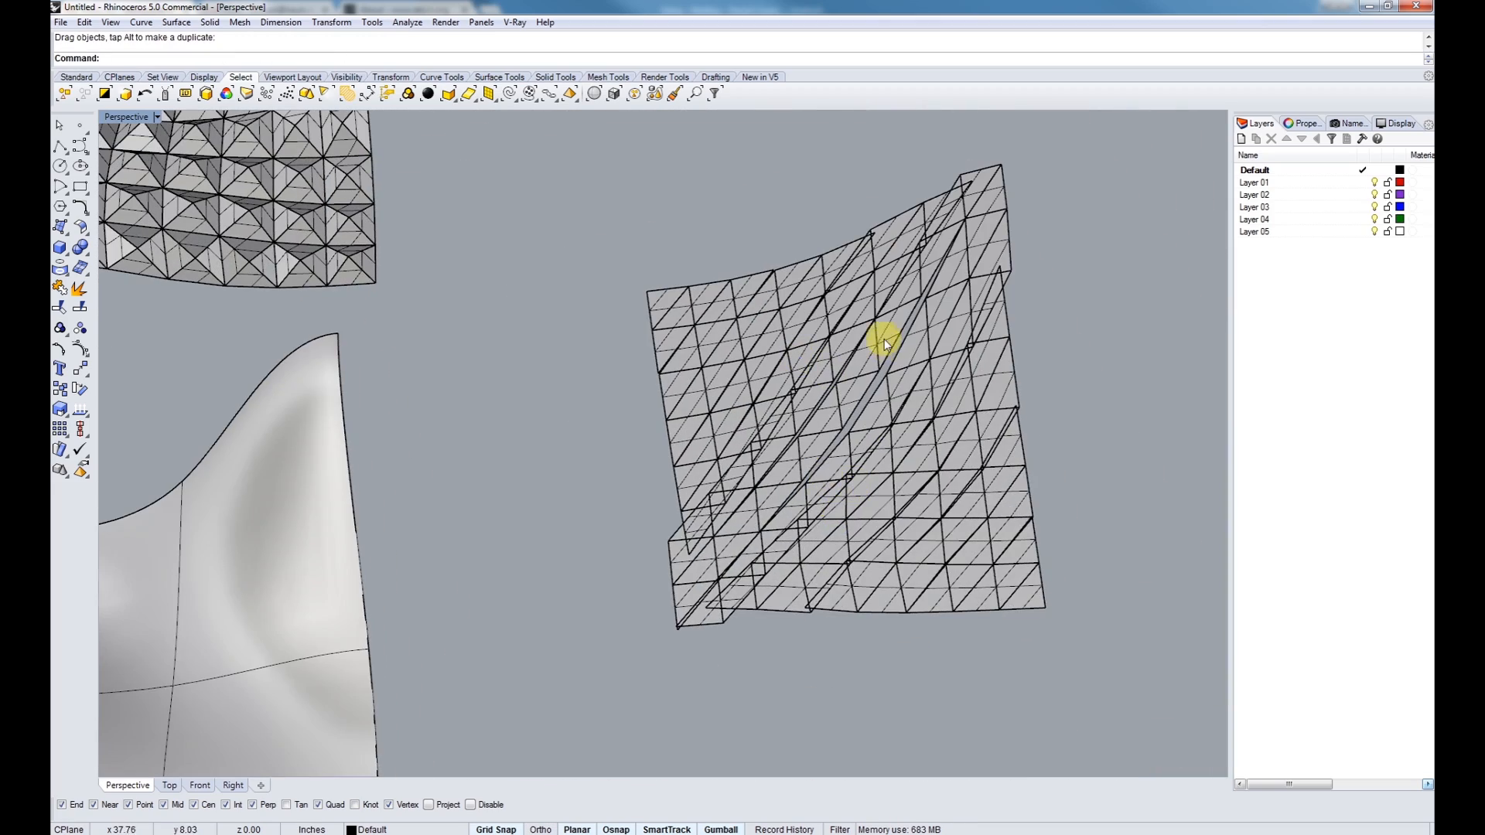
- Delete the unrolled triangular pattern
scroll(878, 336, down, 4)
click(862, 315)
key(Delete)
- Explode the joined triangulated polysurface back into separate panels
shift+right_drag(266, 358, 638, 449)
click(427, 323)
shift+right_drag(468, 340, 606, 431)
middle_click(615, 430)
click(632, 443)
shift+right_drag(552, 533, 554, 582)
- Select the two edge columns of triangulated panels facing the quad panels and join them into one strip
drag(503, 334, 503, 333)
shift+right_drag(536, 483, 568, 489)
drag(600, 558, 582, 318)
key(ctrl+j)
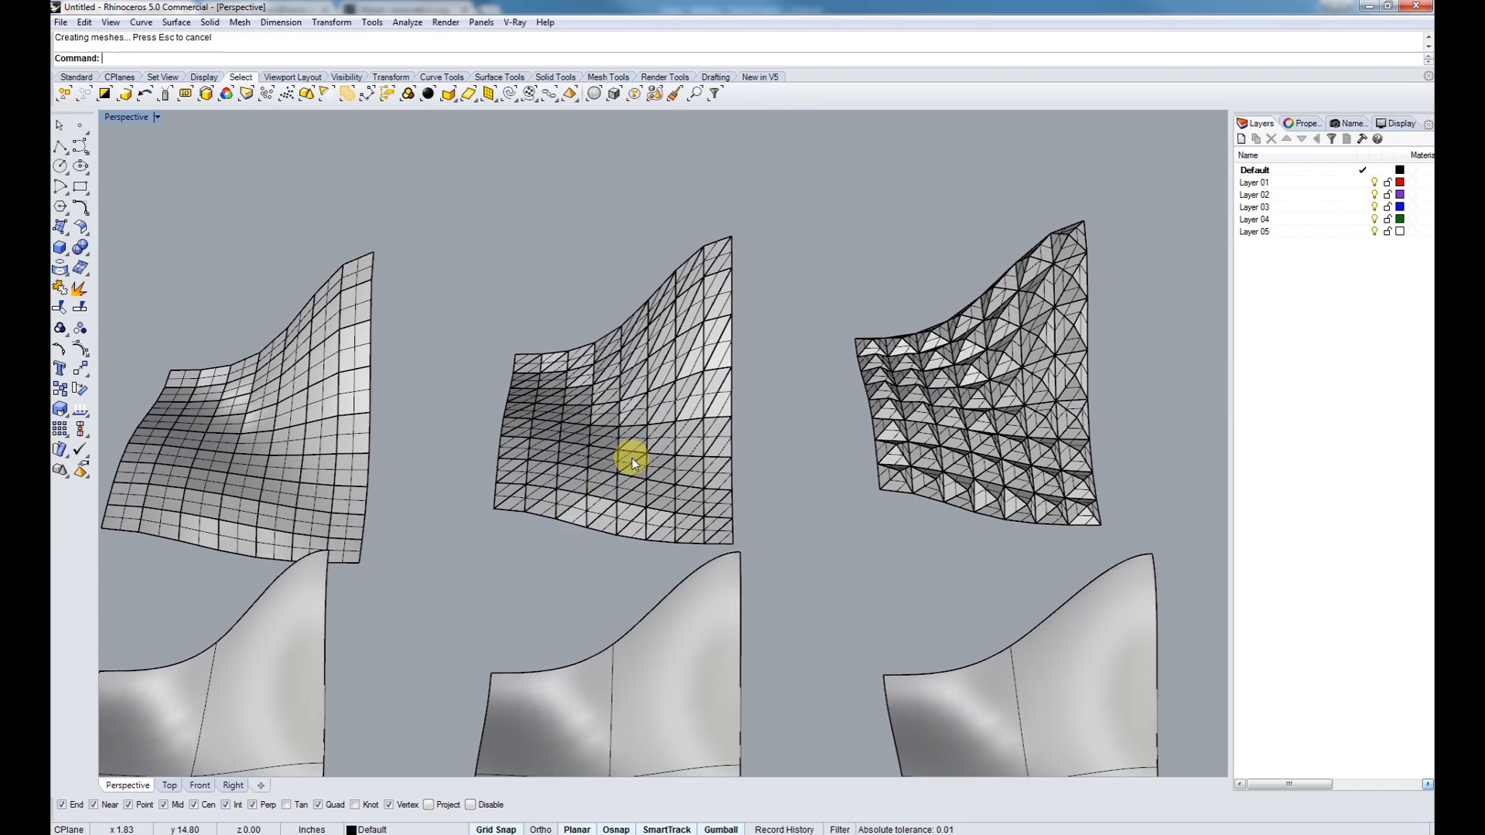
- Unroll the joined two-column strip of triangulated panels with UnrollSrf
shift+right_drag(633, 458, 609, 466)
click(500, 485)
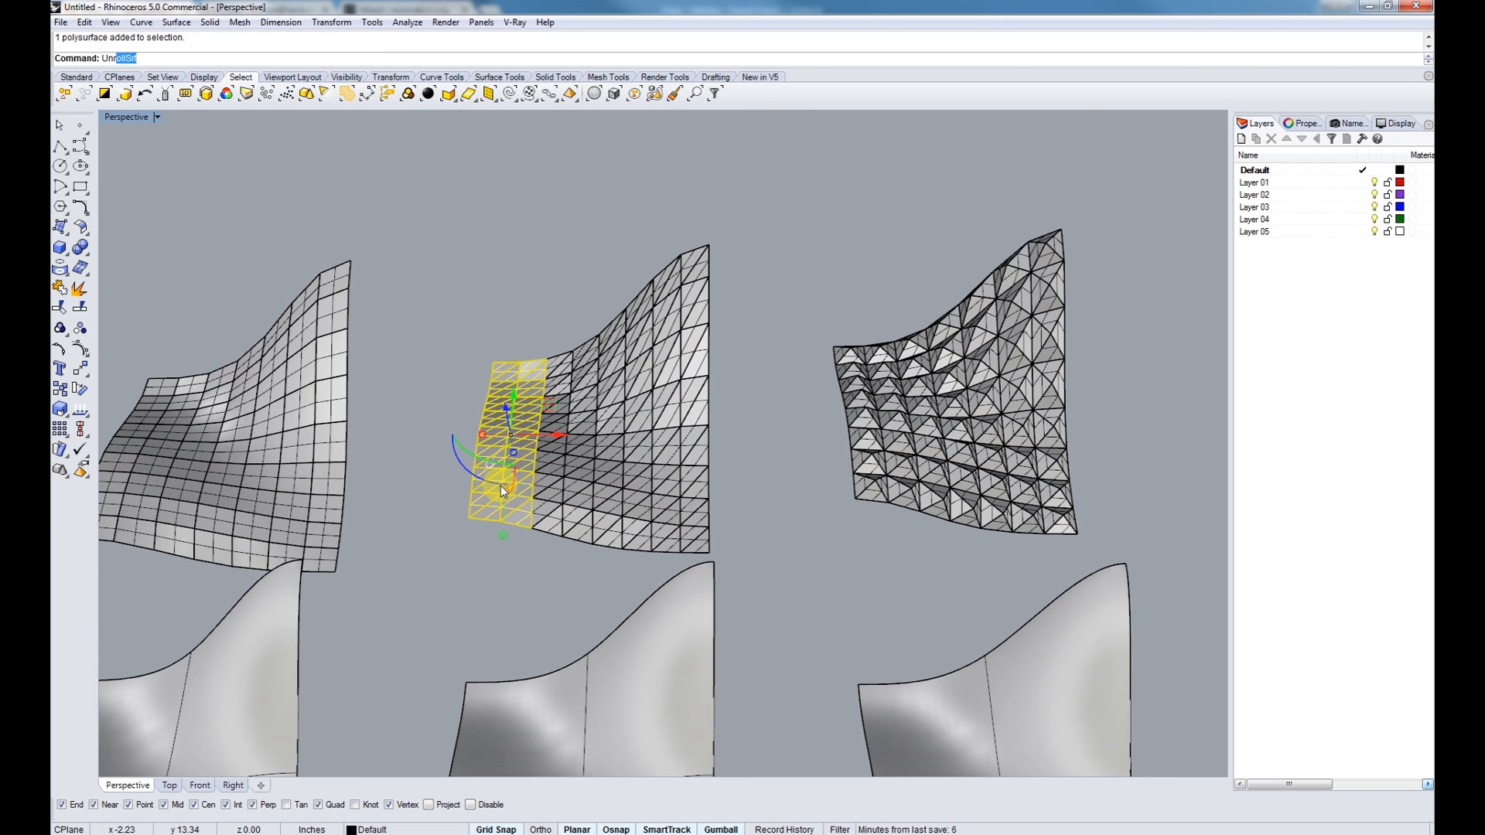
key(Return)
scroll(530, 513, down, 5)
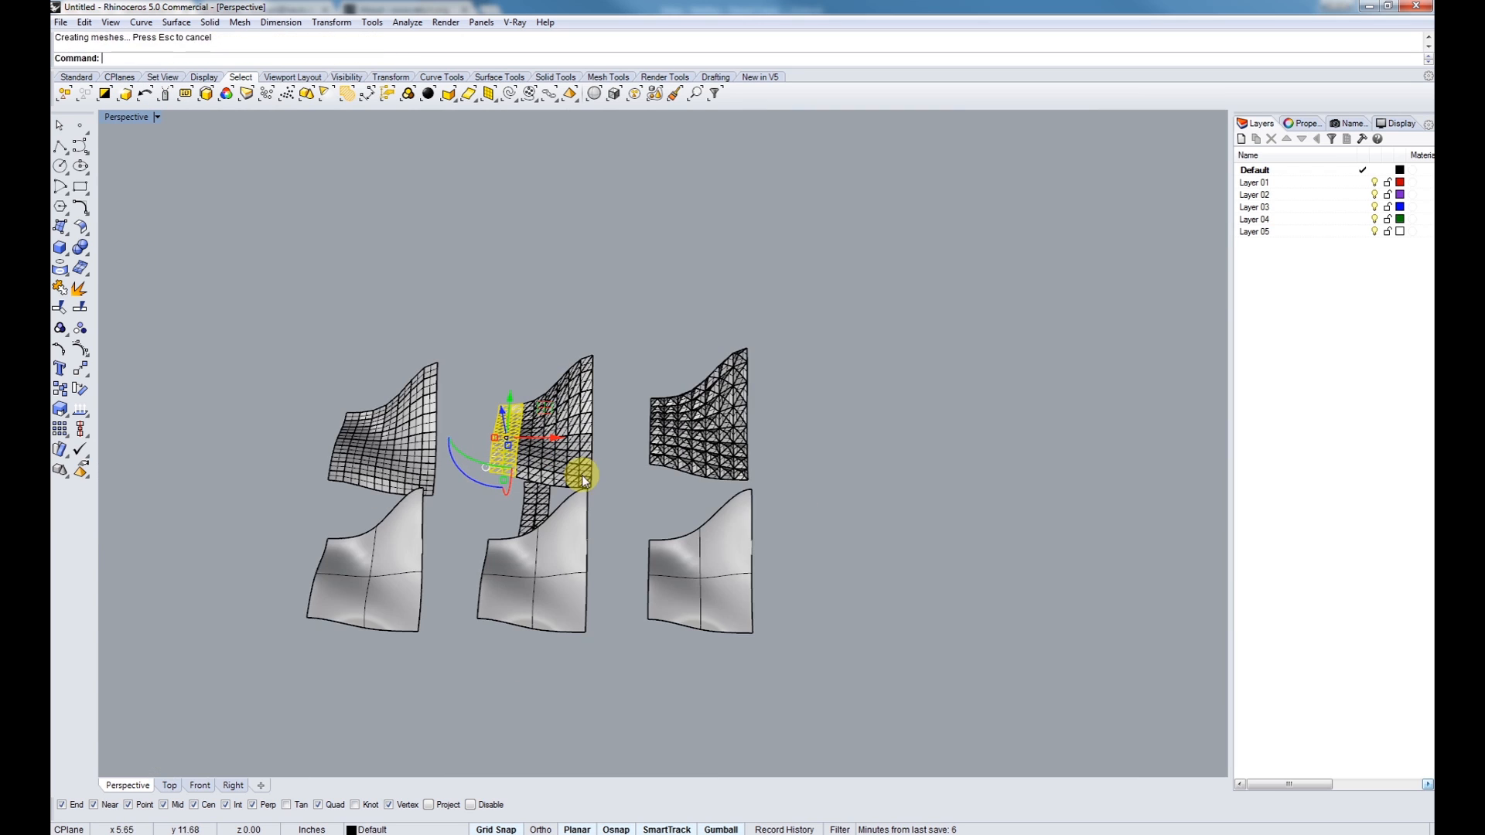
scroll(531, 514, up, 4)
key(Return)
- Move the unrolled two-column strip into the empty area beside the surfaces and inspect its flattened shape
click(531, 510)
drag(533, 509, 928, 510)
shift+right_drag(928, 510, 501, 520)
drag(501, 519, 745, 511)
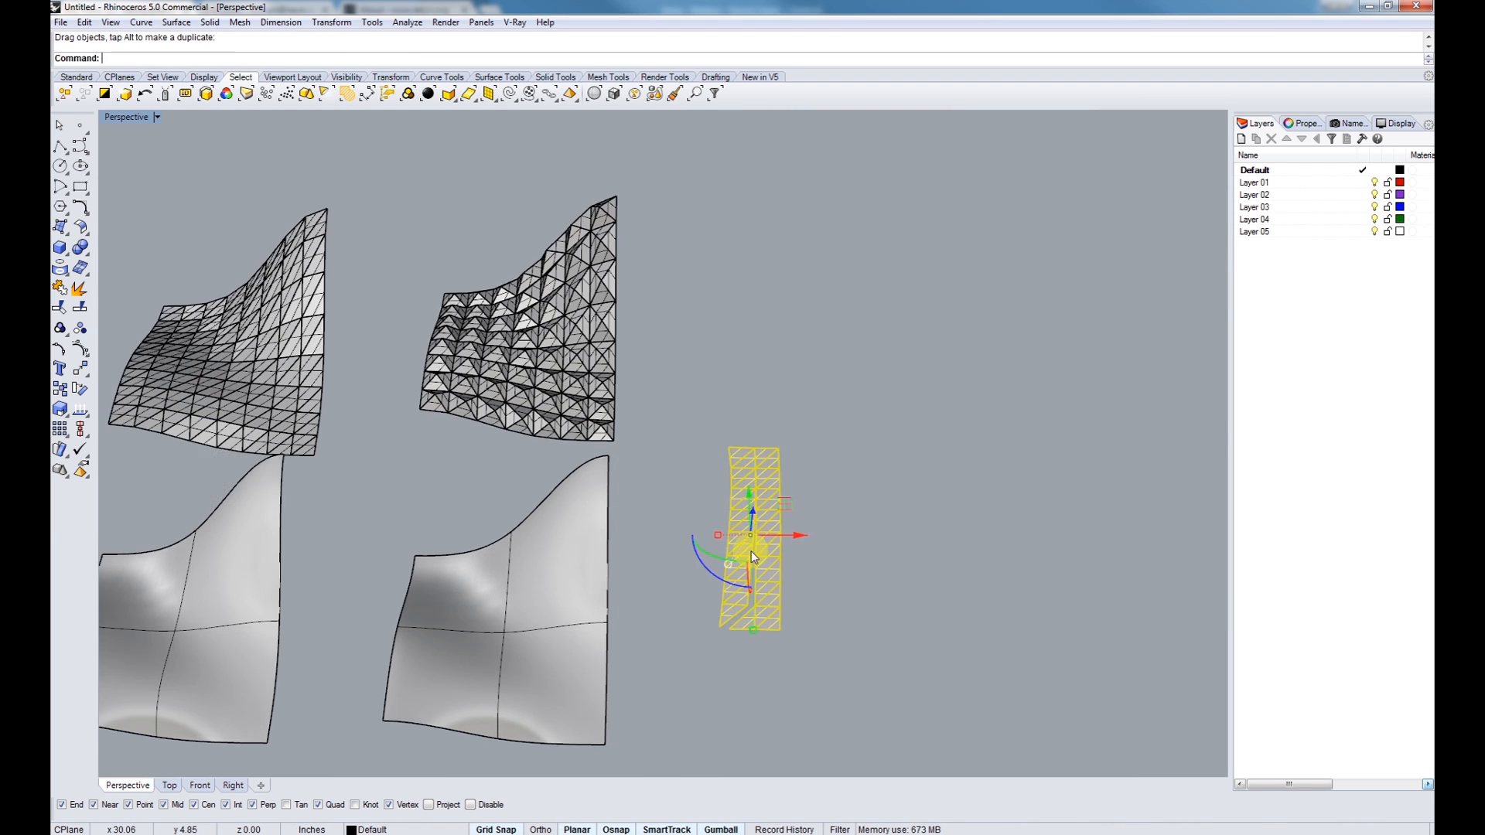
scroll(751, 553, up, 7)
key(Escape)
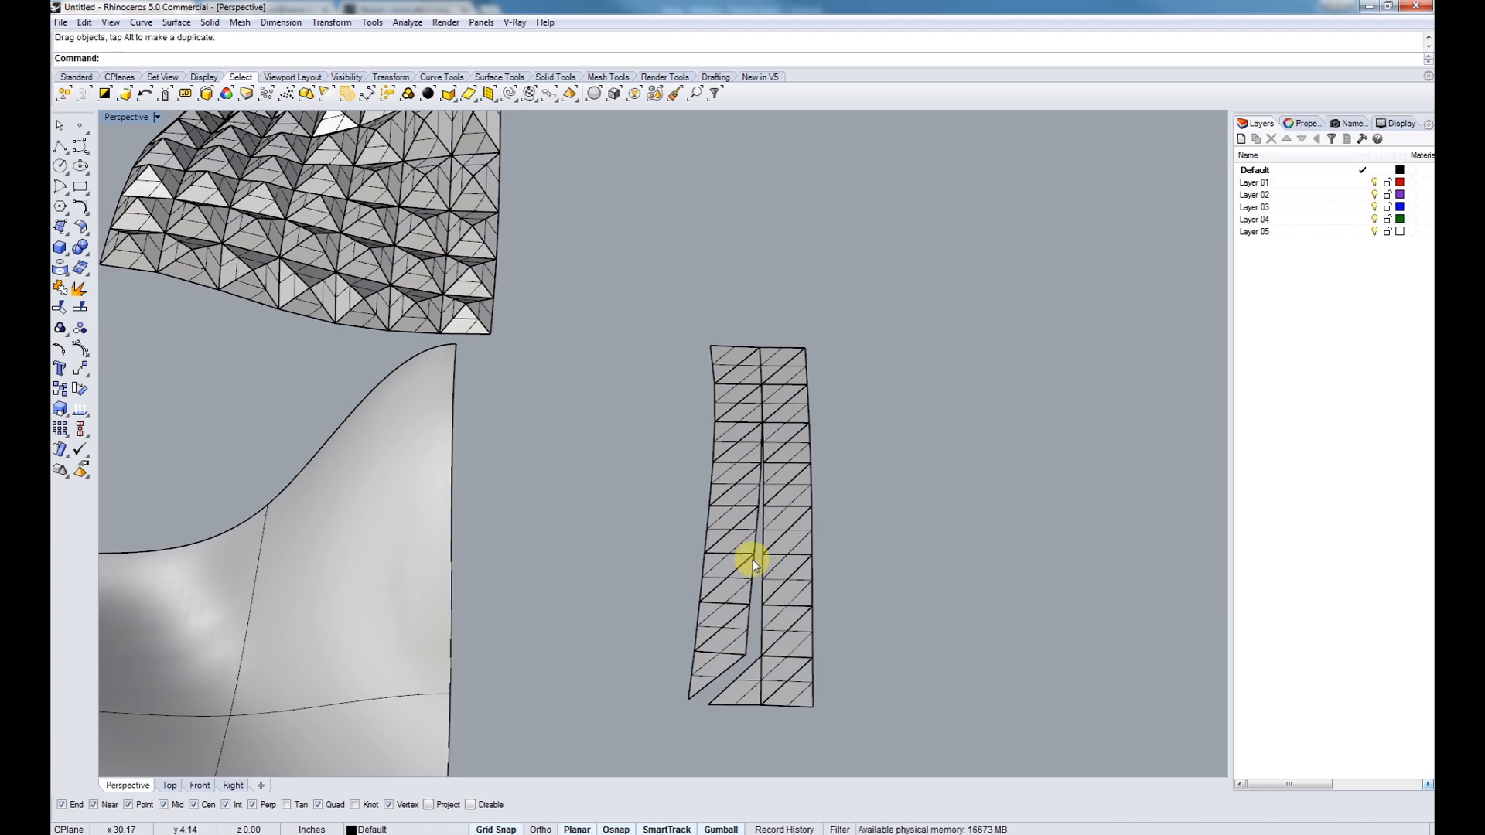
- Delete the unrolled two-column strip
scroll(736, 643, down, 3)
click(702, 378)
key(Delete)
- Select the quad panels in the two rows along the near edge of the first baked set and join them
shift+right_drag(703, 378, 547, 428)
shift+right_drag(232, 255, 560, 640)
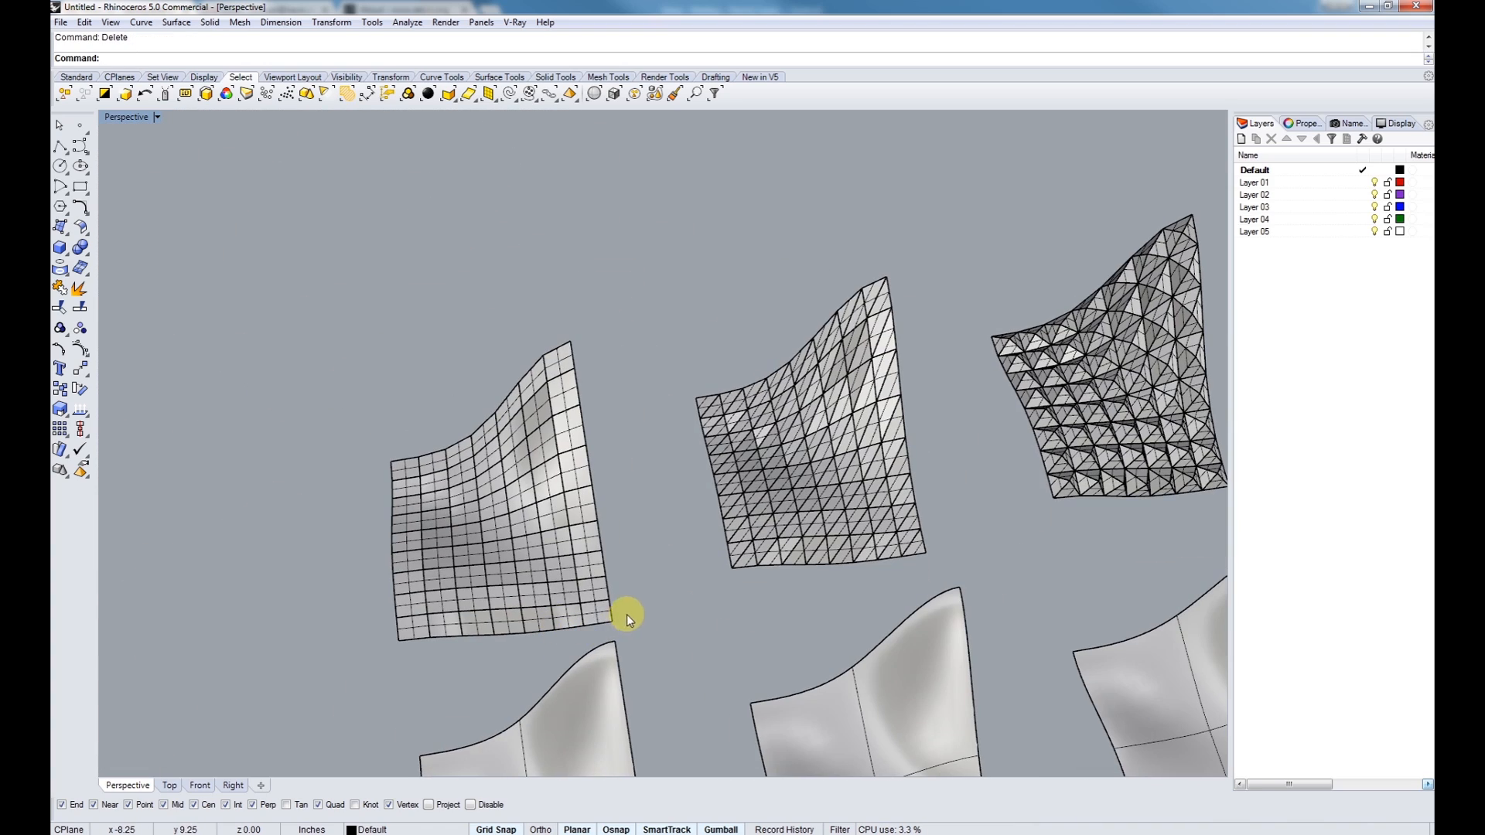
click(421, 608)
scroll(601, 566, up, 5)
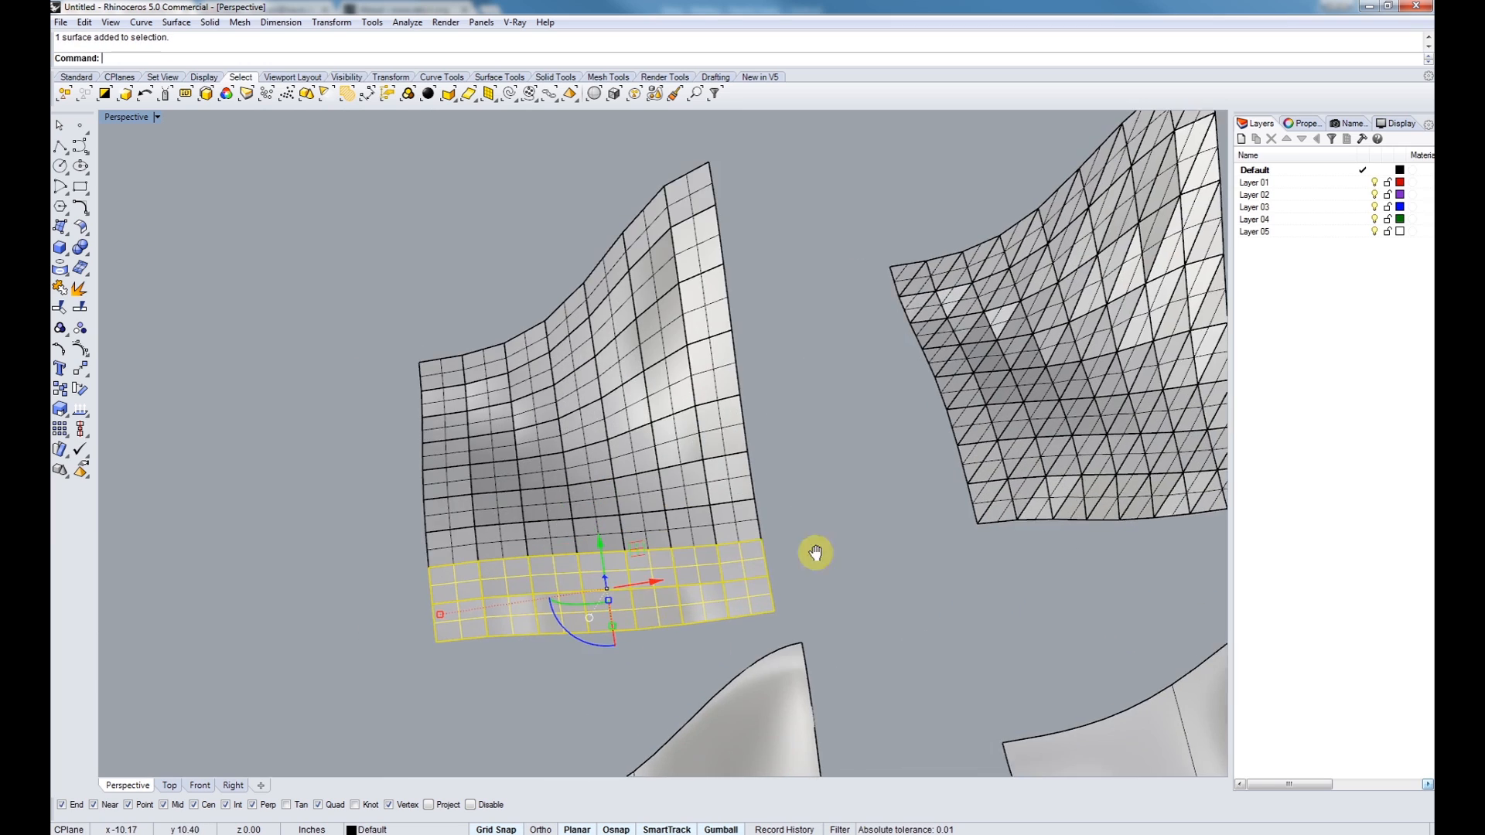
right_drag(763, 546, 667, 486)
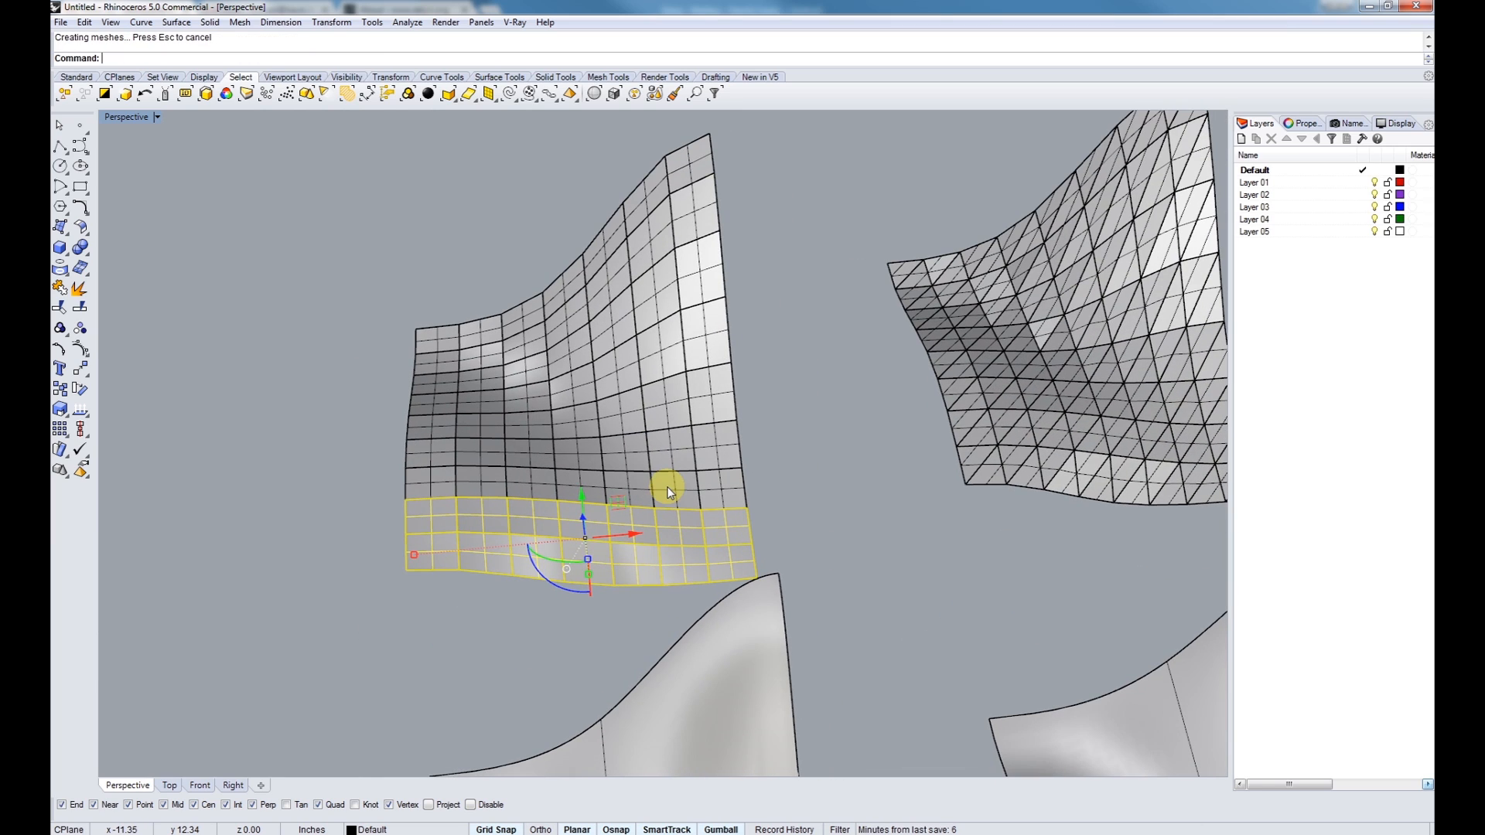
- Unroll the joined strip of quad panels with UnrollSrf, keeping Explode=No
text(nrollSrf)
key(Return)
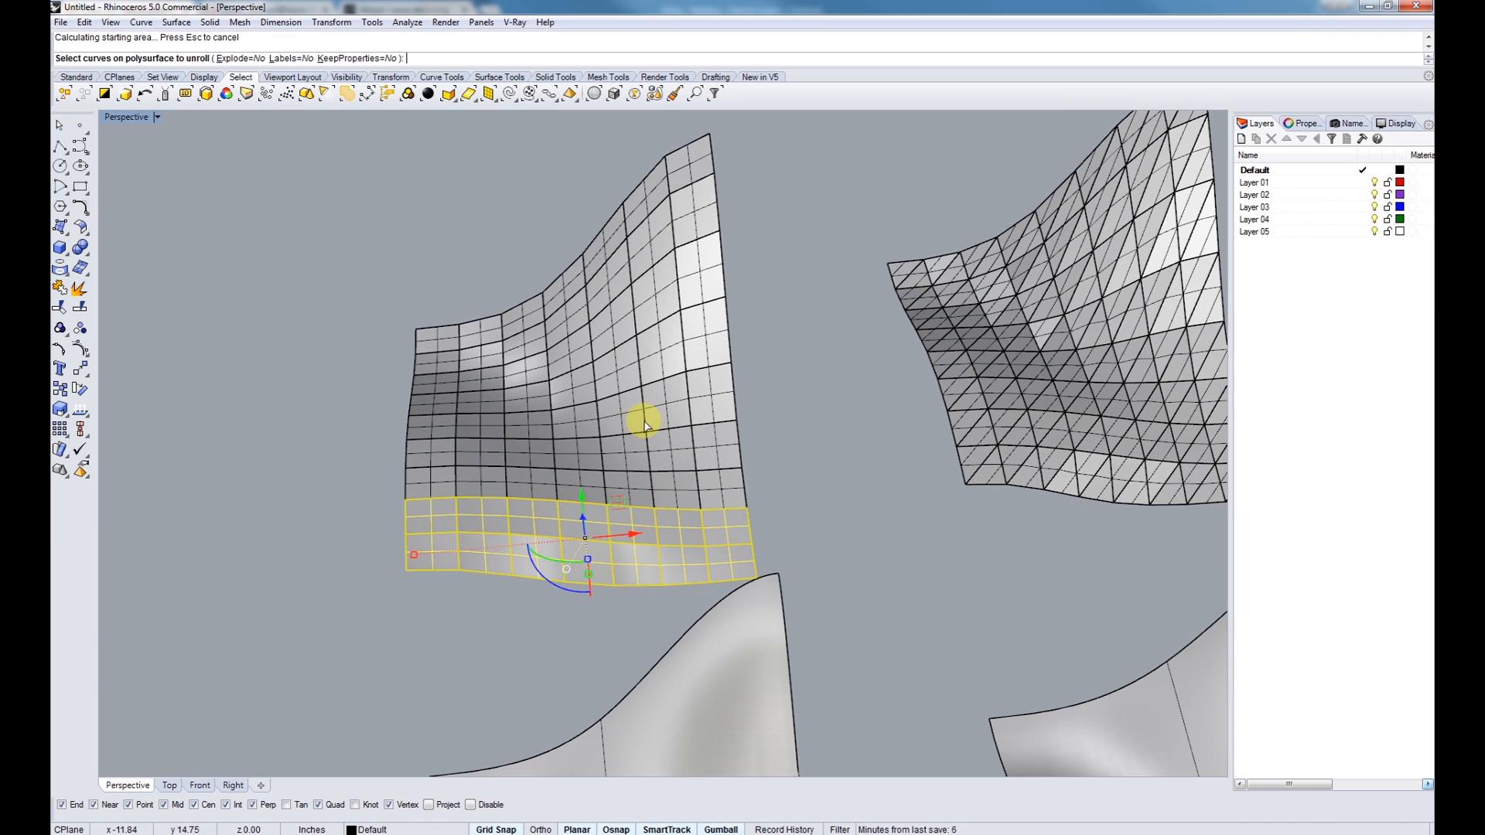
scroll(572, 416, down, 4)
scroll(542, 433, down, 2)
key(Return)
scroll(583, 489, up, 5)
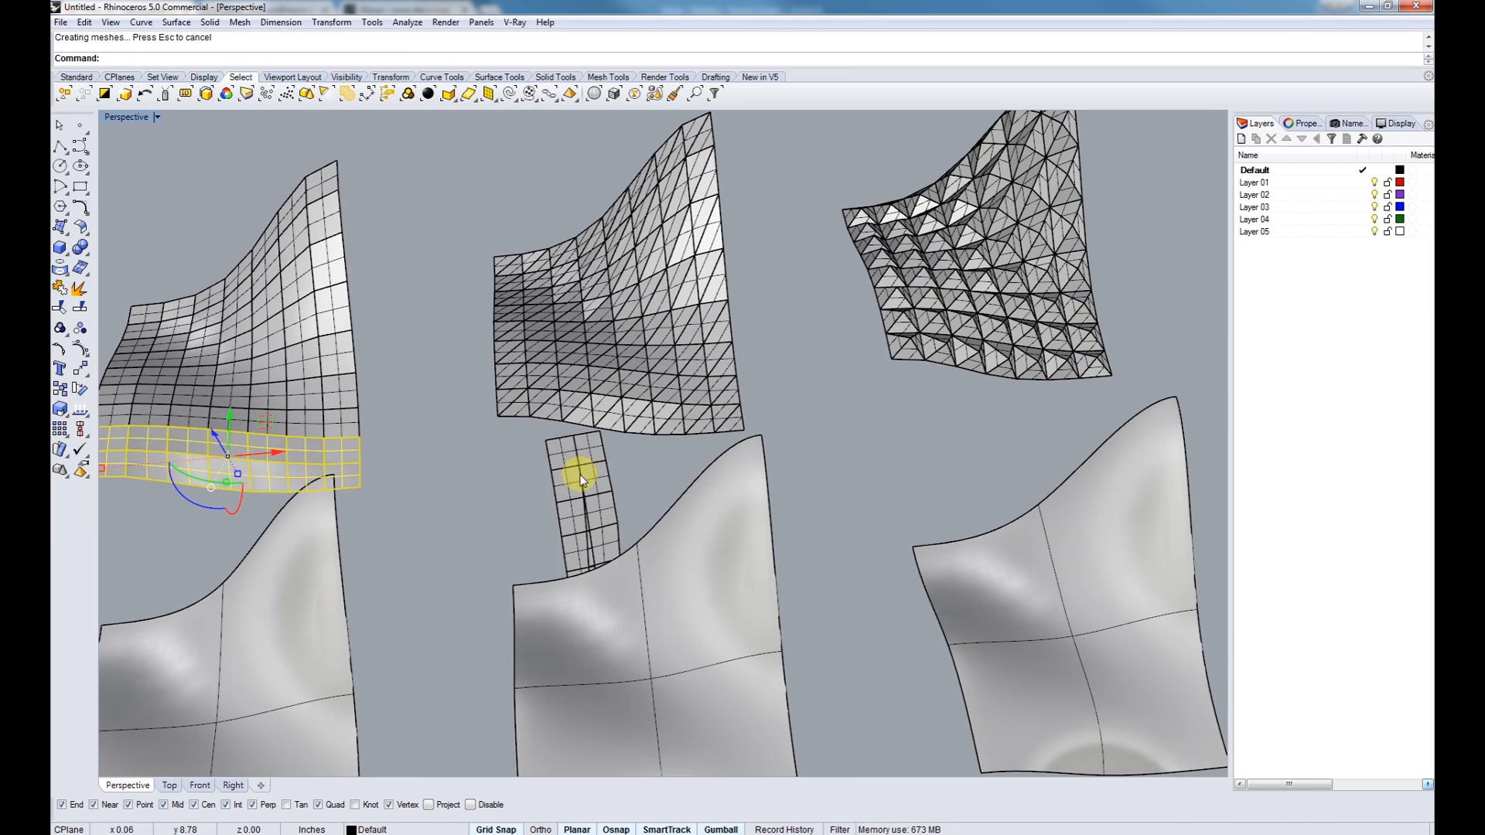
- Move the unrolled two-row quad strip into the empty area beside the surfaces, inspect its flattened shape and delete it
drag(583, 489, 391, 505)
shift+right_drag(329, 506, 391, 504)
drag(391, 504, 514, 481)
shift+right_drag(392, 504, 762, 495)
drag(514, 480, 382, 504)
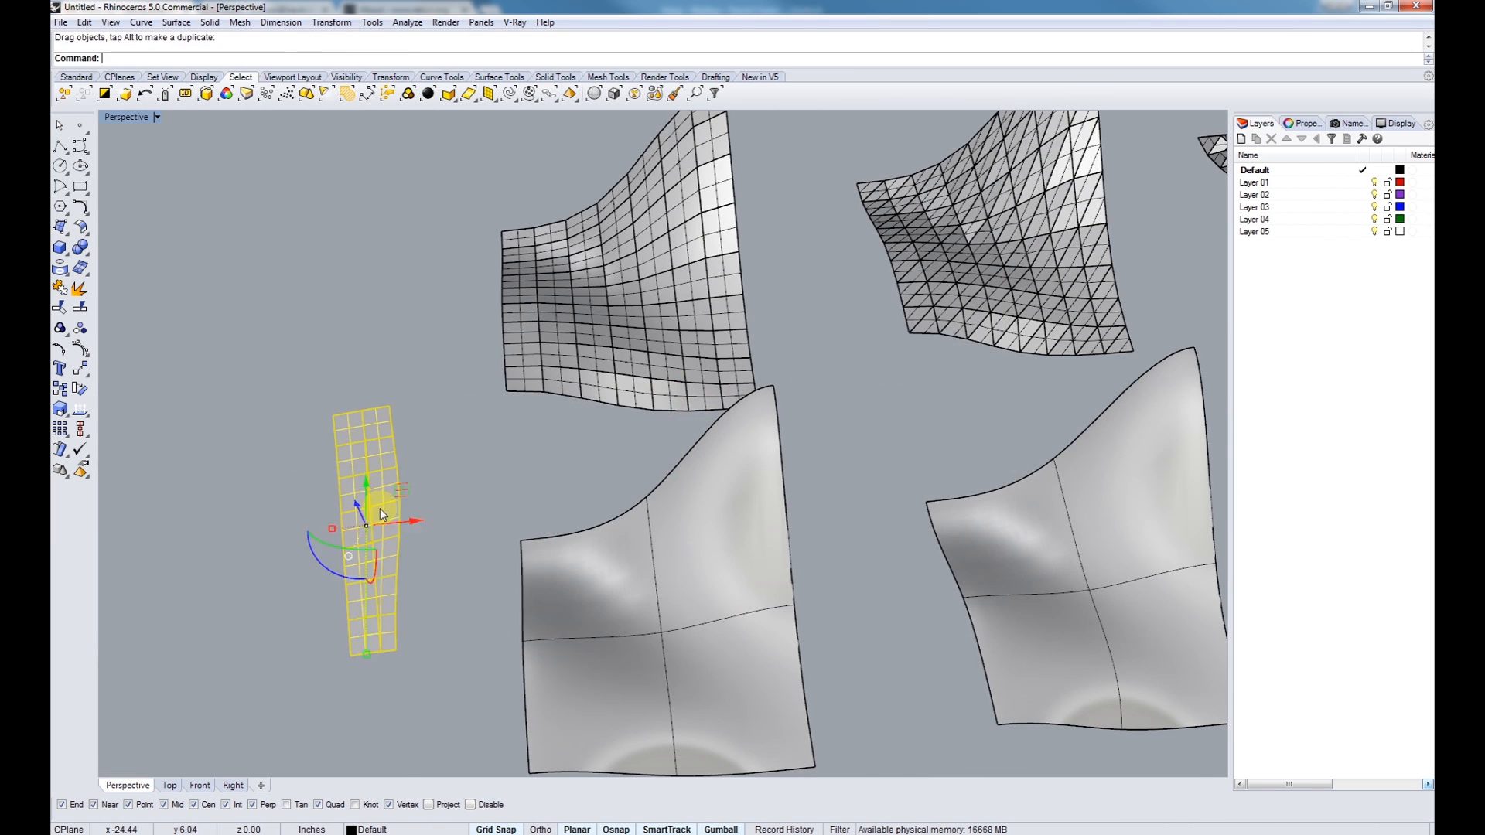
scroll(382, 504, up, 6)
key(Delete)
- Select the single row of quad panels along the near edge of the first baked set
scroll(652, 319, down, 3)
scroll(597, 370, up, 1)
click(710, 387)
click(736, 399)
scroll(755, 445, up, 2)
drag(775, 457, 387, 435)
right_drag(386, 435, 428, 423)
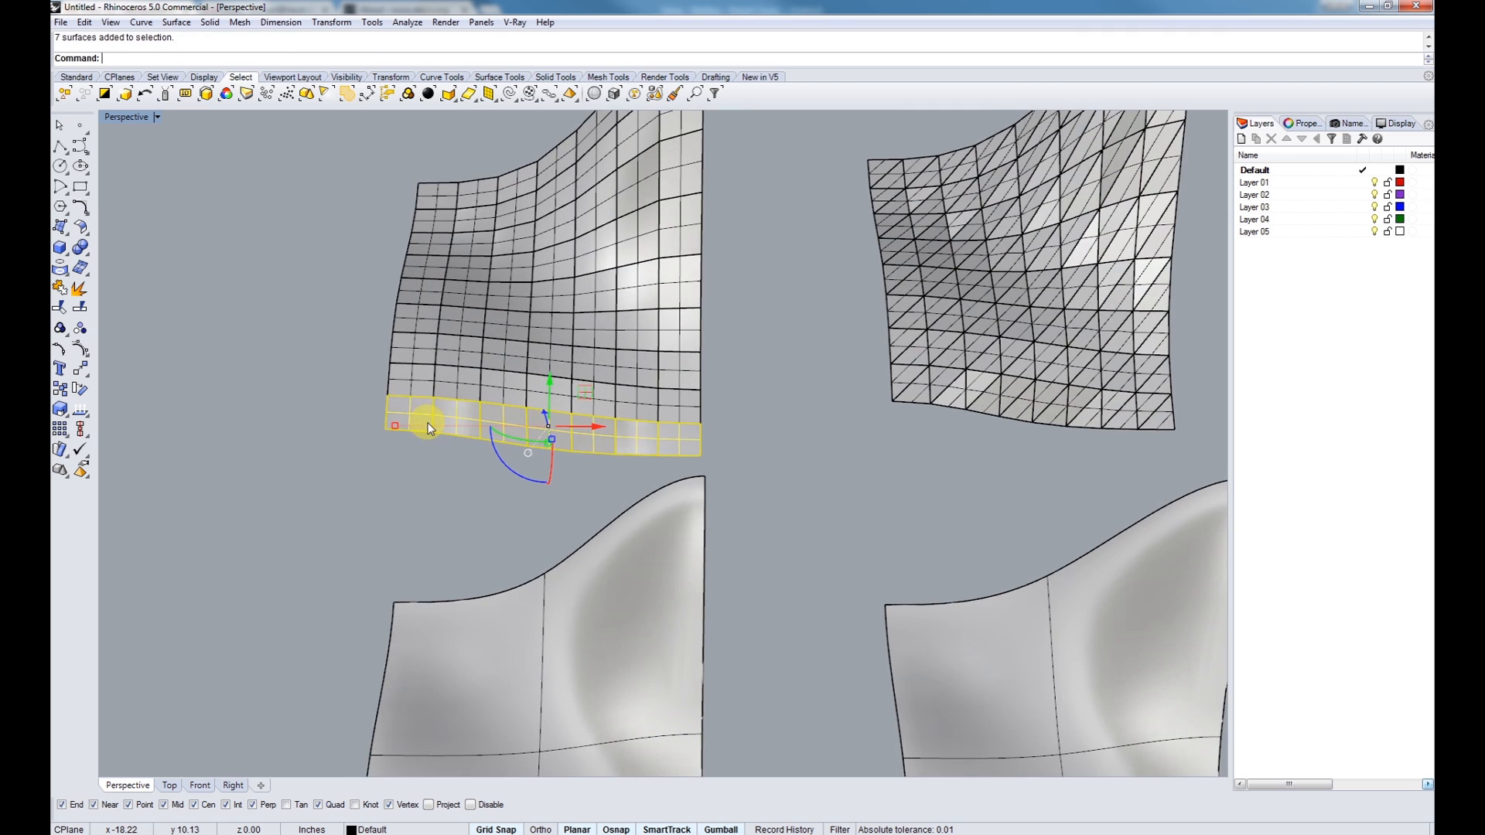
- Unroll the single row of quad panels with UnrollSrf
shift+right_drag(494, 483, 542, 447)
text(UnrollSrf)
right_click(542, 447)
right_click(625, 453)
- Move the unrolled single-row quad strip into the empty area beside the first surface and inspect its flattened shape
scroll(625, 453, down, 6)
shift+right_drag(662, 478, 597, 413)
click(773, 658)
shift+drag(772, 657, 356, 637)
scroll(364, 573, up, 8)
shift+right_drag(363, 573, 430, 497)
key(Escape)
scroll(532, 405, up, 4)
shift+right_drag(532, 405, 569, 566)
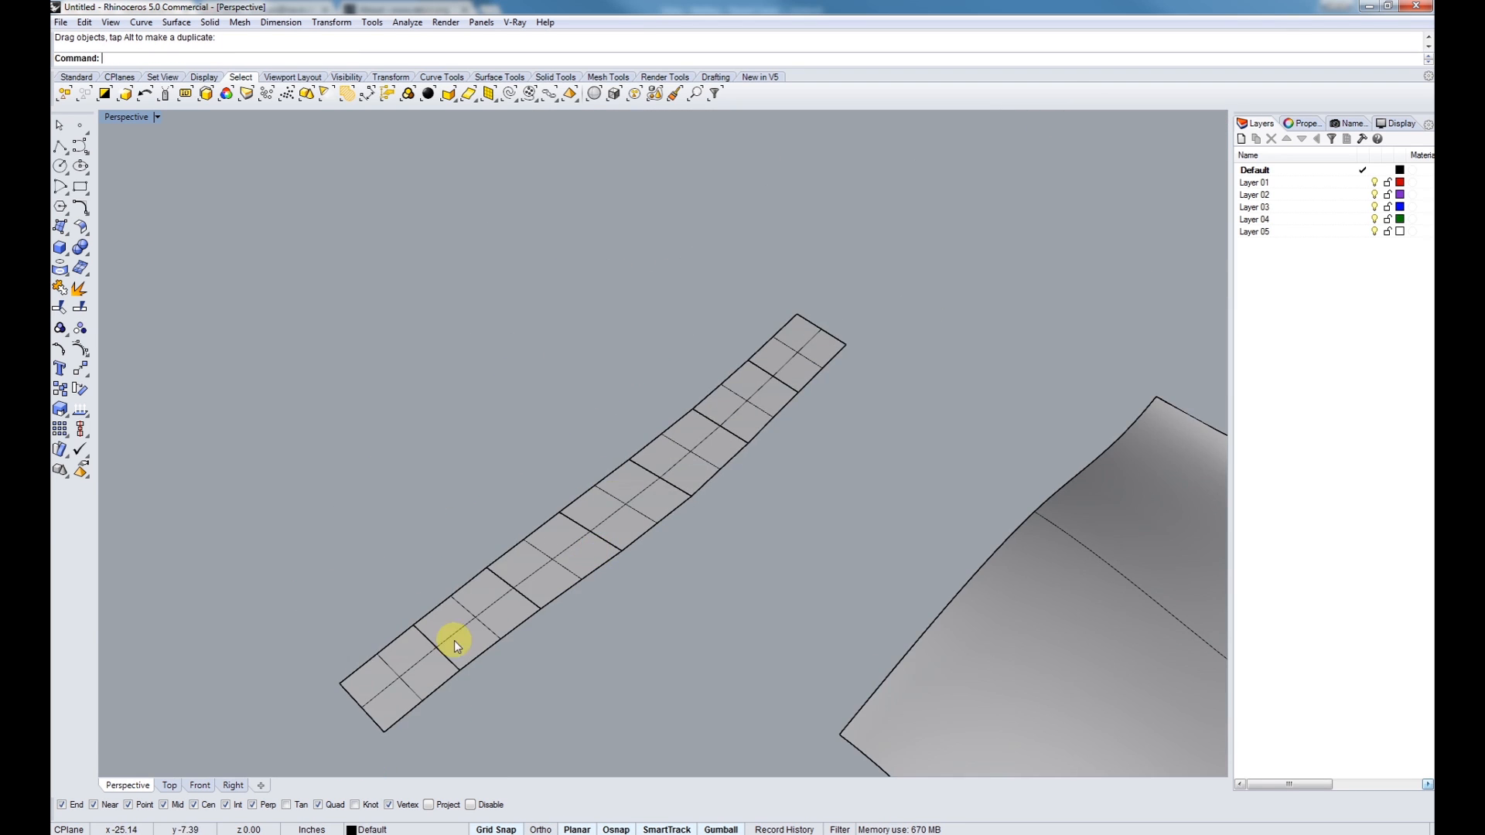
- Select all pyramid panels in the outermost row along one edge of the third baked set
scroll(505, 582, down, 8)
scroll(478, 596, up, 5)
scroll(574, 569, down, 12)
shift+right_drag(1005, 623, 649, 547)
scroll(750, 511, up, 4)
scroll(684, 509, up, 5)
right_drag(774, 495, 673, 524)
scroll(686, 580, up, 6)
drag(584, 452, 586, 463)
right_drag(585, 462, 612, 577)
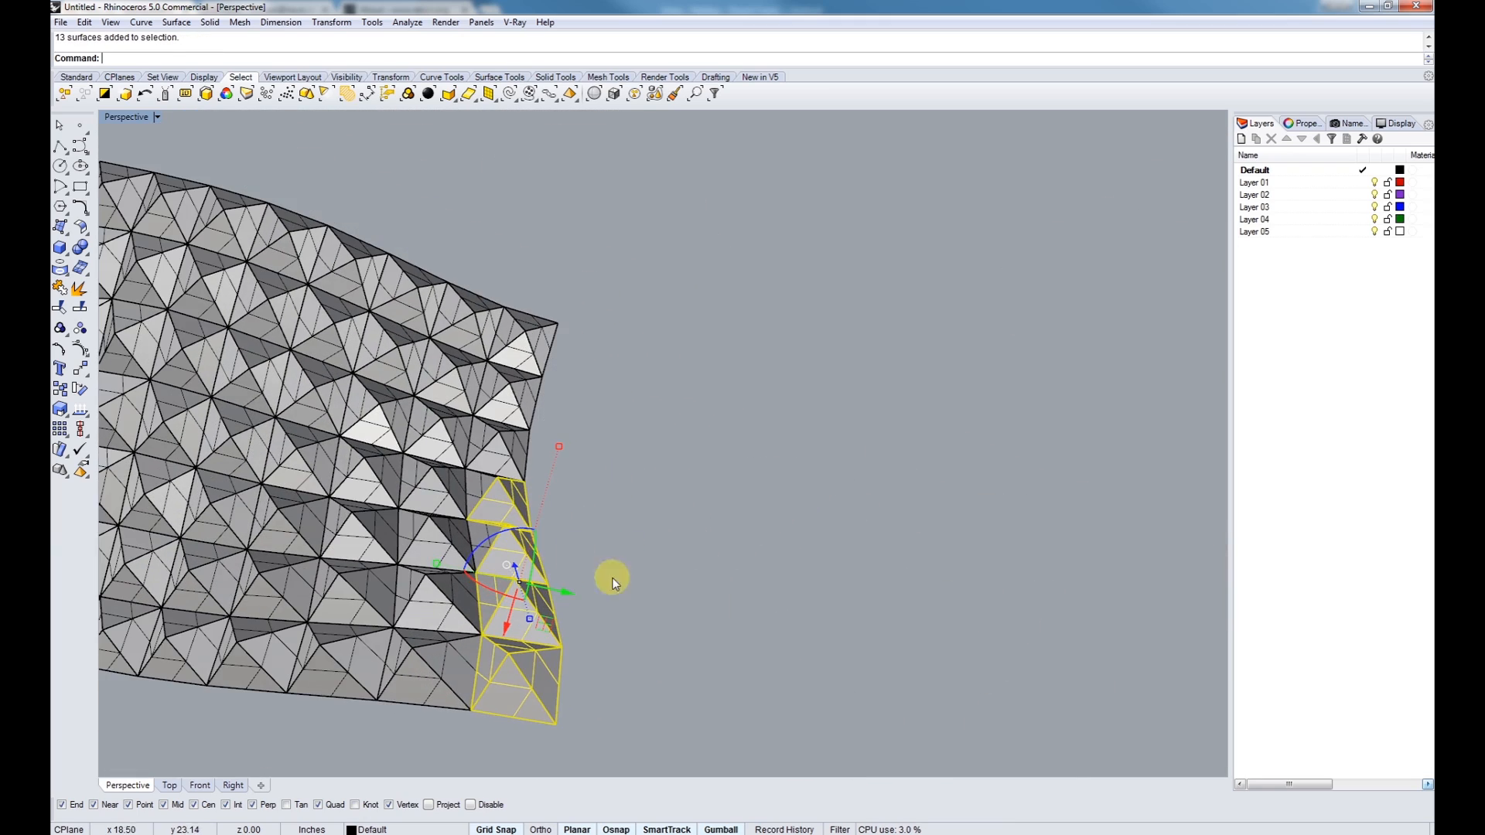
shift+drag(583, 471, 508, 337)
right_drag(508, 337, 592, 544)
- Join the selected outermost row of pyramid panels and unroll it with UnrollSrf, keeping Explode=No
scroll(582, 483, down, 5)
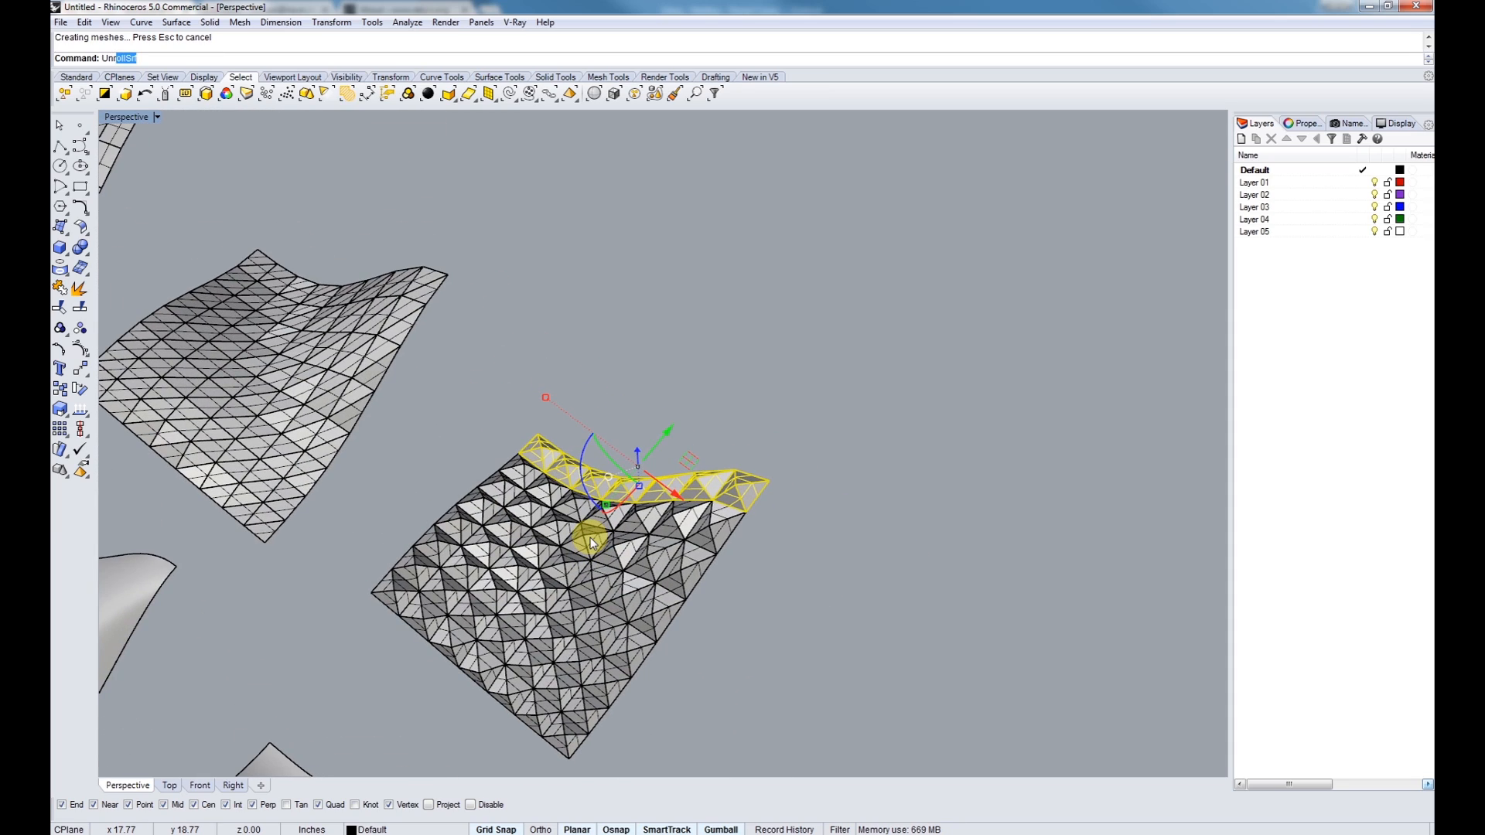
key(Return)
key(Return)
- Move the unrolled outermost pyramid strip into the empty area behind the pyramid-panelled set
scroll(588, 512, down, 4)
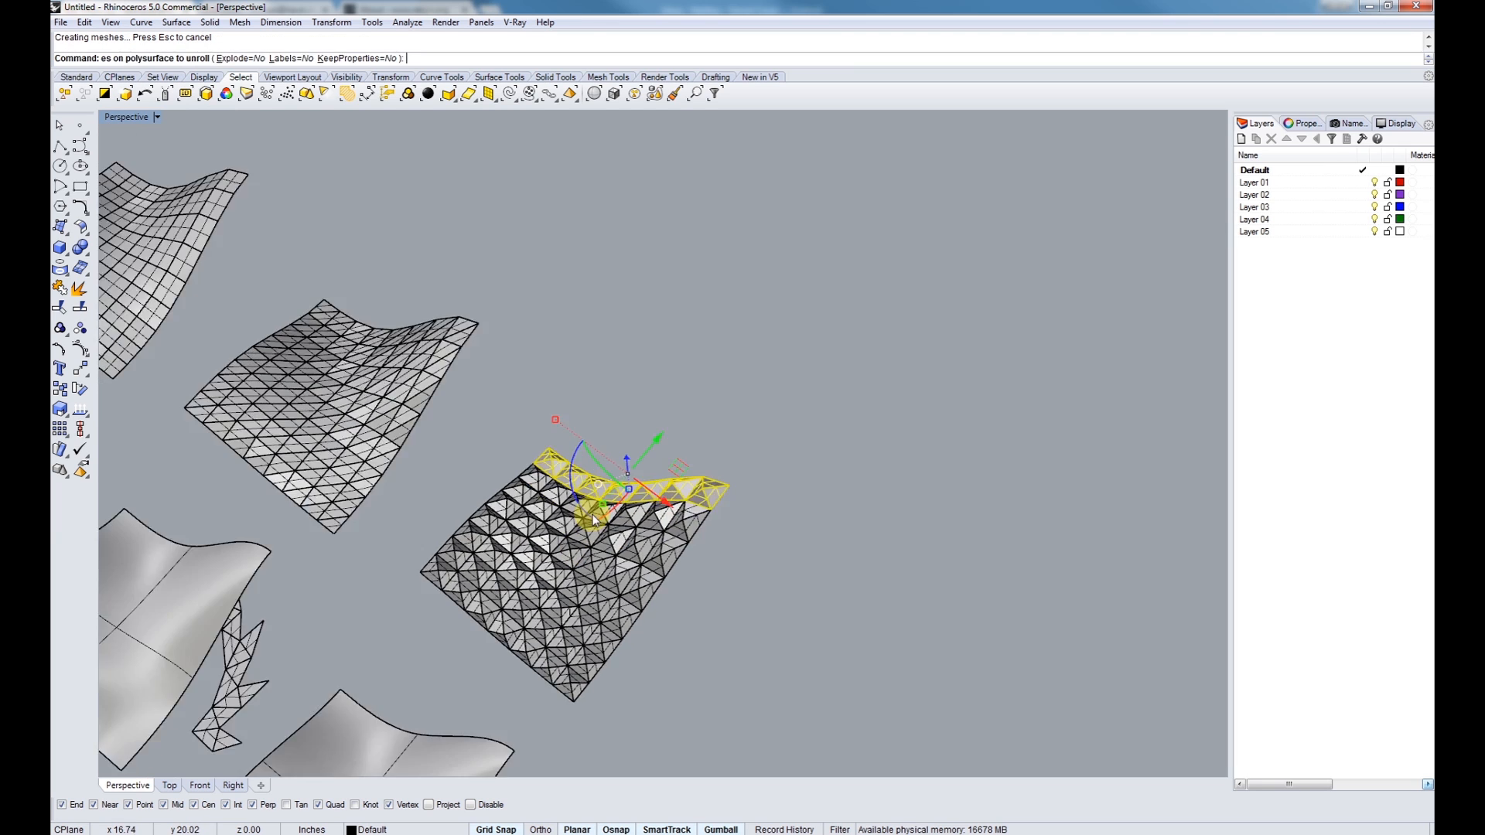
shift+right_drag(590, 514, 705, 536)
scroll(521, 600, up, 2)
click(447, 639)
shift+drag(446, 637, 407, 573)
shift+right_drag(723, 445, 408, 573)
shift+drag(408, 573, 588, 448)
- Select all pyramid panels in the second row, directly beside the outermost row of the third baked set
scroll(519, 371, up, 3)
shift+right_drag(532, 390, 557, 462)
shift+right_drag(739, 766, 495, 645)
click(583, 620)
click(537, 667)
click(545, 620)
scroll(536, 620, down, 4)
scroll(456, 657, up, 3)
click(459, 675)
drag(440, 411, 453, 368)
shift+right_drag(467, 481, 489, 451)
shift+click(486, 374)
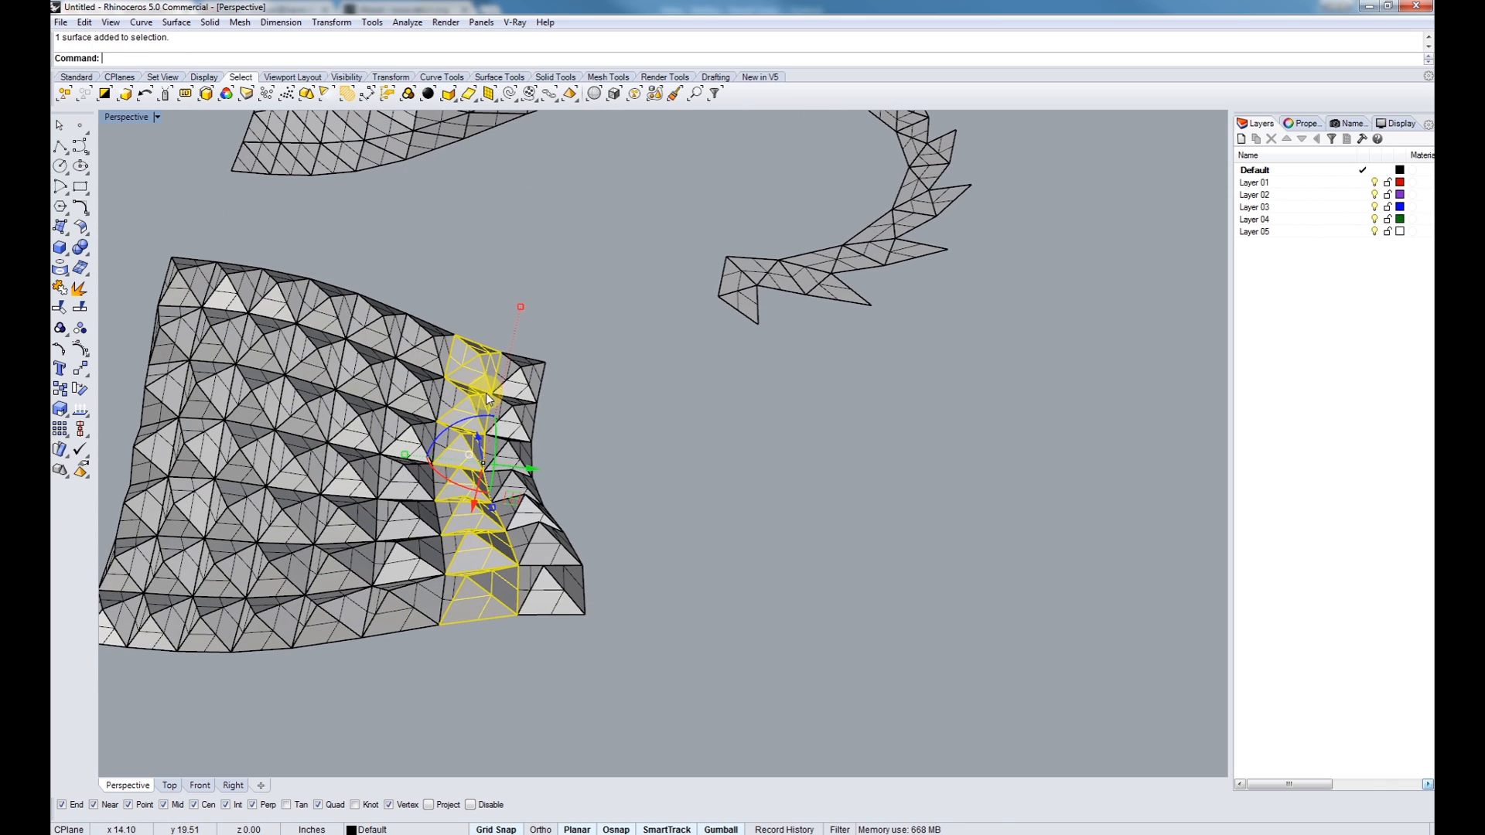
right_drag(486, 394, 469, 528)
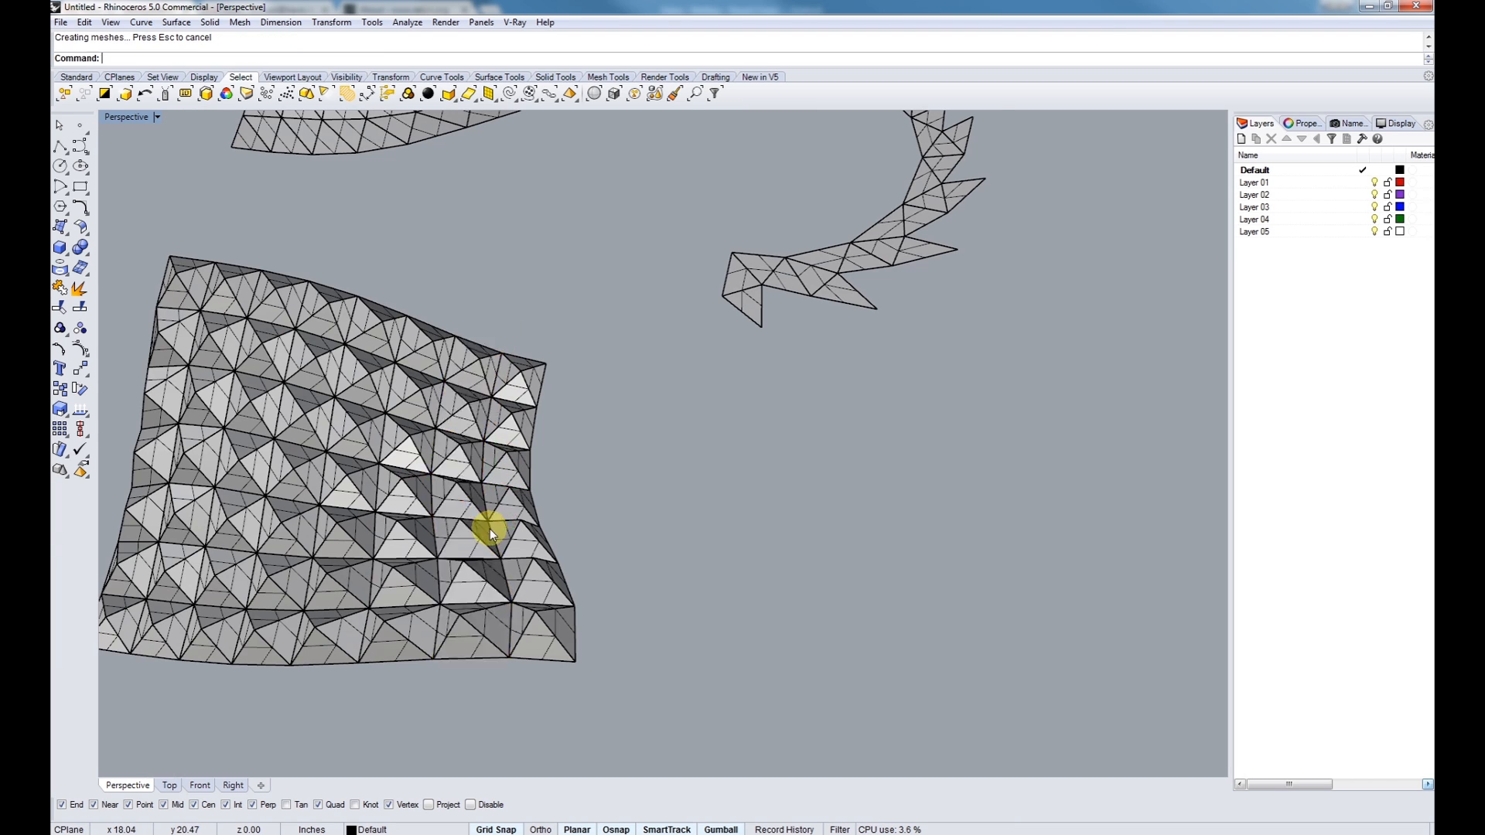
- Unroll the joined second row of pyramid panels with UnrollSrf
shift+right_drag(490, 527, 528, 507)
text(roll)
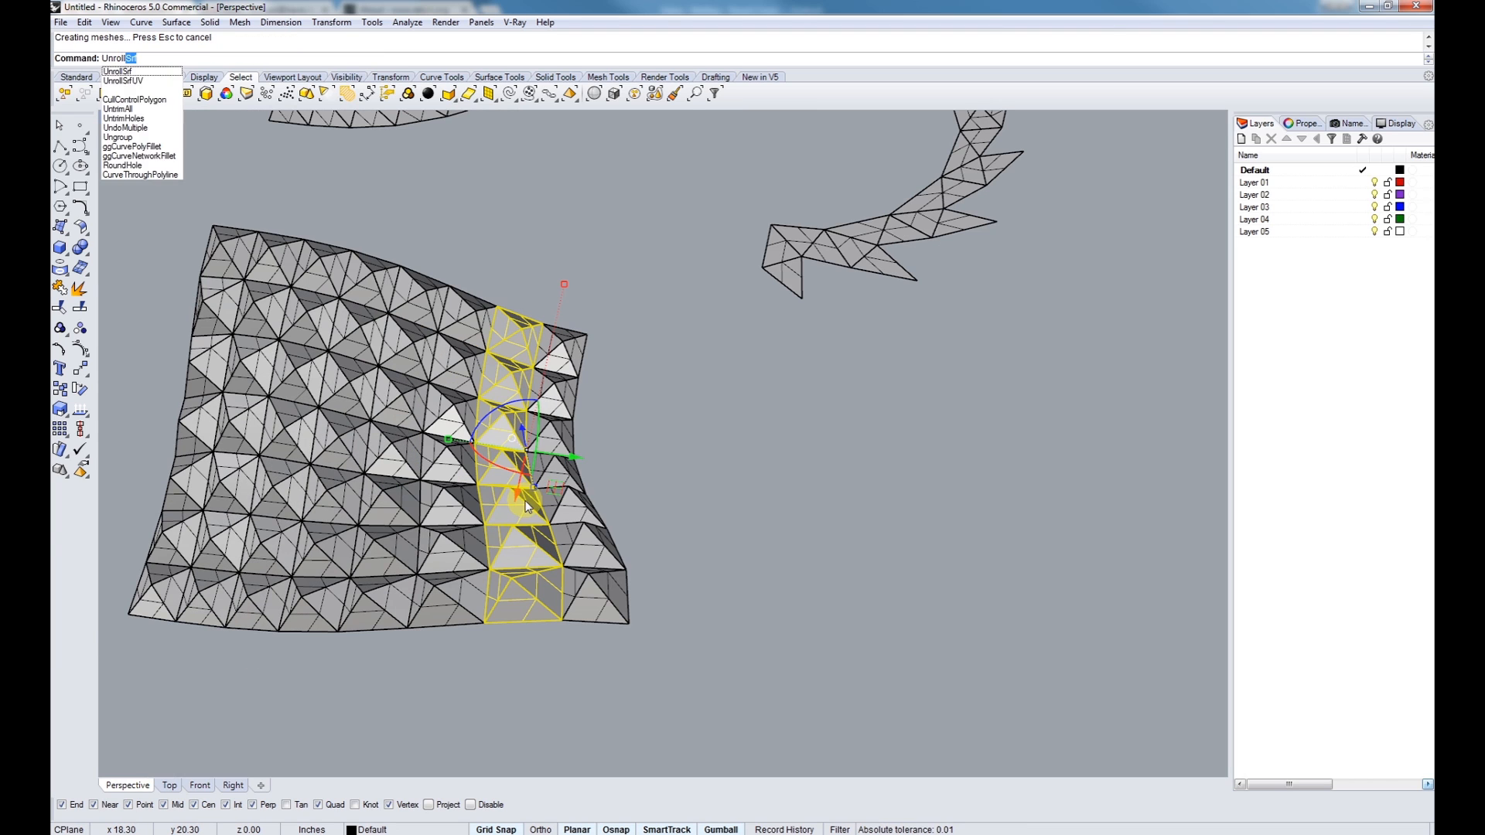
key(Return)
key(Return)
- Move the unrolled second-row pyramid strip next to the first unrolled pyramid strip
scroll(484, 492, down, 6)
shift+right_drag(415, 531, 633, 617)
click(389, 318)
drag(389, 317, 800, 439)
- Examine the three panelled sets together with their source surfaces and unrolled strips
right_drag(801, 440, 650, 490)
scroll(535, 523, down, 4)
shift+right_drag(386, 419, 617, 262)
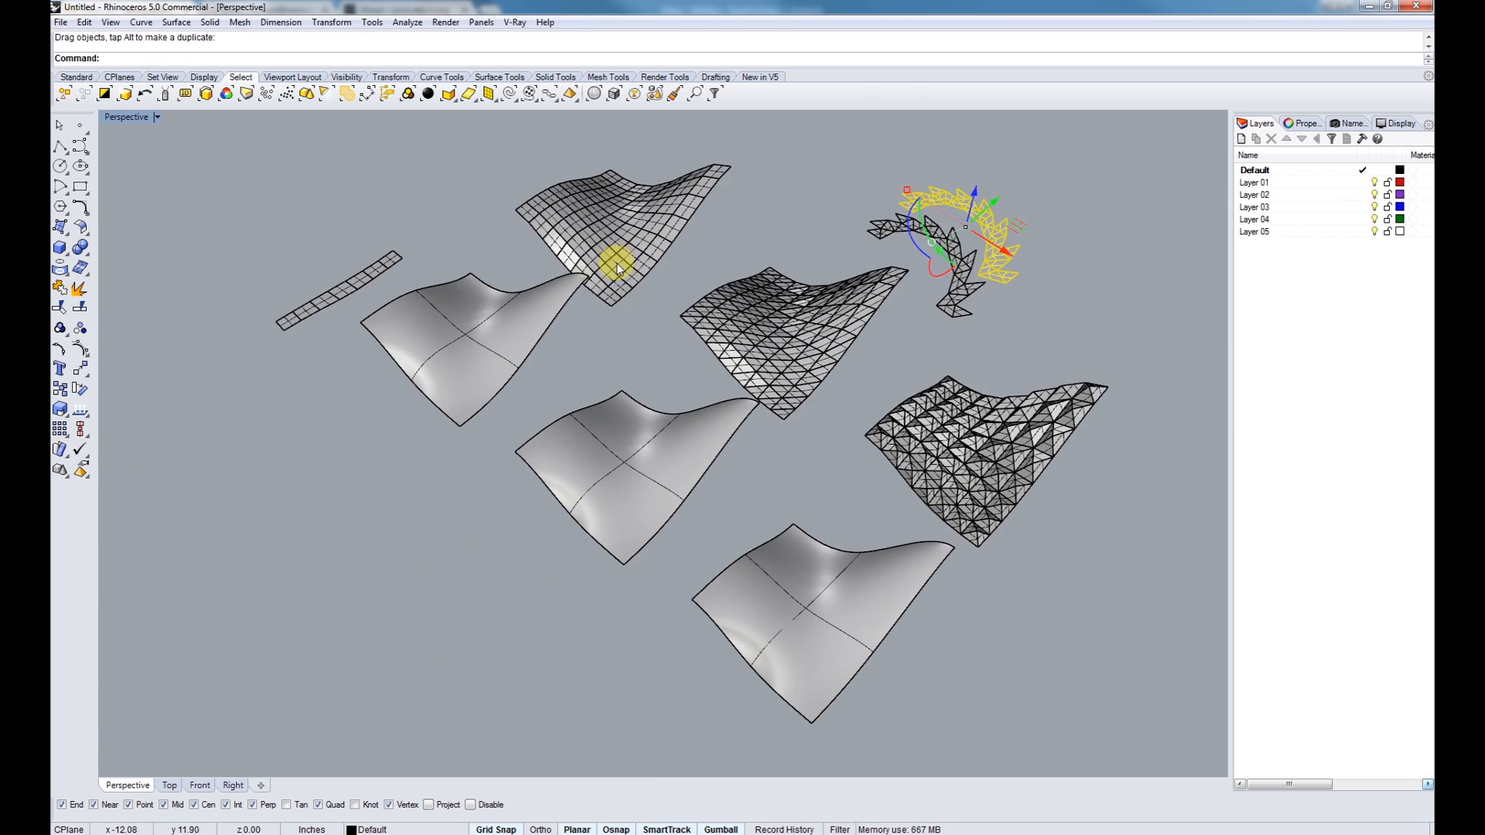
shift+right_drag(748, 385, 662, 396)
scroll(762, 437, up, 3)
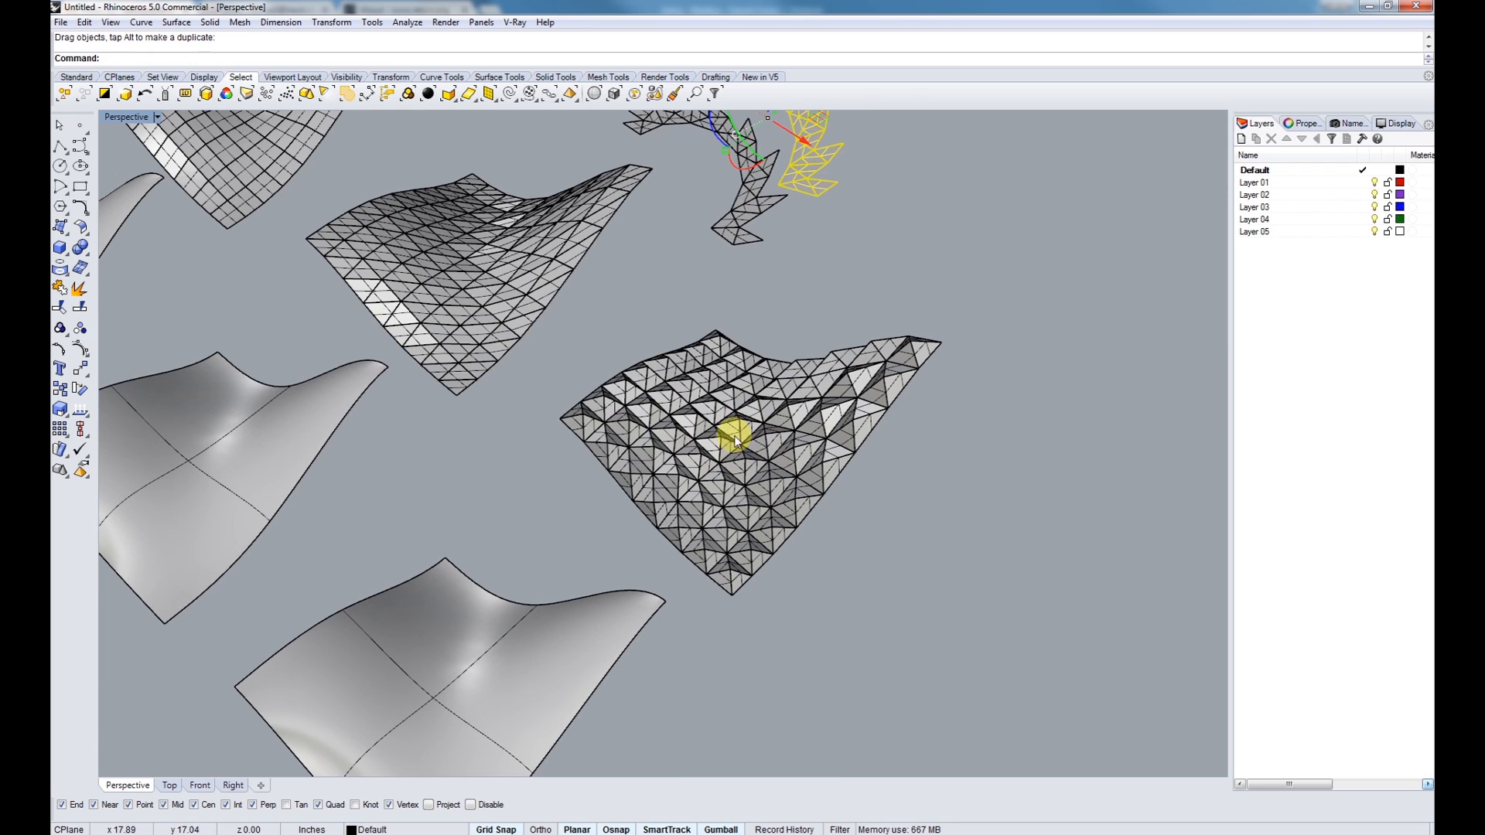
shift+right_drag(727, 540, 642, 508)
scroll(727, 442, down, 4)
mouse_move(669, 558)
right_down()
mouse_move(645, 533)
mouse_move(587, 564)
mouse_move(652, 575)
right_up()
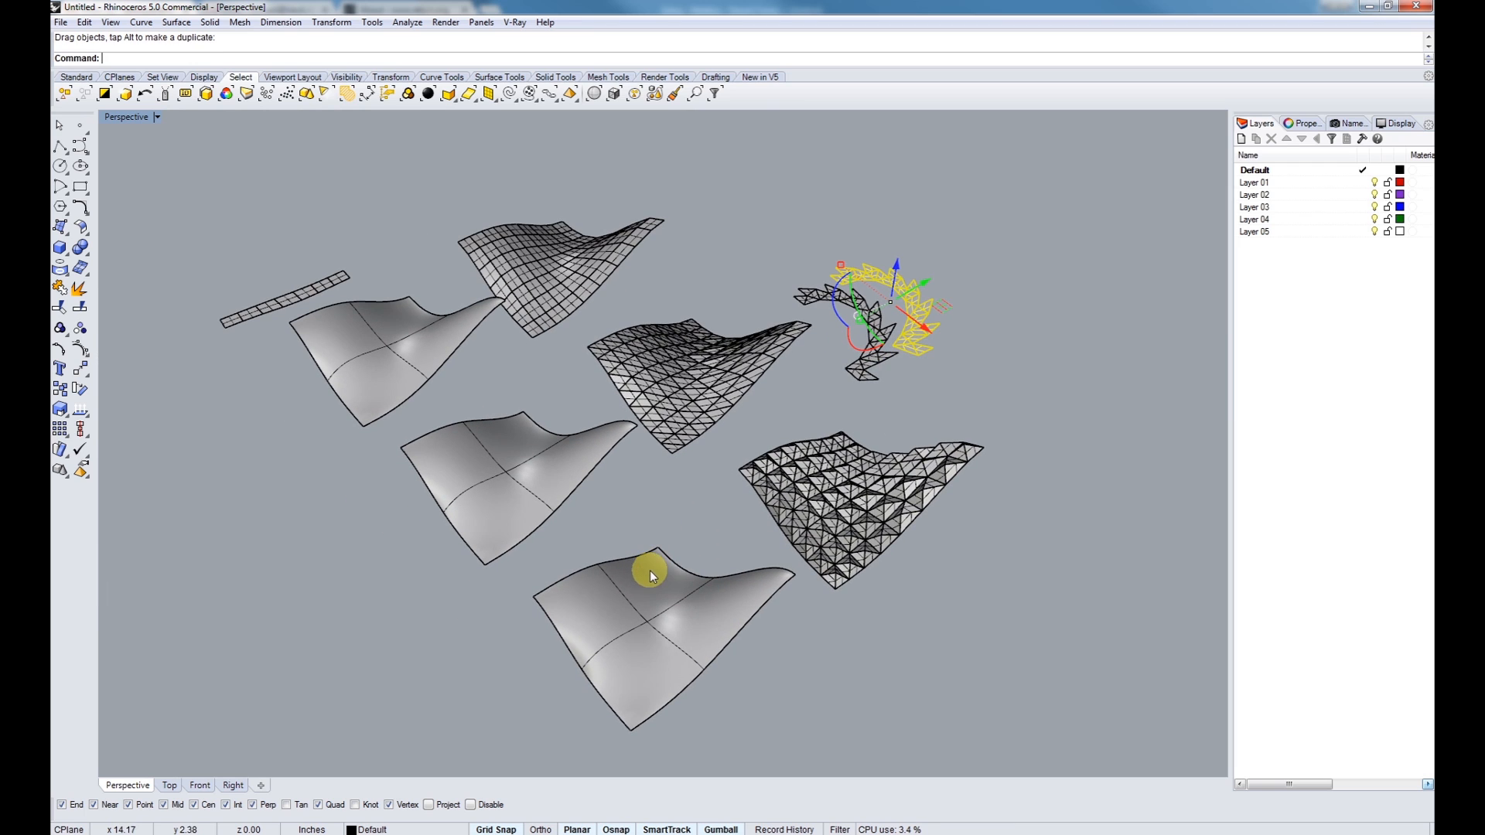